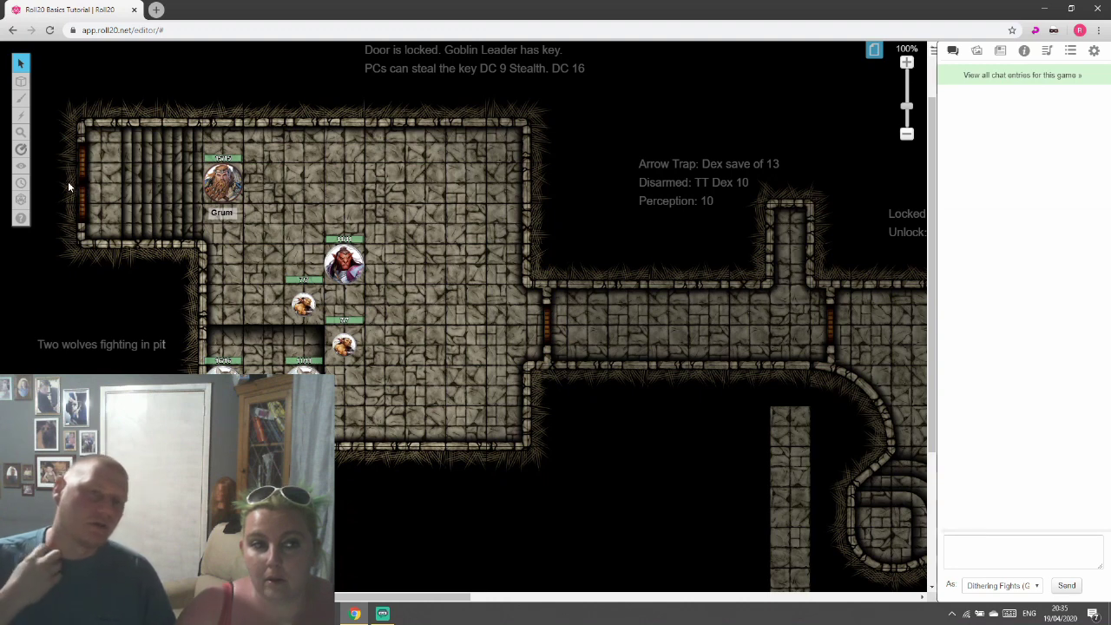
Activate the FX tool and fire an Acid Beam effect from the Grum token at the larger enemy token
{"action": "left_click", "coordinate": [217, 181]}
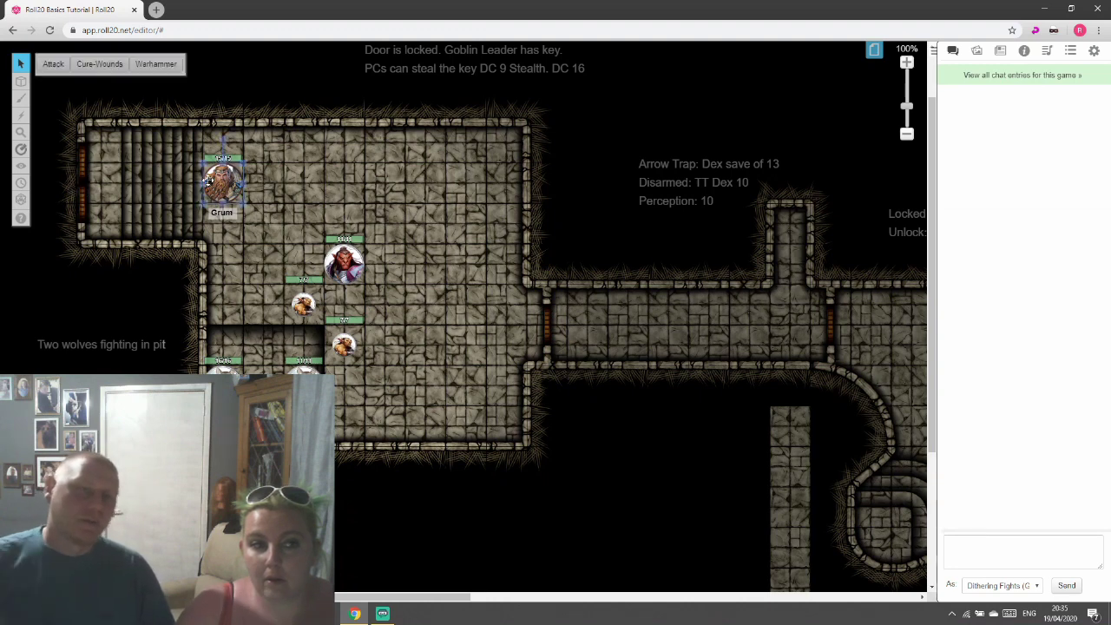
{"action": "left_click", "coordinate": [23, 115]}
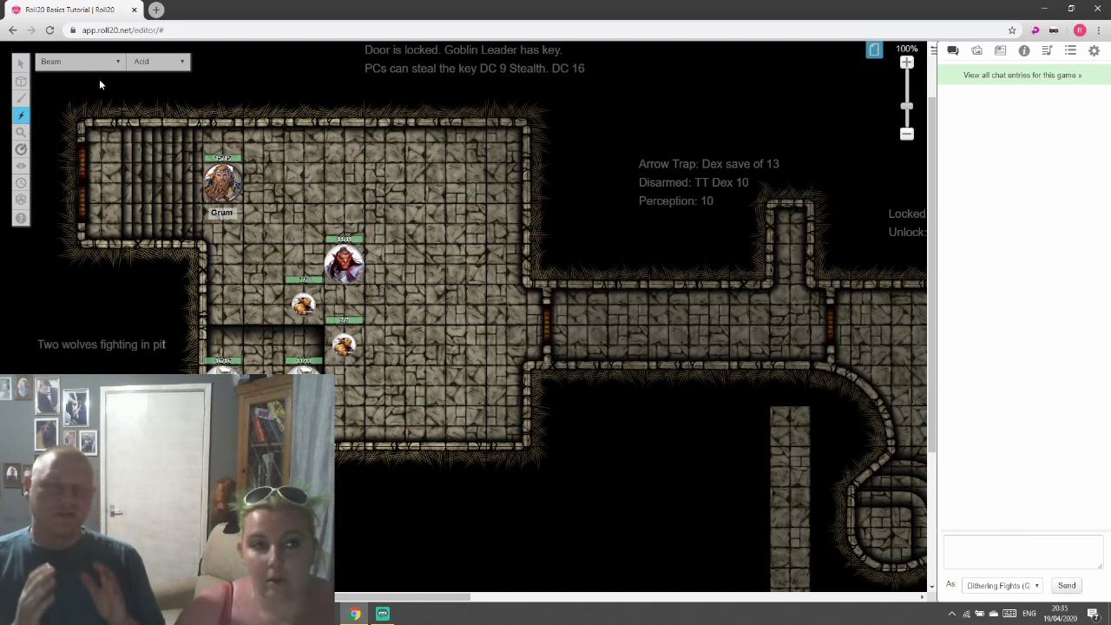
{"action": "left_click", "coordinate": [116, 64]}
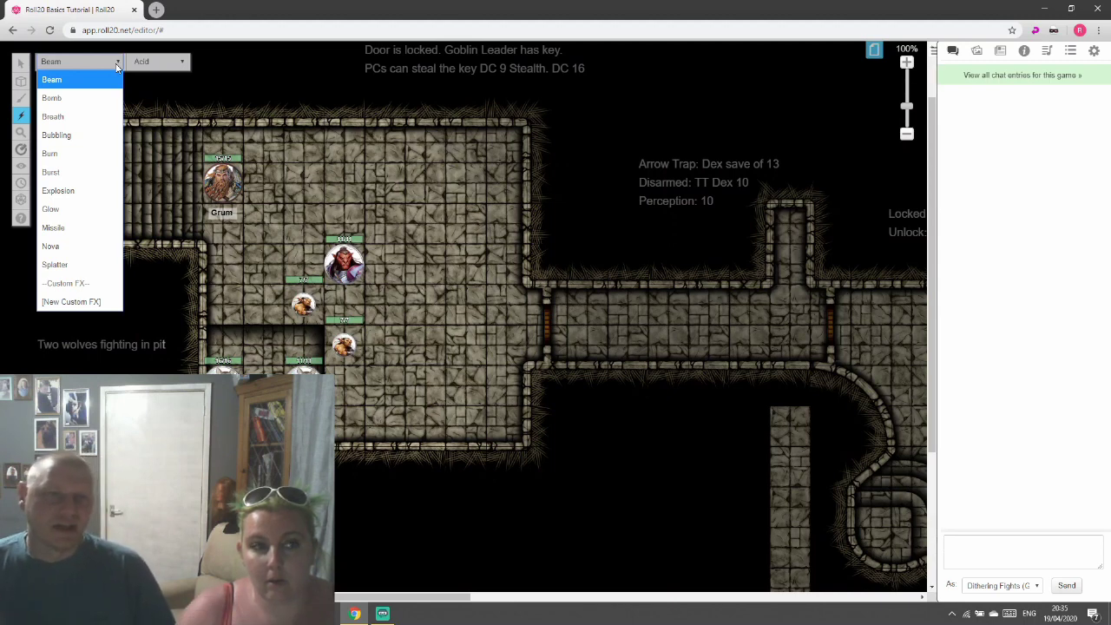
{"action": "left_click", "coordinate": [117, 64]}
{"action": "left_click", "coordinate": [180, 64]}
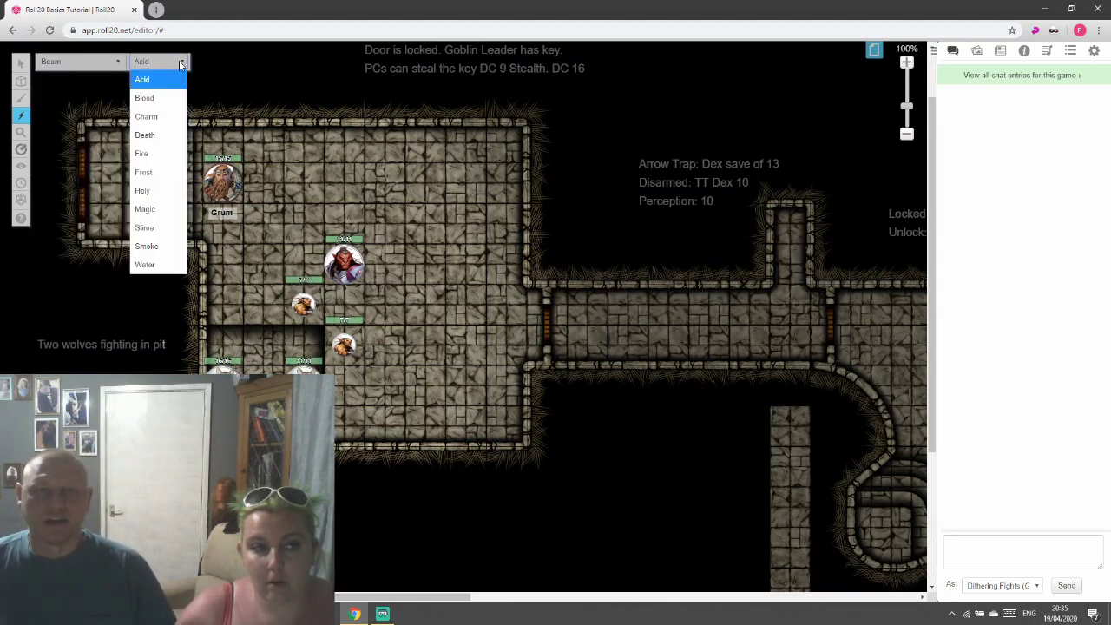
{"action": "left_click", "coordinate": [181, 64]}
{"action": "mouse_move", "coordinate": [230, 179]}
{"action": "left_mouse_down"}
{"action": "mouse_move", "coordinate": [273, 198]}
{"action": "mouse_move", "coordinate": [343, 258]}
{"action": "left_mouse_up"}
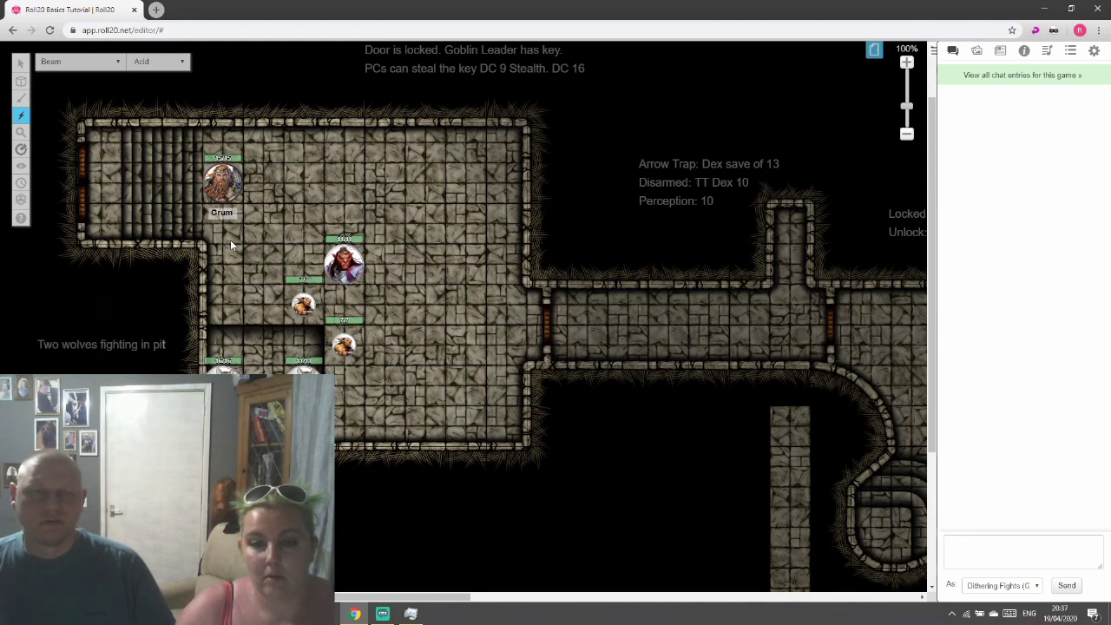
Switch the effect type to Bubbling and play the Acid effect on the Grum token
{"action": "left_click", "coordinate": [111, 63]}
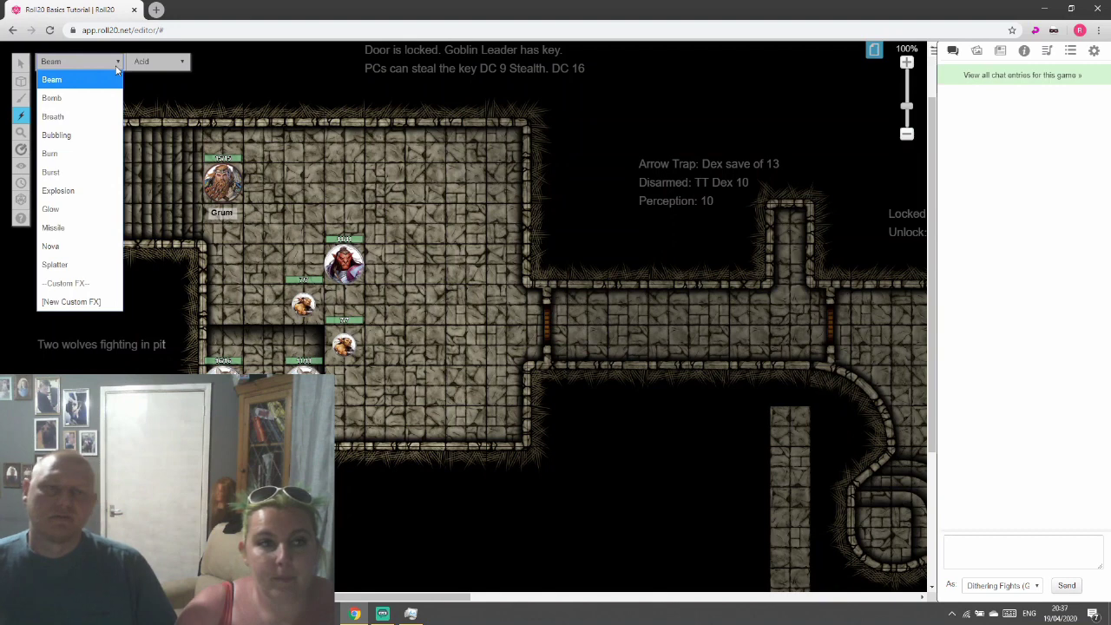
{"action": "left_click", "coordinate": [89, 134]}
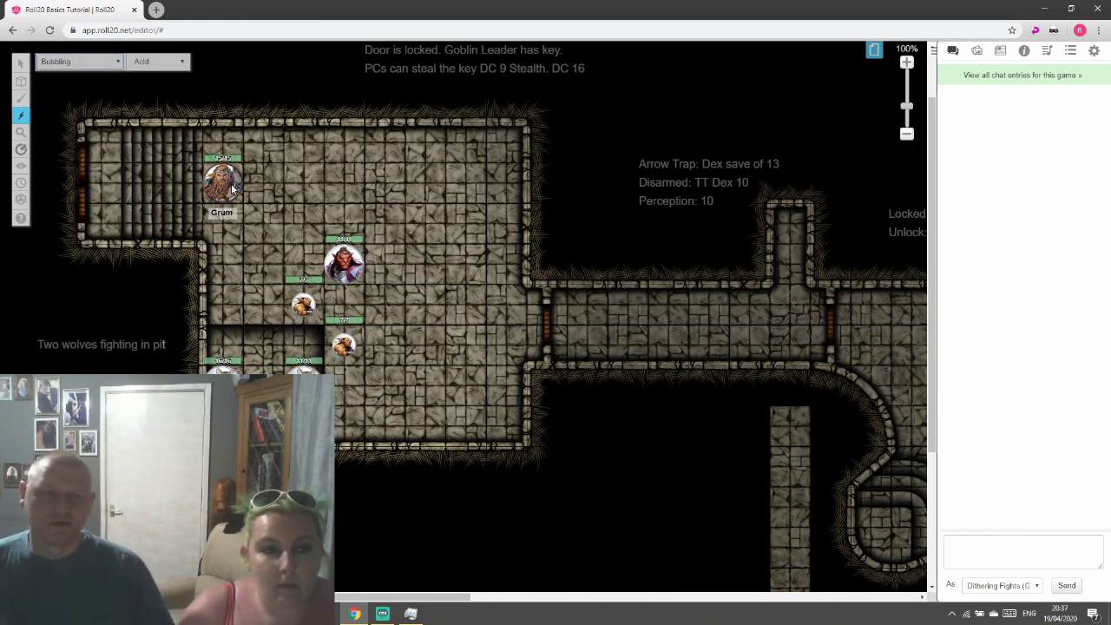
{"action": "left_click", "coordinate": [233, 190]}
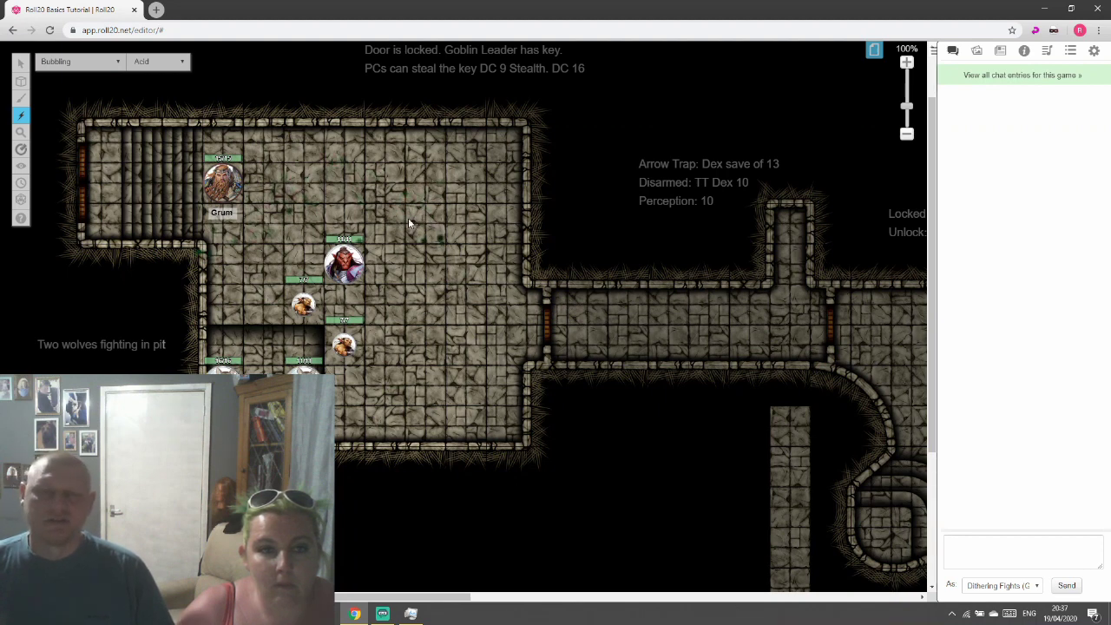
Set the effect type to Burn and play the Acid effect on the floor beside the Grum token
{"action": "left_click", "coordinate": [118, 63]}
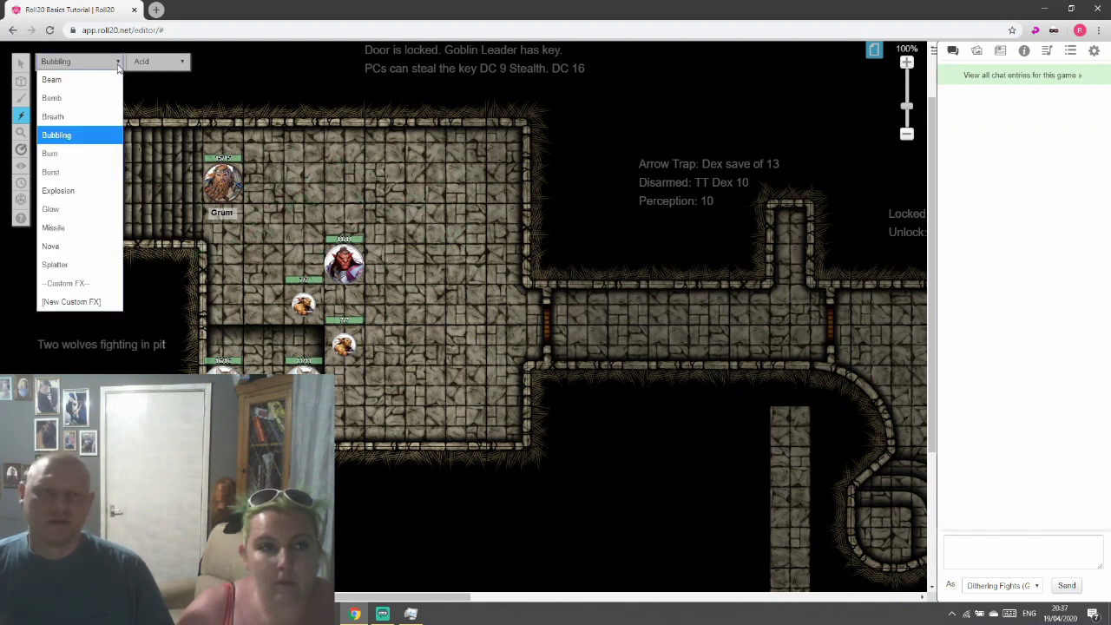
{"action": "left_click", "coordinate": [97, 162]}
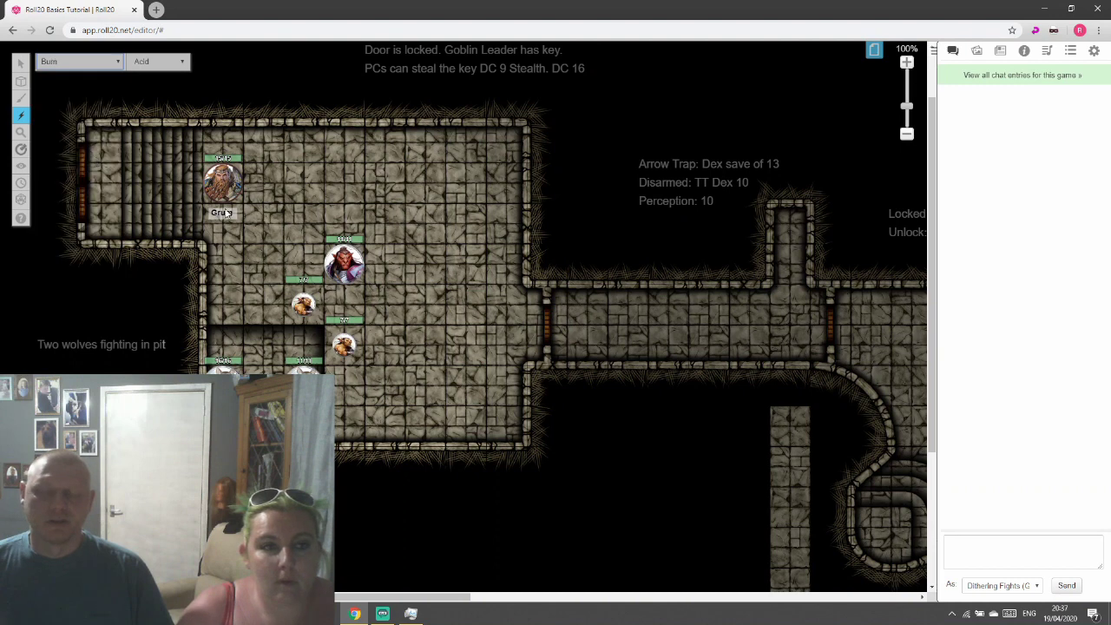
{"action": "left_click", "coordinate": [247, 198]}
{"action": "mouse_move", "coordinate": [286, 227]}
{"action": "left_mouse_down"}
{"action": "mouse_move", "coordinate": [447, 227]}
{"action": "mouse_move", "coordinate": [299, 182]}
{"action": "mouse_move", "coordinate": [434, 278]}
{"action": "mouse_move", "coordinate": [347, 399]}
{"action": "mouse_move", "coordinate": [315, 230]}
{"action": "left_mouse_up"}
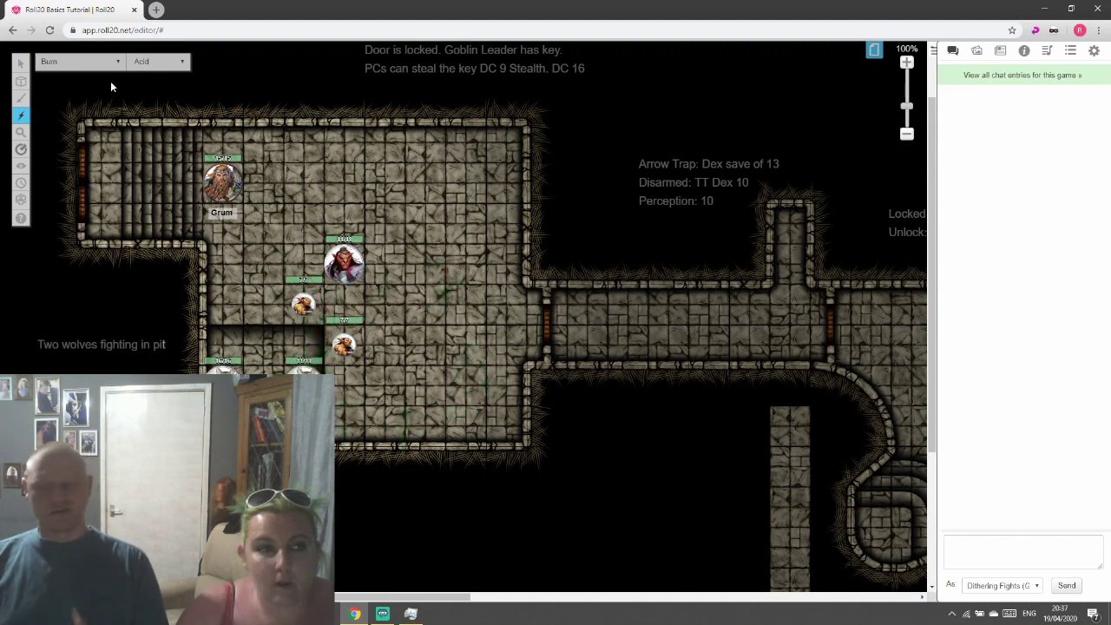
Change the effect type to Glow and play the Acid effect on the Grum token
{"action": "left_click", "coordinate": [95, 62]}
{"action": "left_click", "coordinate": [94, 210]}
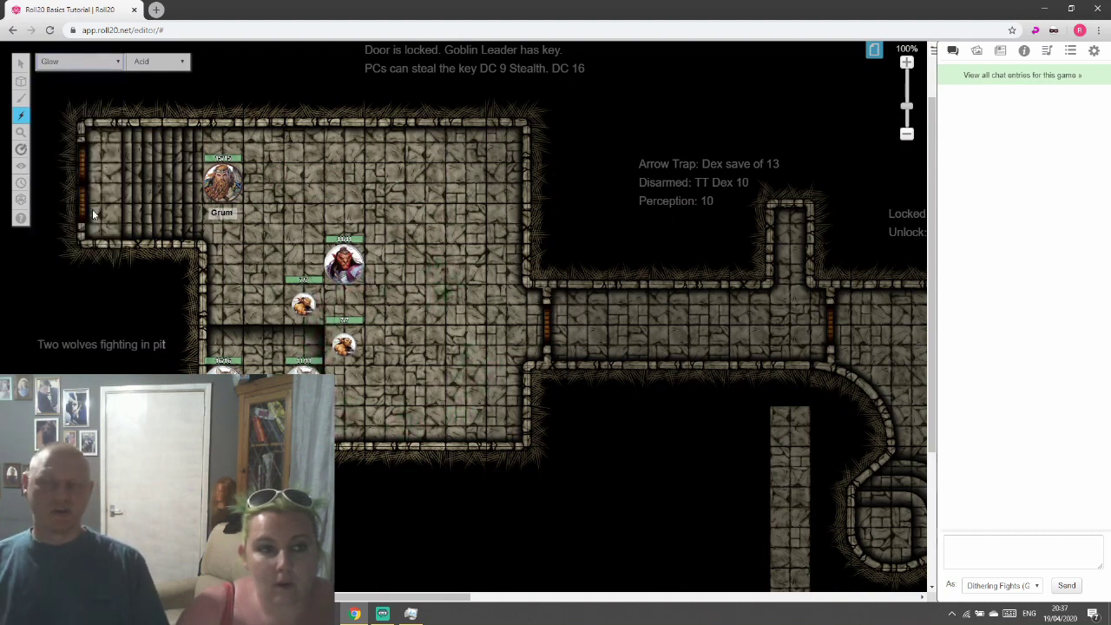
{"action": "left_click", "coordinate": [223, 187]}
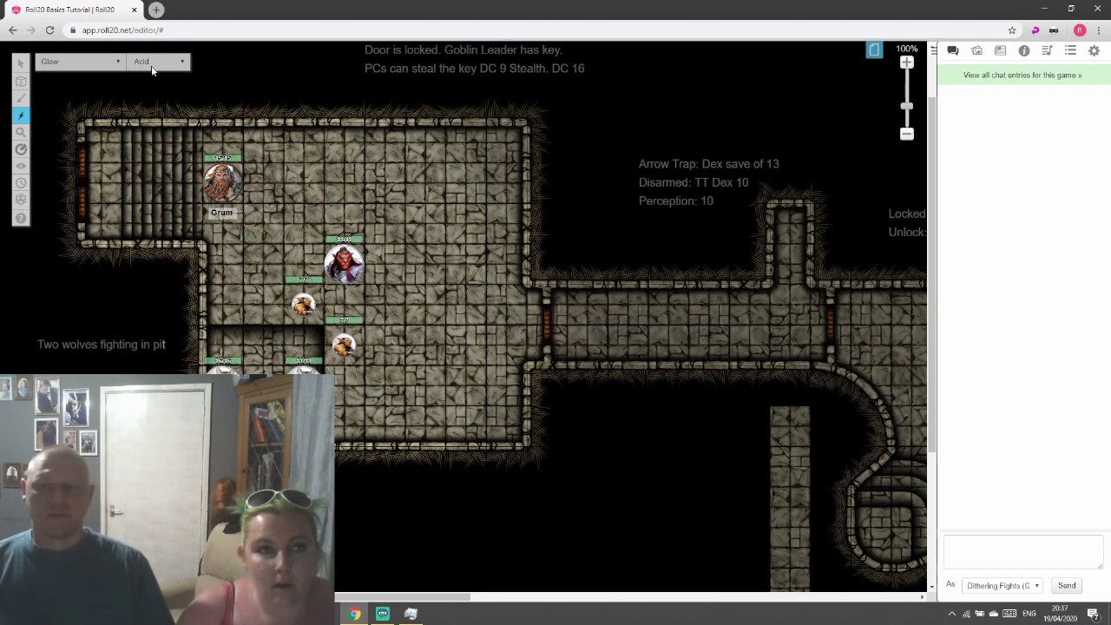
Set the effect to Missile with the Holy style and fire it across the room near the enemy tokens
{"action": "left_click", "coordinate": [99, 66]}
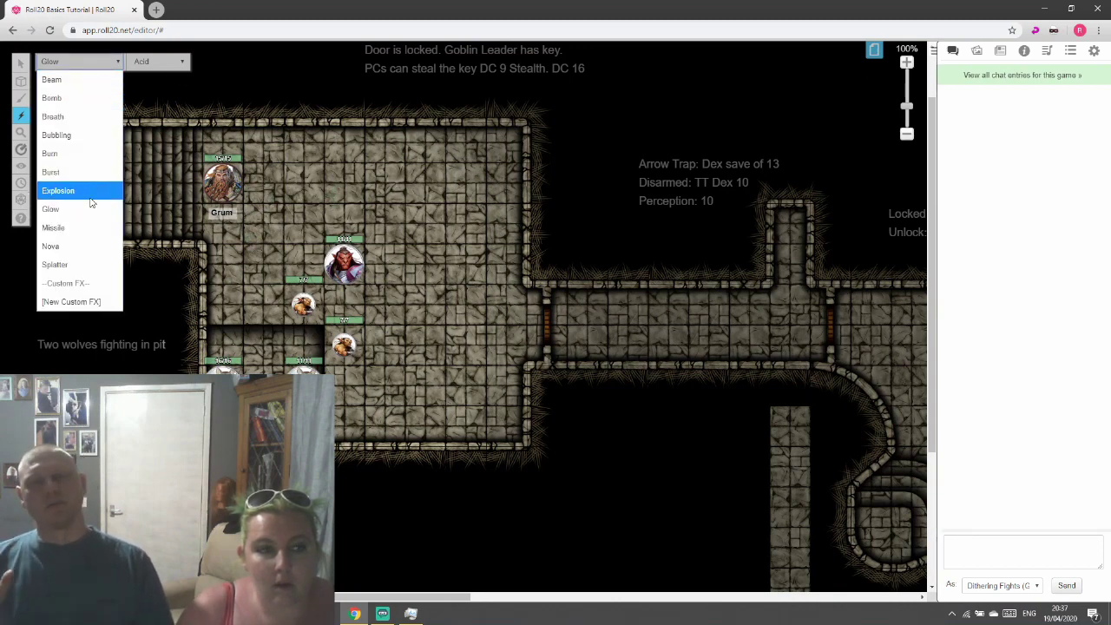
{"action": "left_click", "coordinate": [89, 228]}
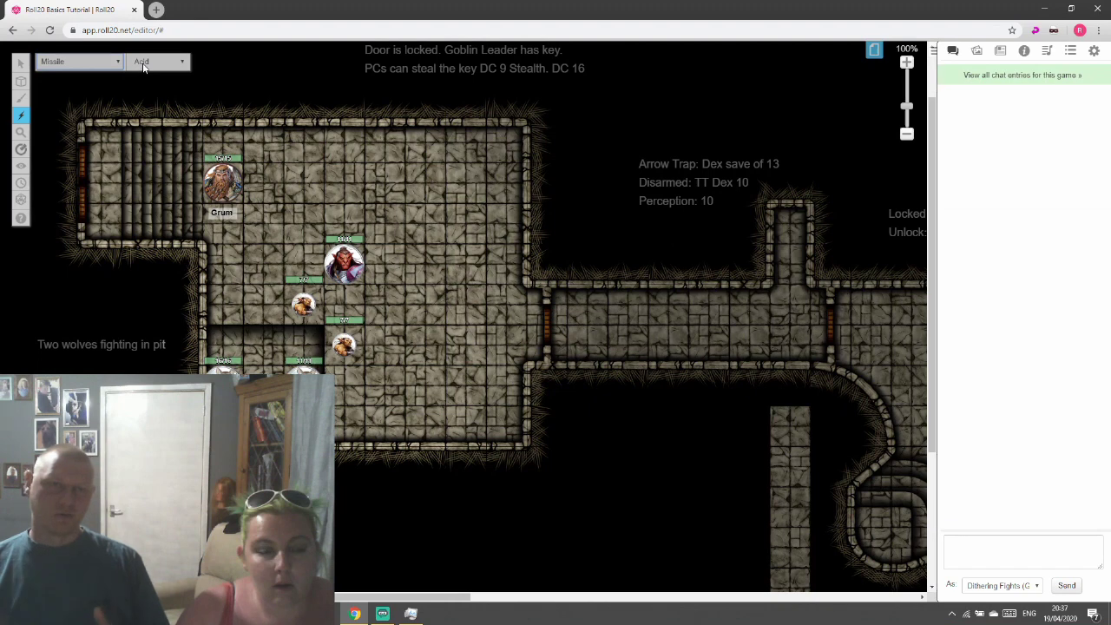
{"action": "left_click", "coordinate": [143, 62]}
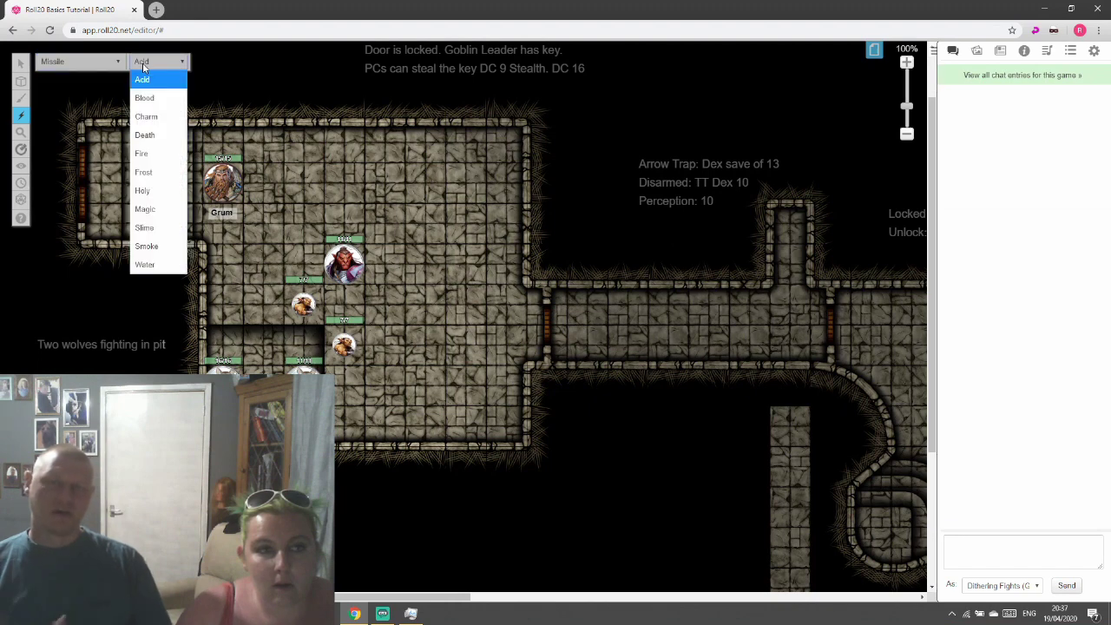
{"action": "left_click", "coordinate": [147, 190]}
{"action": "left_click_drag", "start_coordinate": [247, 174], "coordinate": [260, 227]}
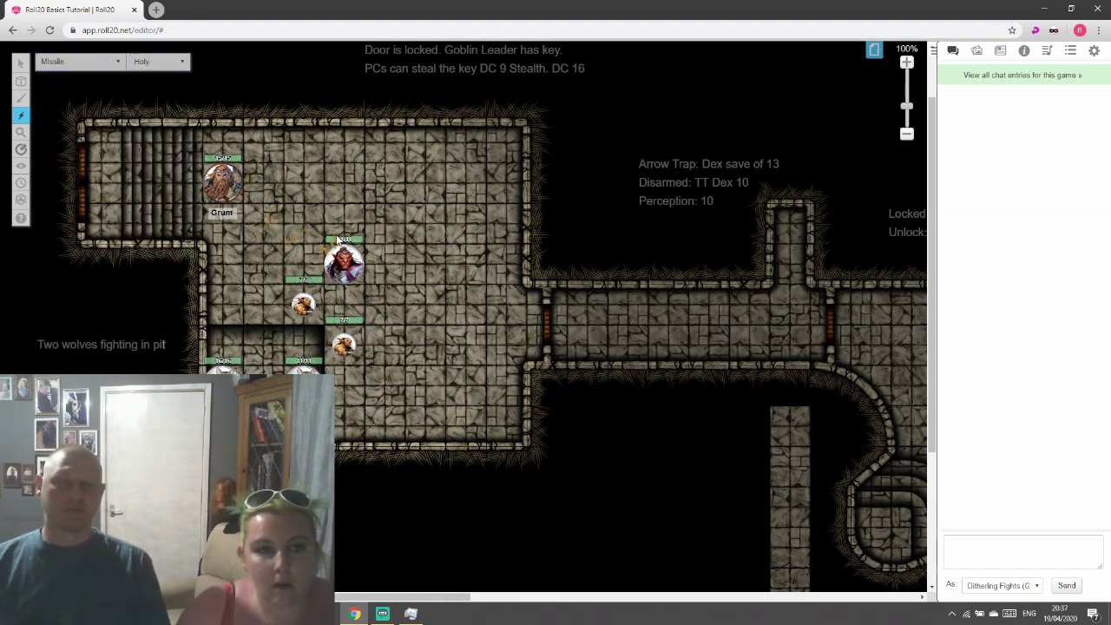
{"action": "left_click_drag", "start_coordinate": [390, 321], "coordinate": [369, 219]}
Switch the effect type to Nova and play the Holy effect beside the Grum token and near the enemy tokens
{"action": "left_click", "coordinate": [106, 65]}
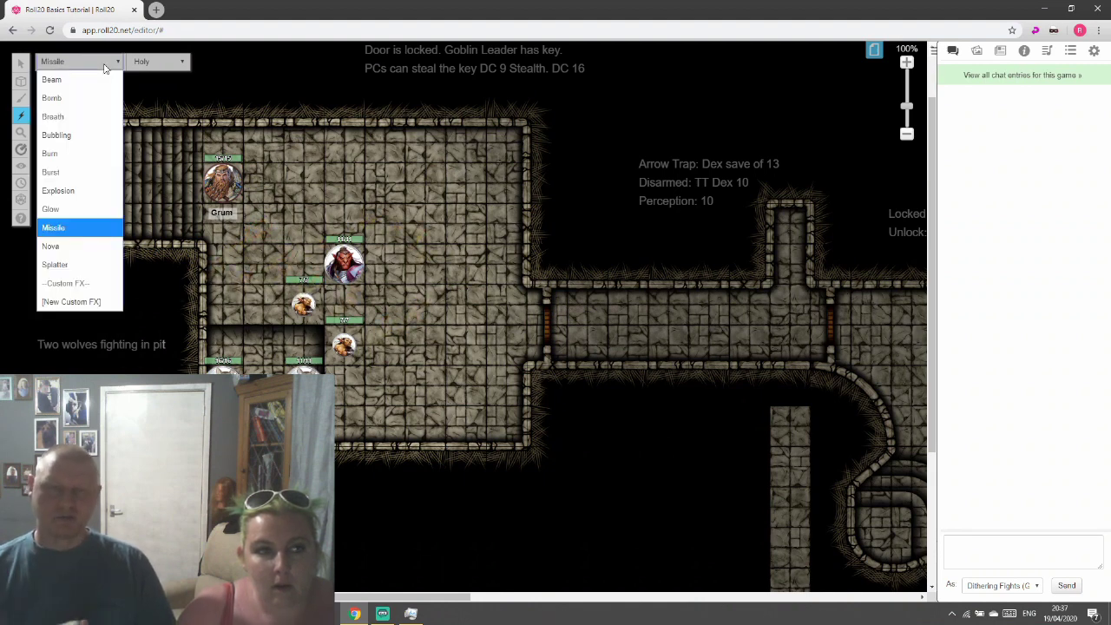
{"action": "left_click", "coordinate": [93, 243]}
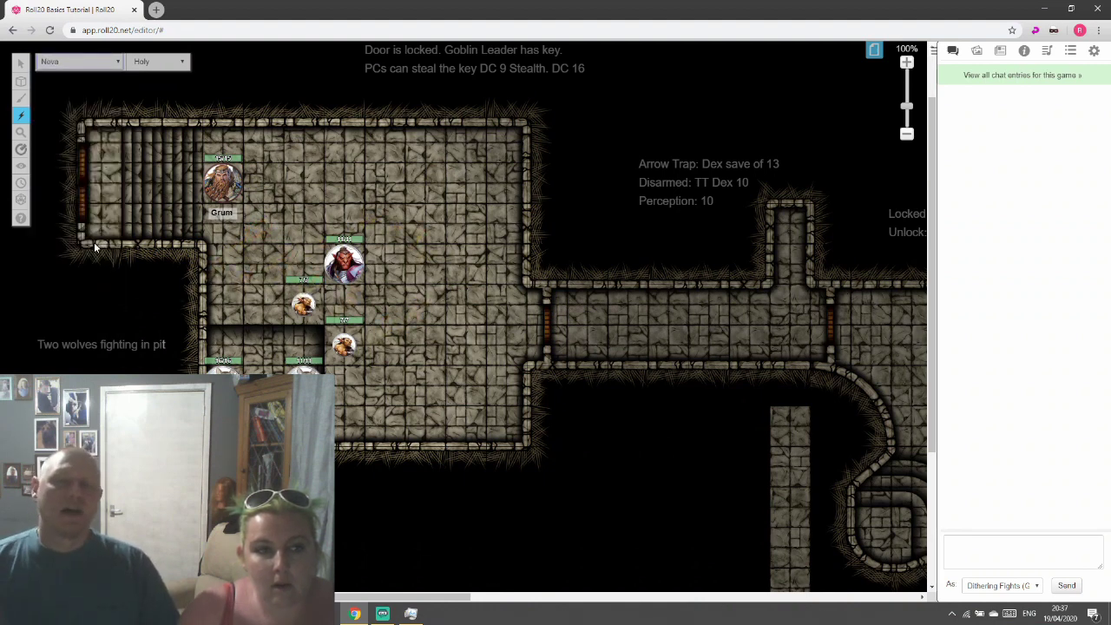
{"action": "left_click", "coordinate": [243, 193]}
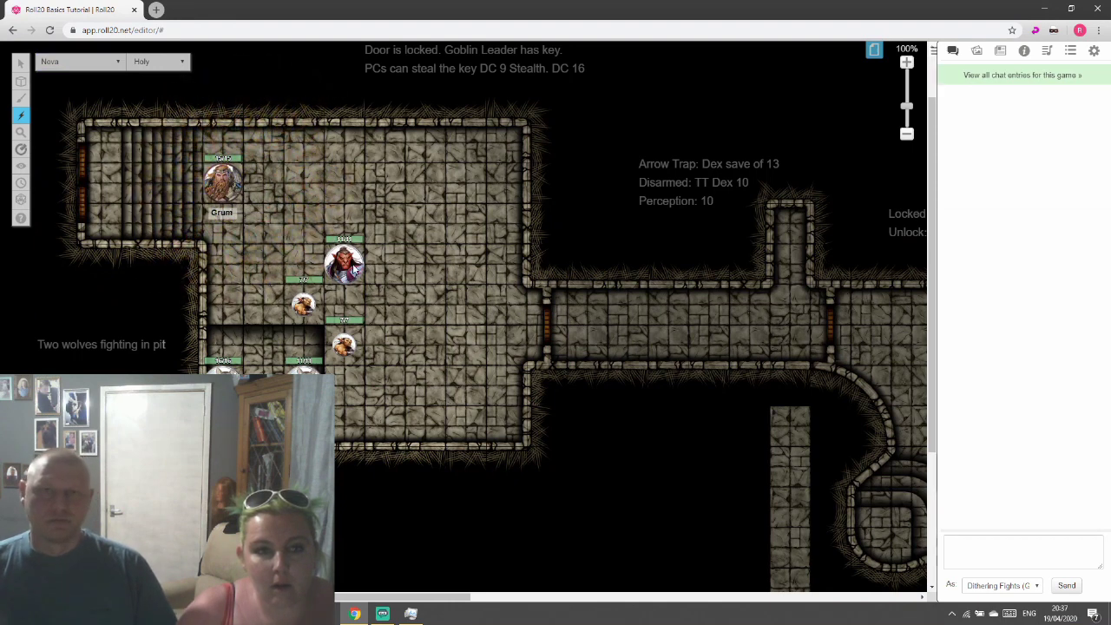
{"action": "left_click", "coordinate": [297, 263]}
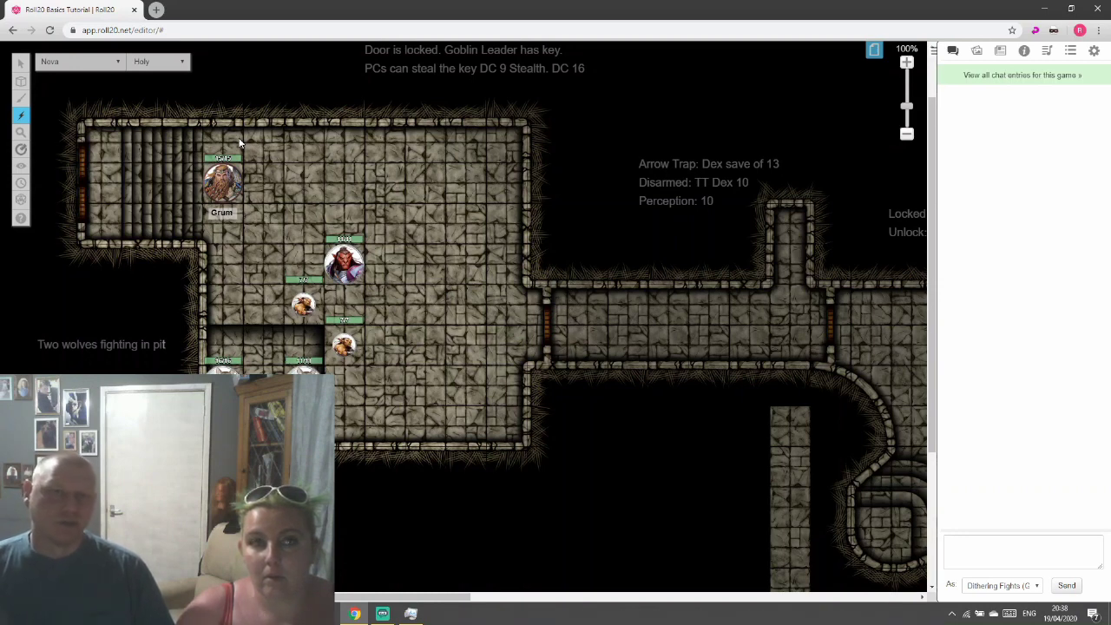
Set the effect type to Burn and play the Holy effect several times on the floor beside the Grum token
{"action": "left_click", "coordinate": [118, 67]}
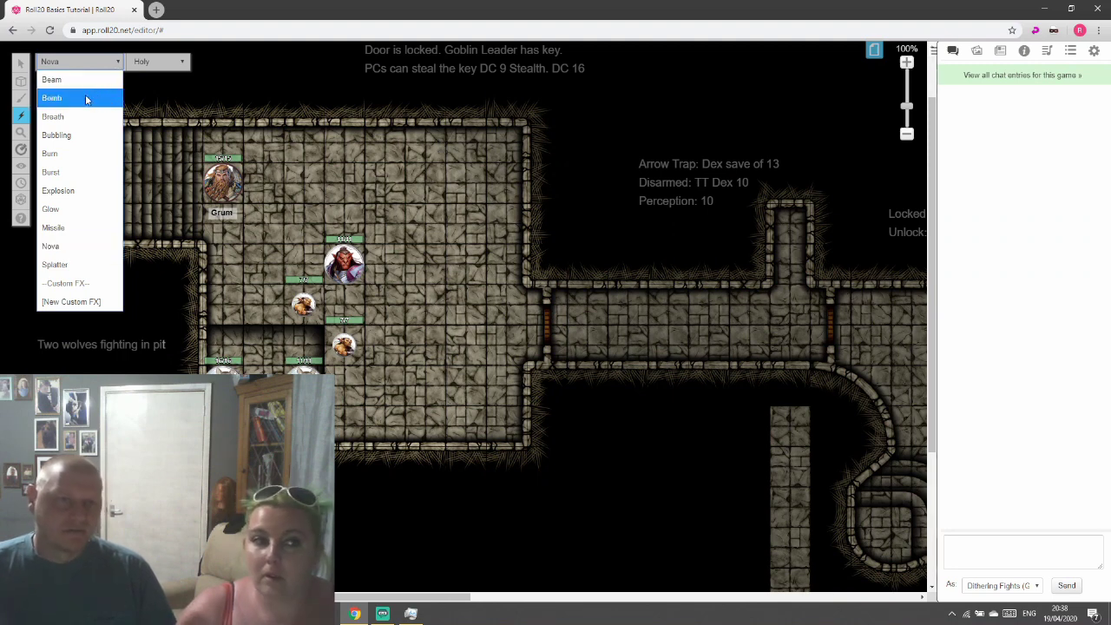
{"action": "left_click", "coordinate": [77, 156]}
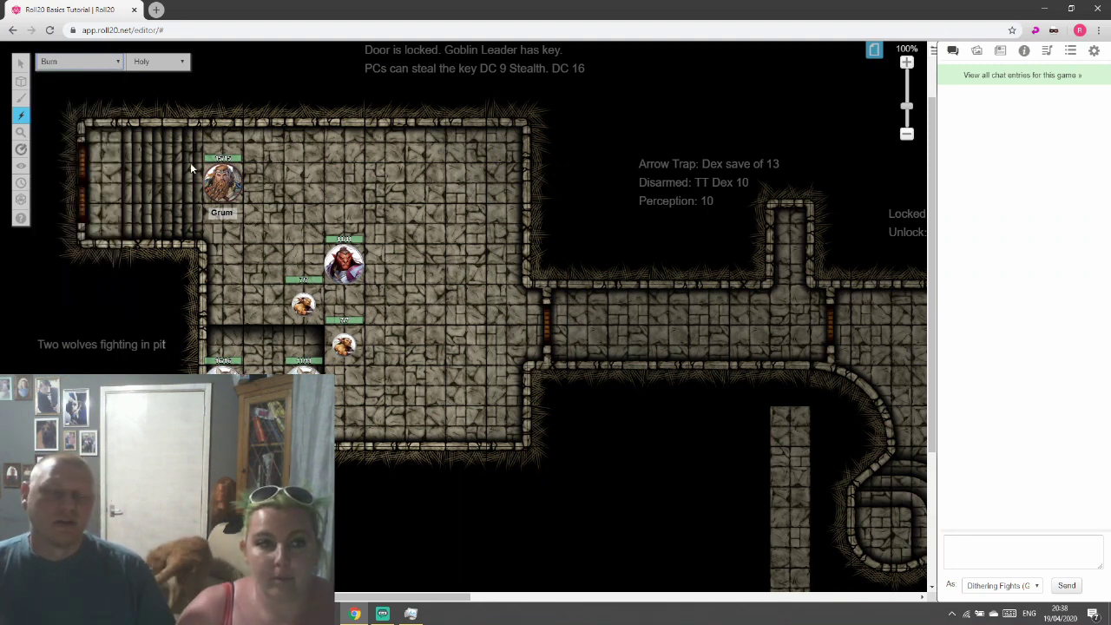
{"action": "left_click", "coordinate": [251, 193]}
{"action": "left_click", "coordinate": [250, 193]}
{"action": "left_click_drag", "start_coordinate": [251, 192], "coordinate": [325, 224]}
{"action": "mouse_move", "coordinate": [280, 193]}
{"action": "left_mouse_down"}
{"action": "mouse_move", "coordinate": [471, 248]}
{"action": "mouse_move", "coordinate": [297, 260]}
{"action": "mouse_move", "coordinate": [278, 239]}
{"action": "left_mouse_up"}
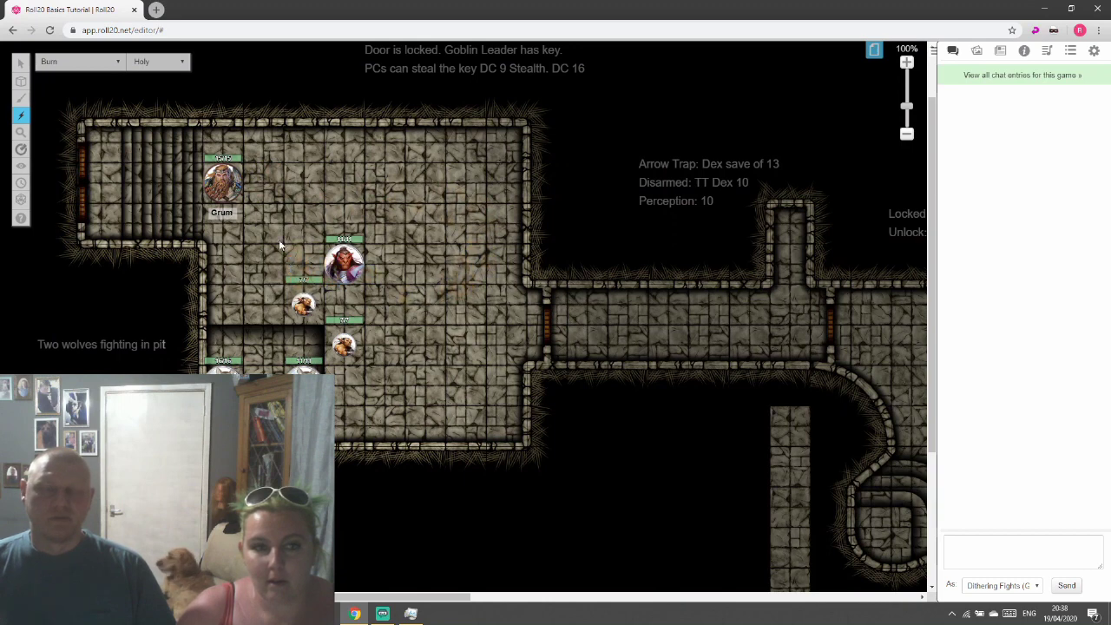
{"action": "left_click", "coordinate": [273, 179]}
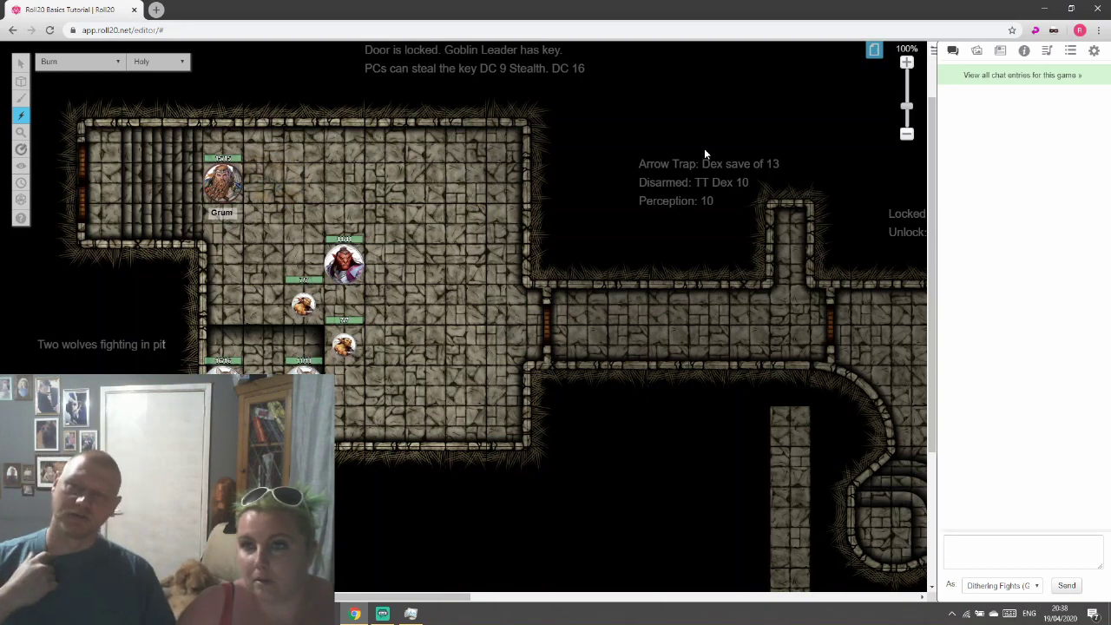
Add a new macro to the collection and name it FX-cure
{"action": "left_click", "coordinate": [1071, 52]}
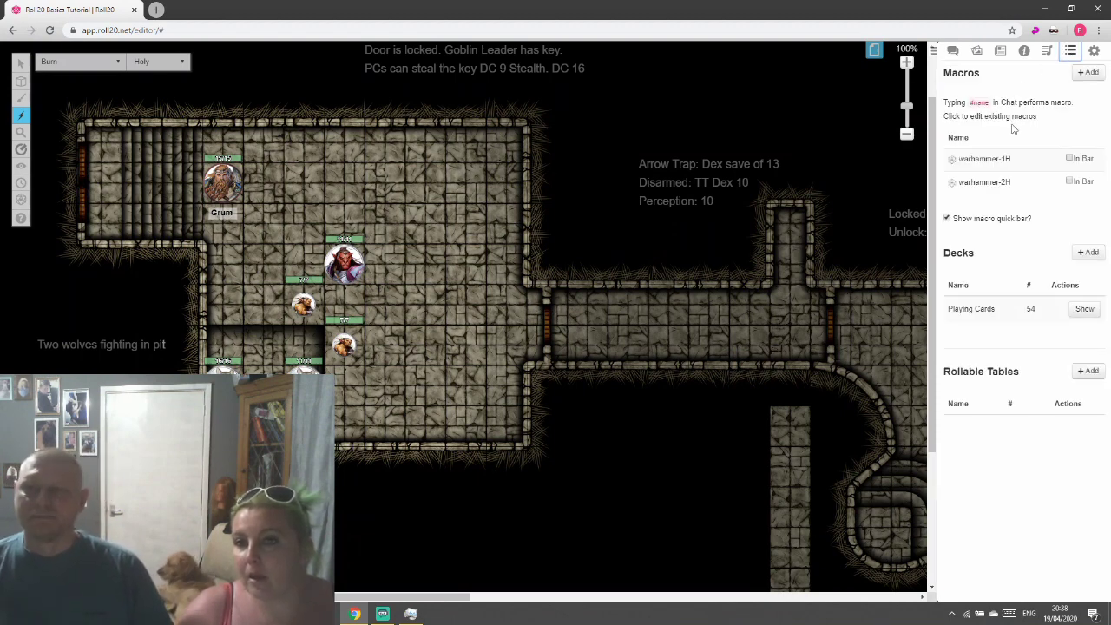
{"action": "left_click", "coordinate": [1087, 73]}
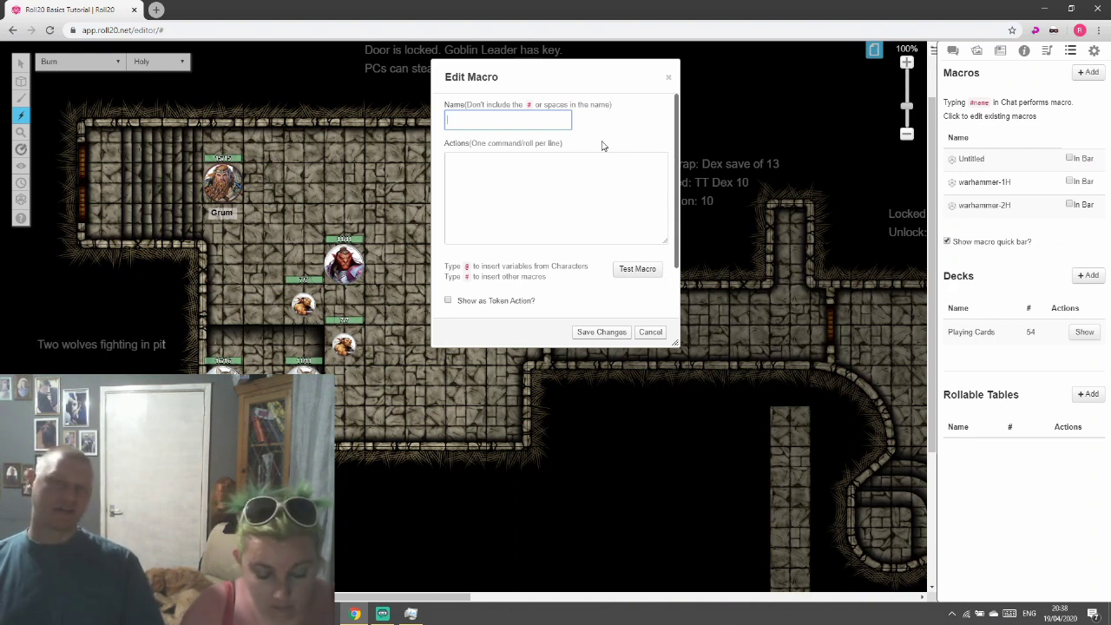
{"action": "type", "text": "FX"}
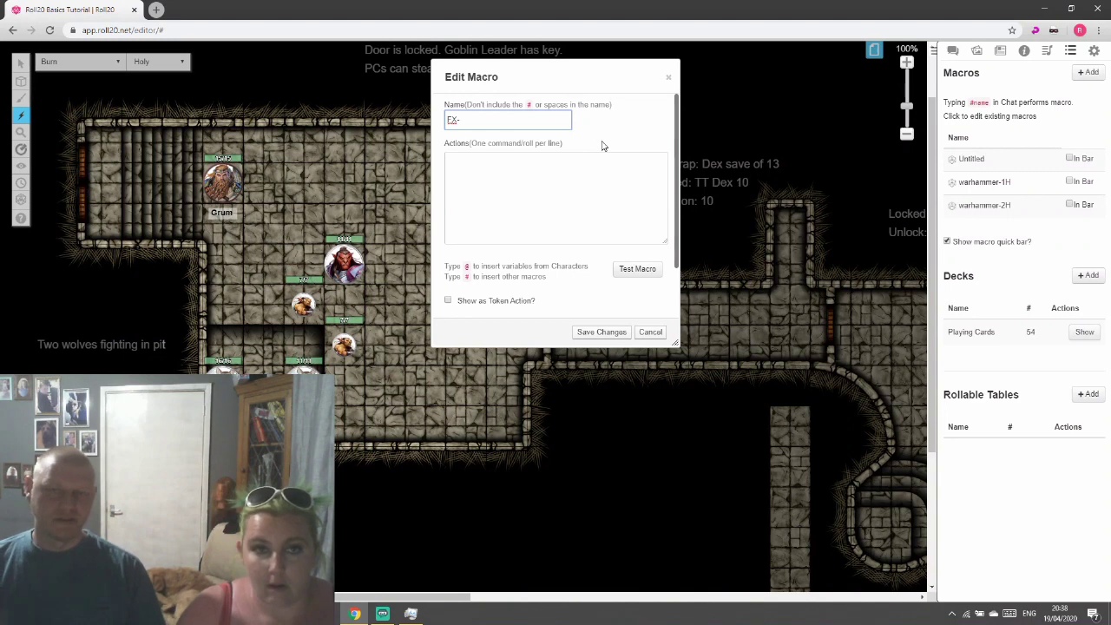
{"action": "type", "text": "-cure"}
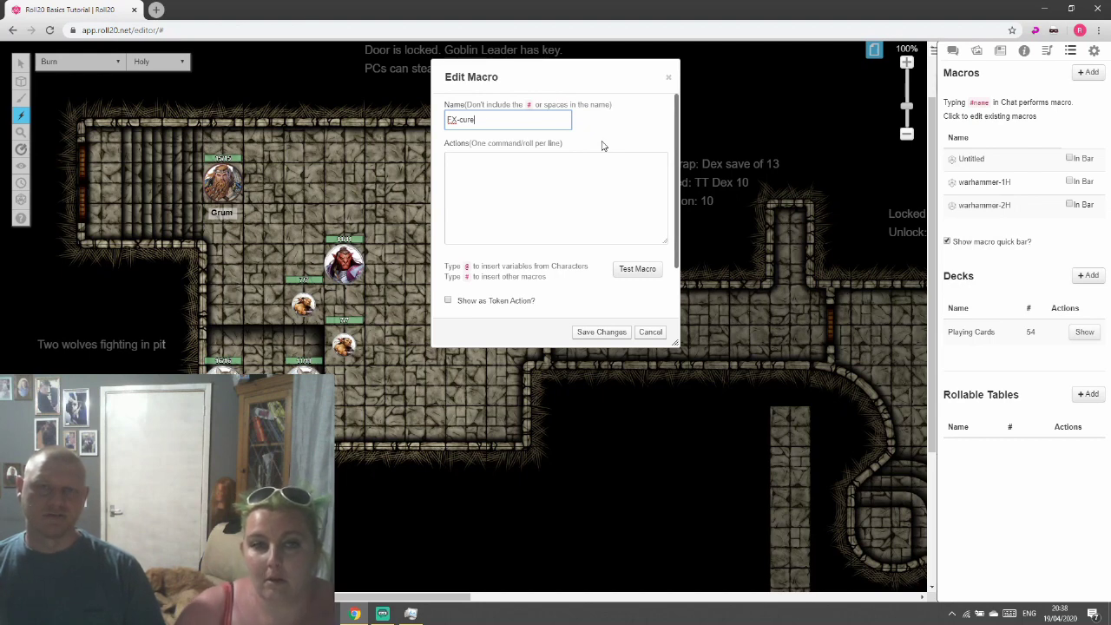
Begin the FX-cure macro's actions with the command "/fx burn-holy"
{"action": "left_click", "coordinate": [500, 167]}
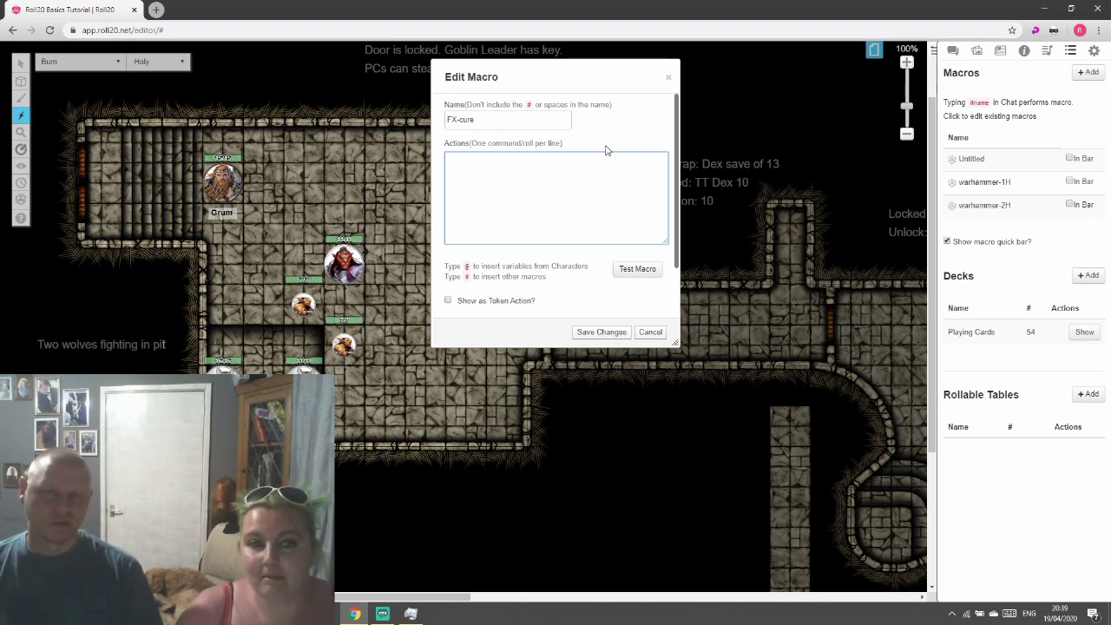
{"action": "type", "text": "/fx"}
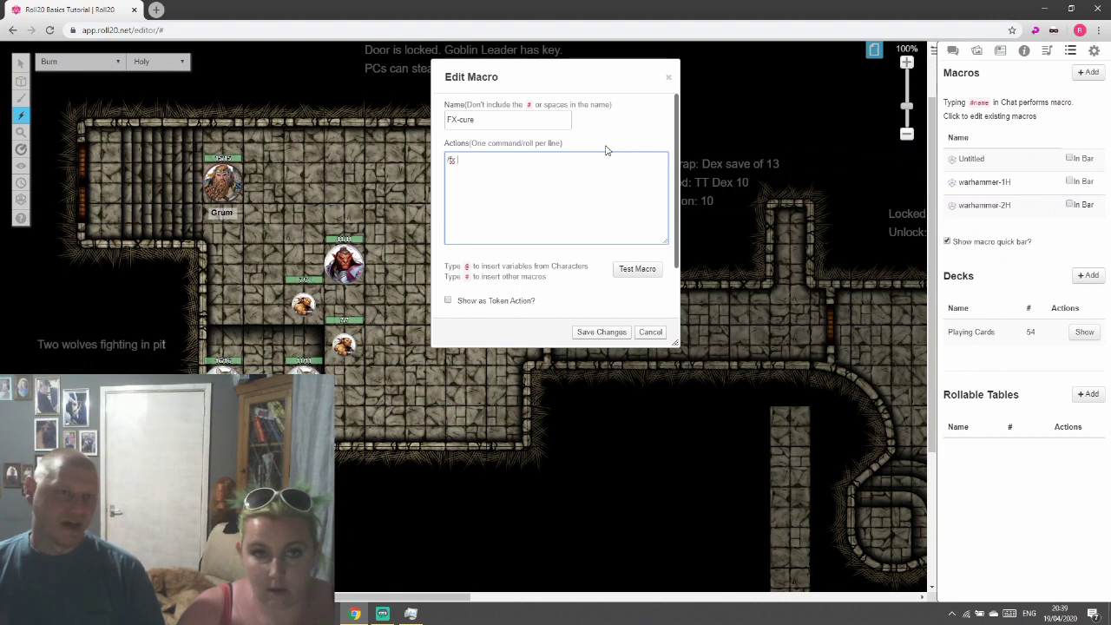
{"action": "type", "text": "b"}
{"action": "type", "text": "n-"}
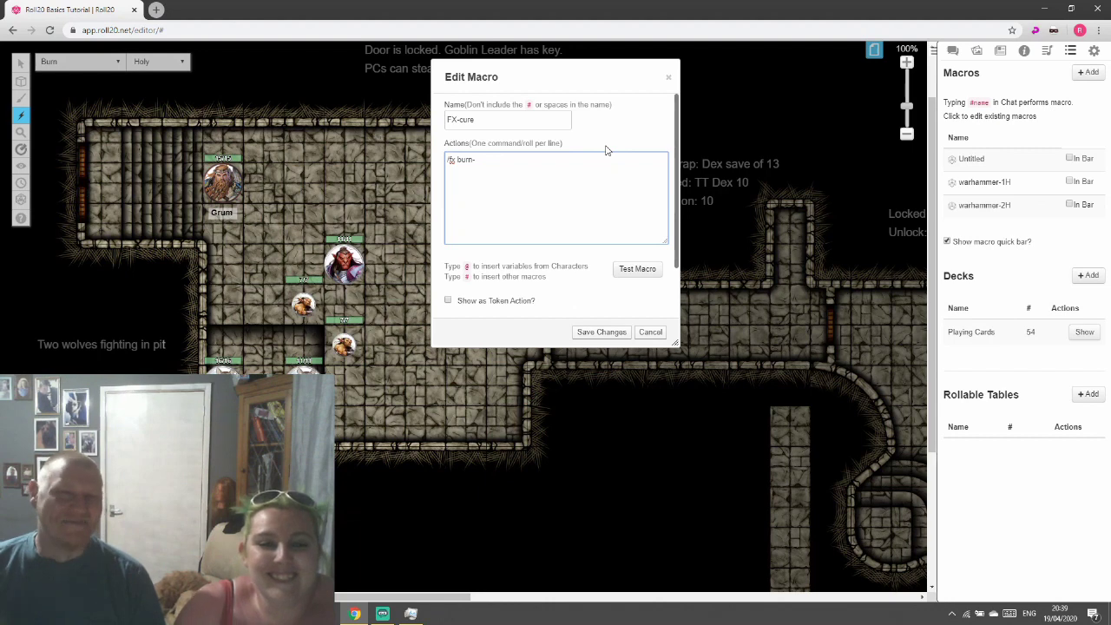
{"action": "type", "text": "holy"}
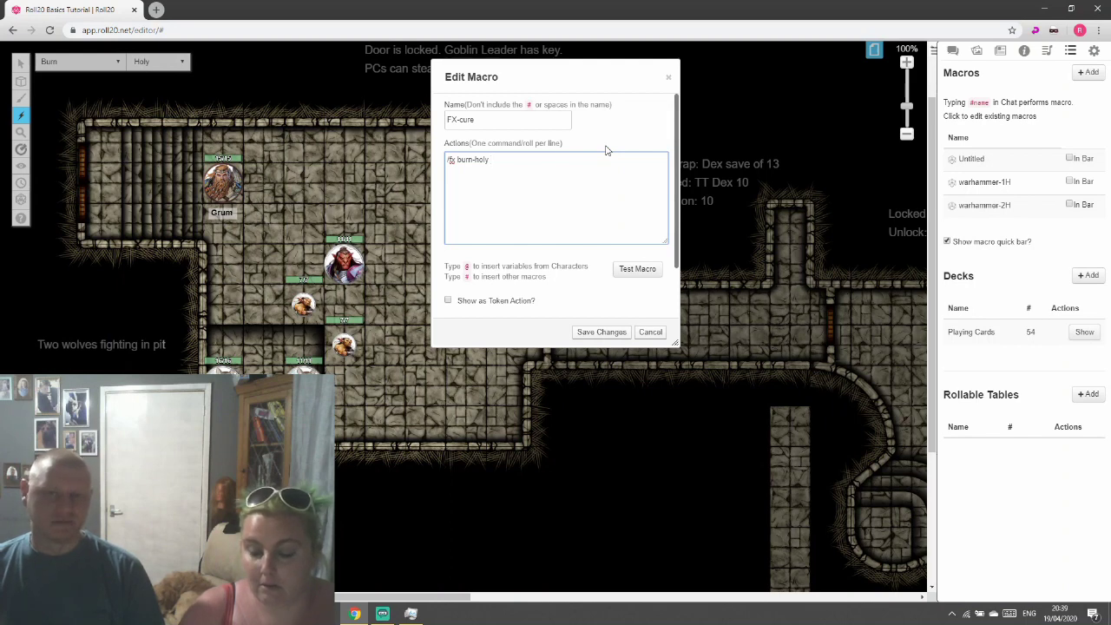
Complete the macro command with the target prompt "@{target|which creature?|token_id}" after burn-holy
{"action": "type", "text": "@"}
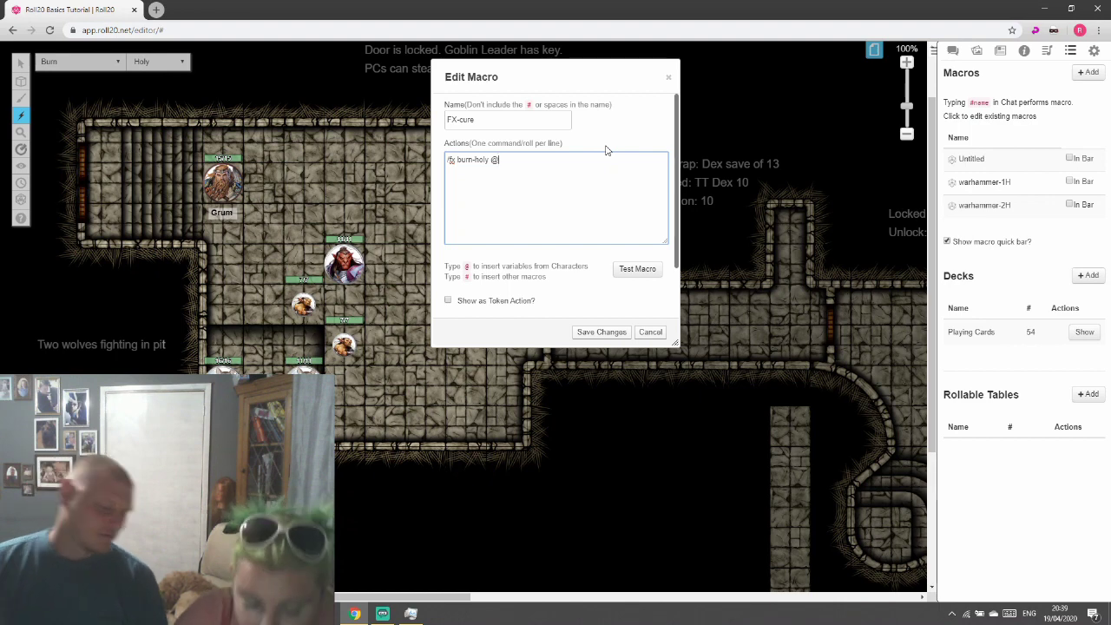
{"action": "type", "text": "{"}
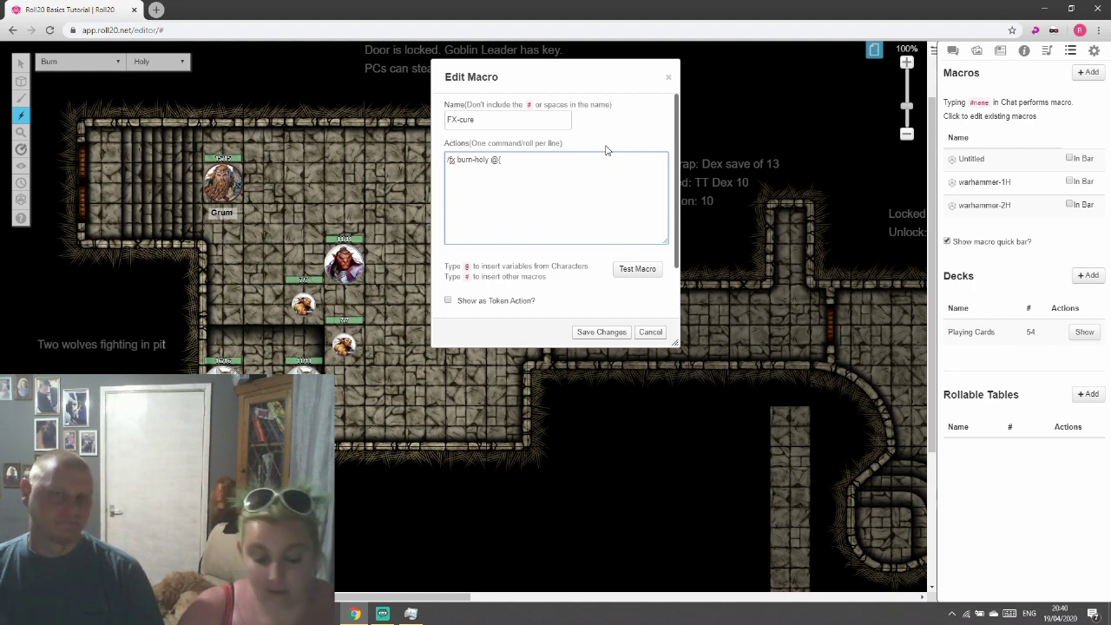
{"action": "type", "text": "target|"}
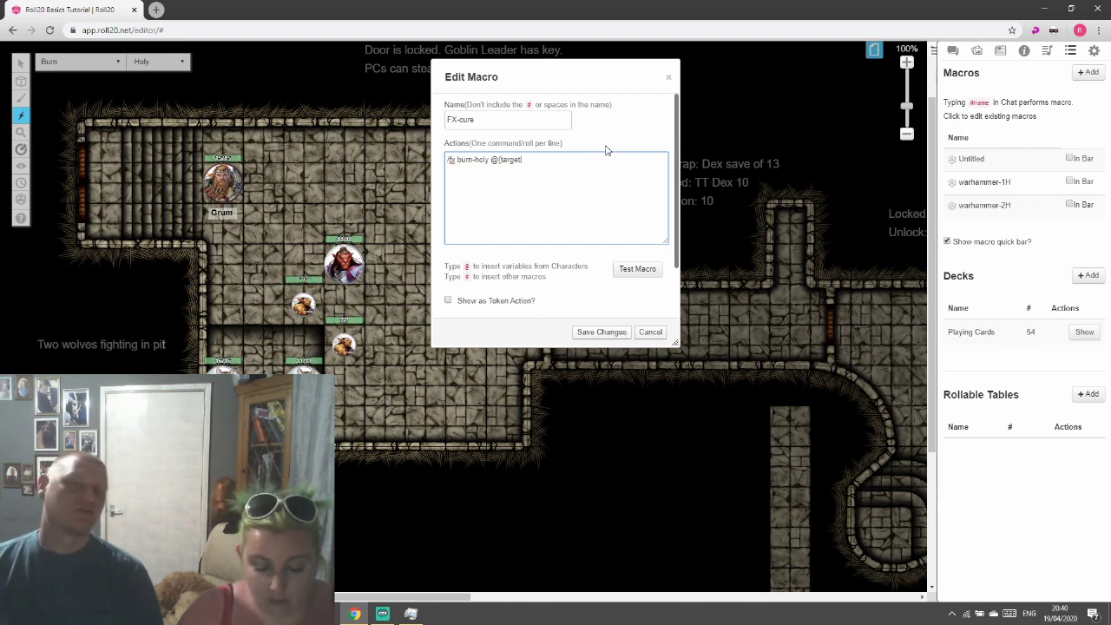
{"action": "type", "text": "which"}
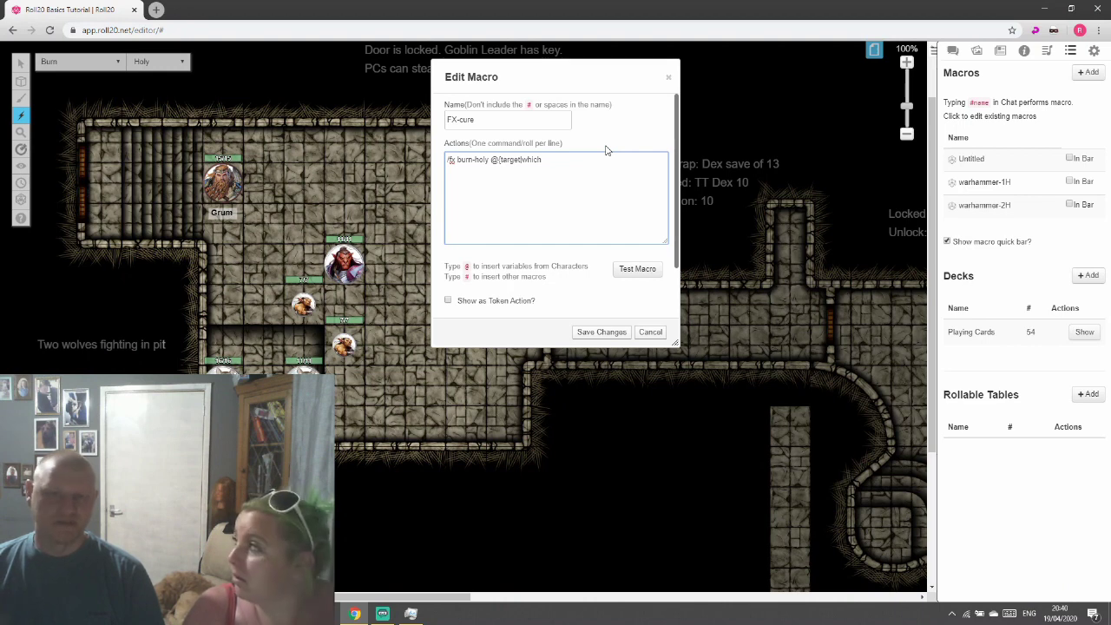
{"action": "type", "text": " crea"}
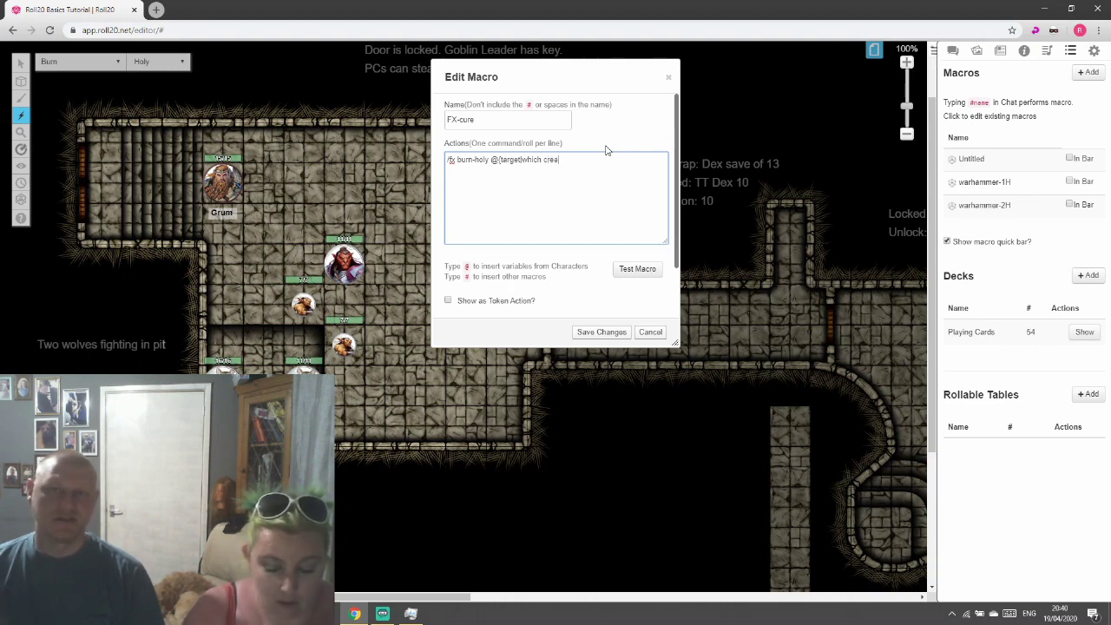
{"action": "type", "text": "ture?|"}
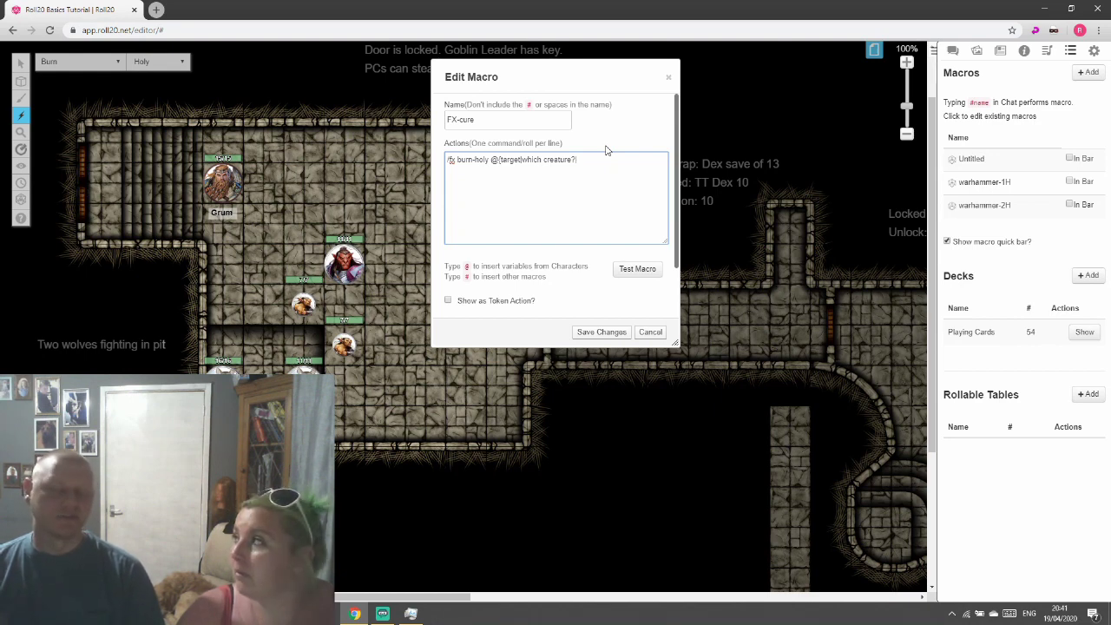
{"action": "type", "text": "oken"}
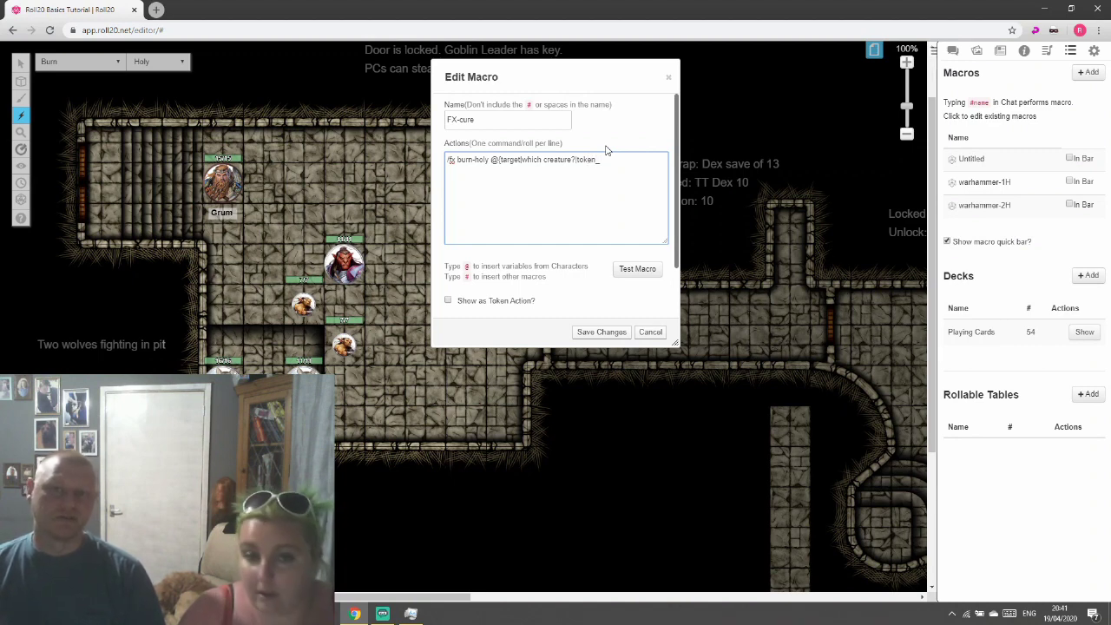
{"action": "type", "text": "_id"}
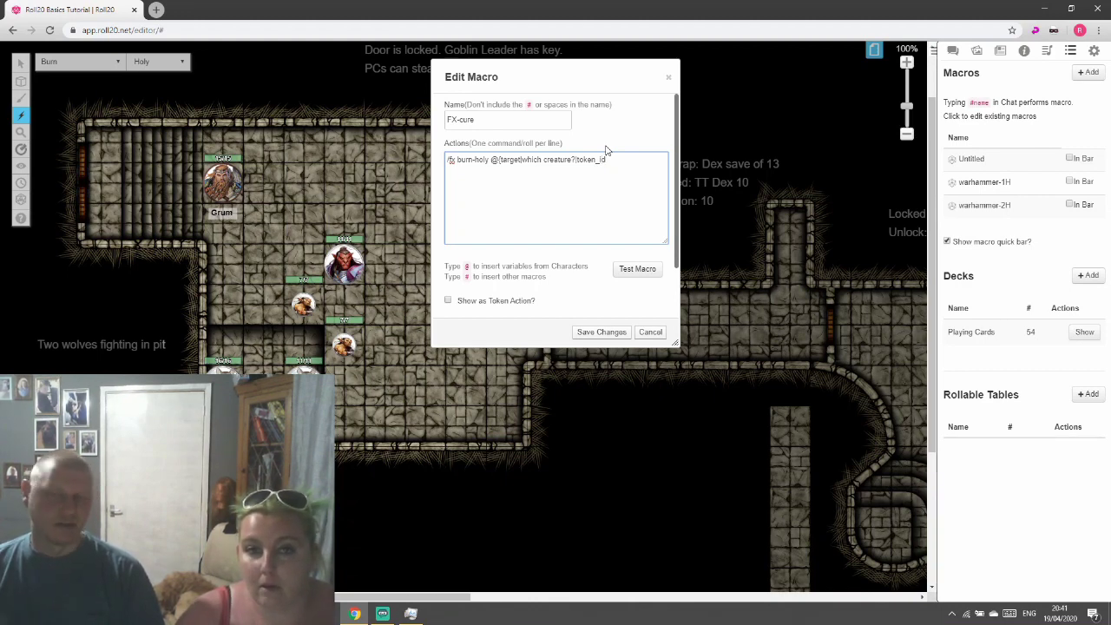
{"action": "type", "text": "}"}
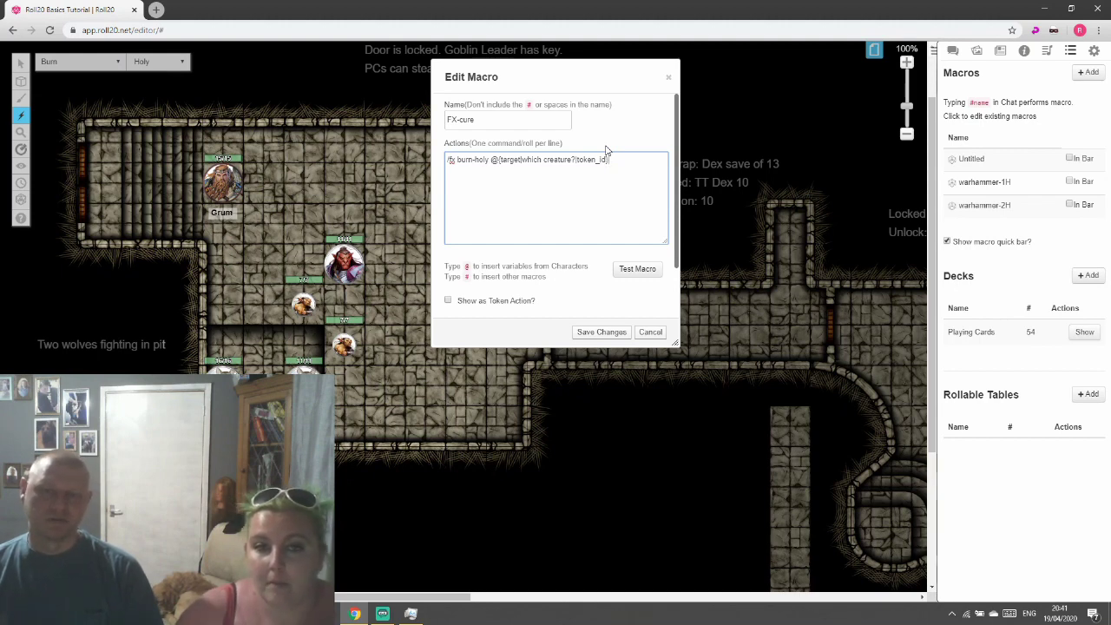
Test the FX-cure macro on the large enemy token above the two small ones, and save the macro
{"action": "left_click", "coordinate": [635, 269]}
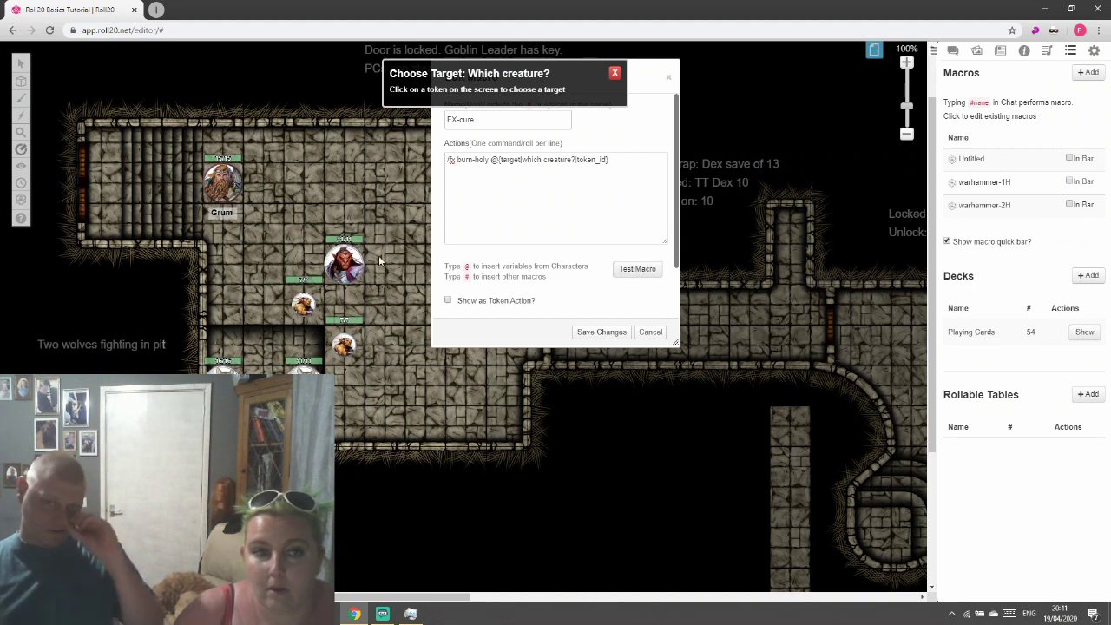
{"action": "left_click", "coordinate": [345, 265]}
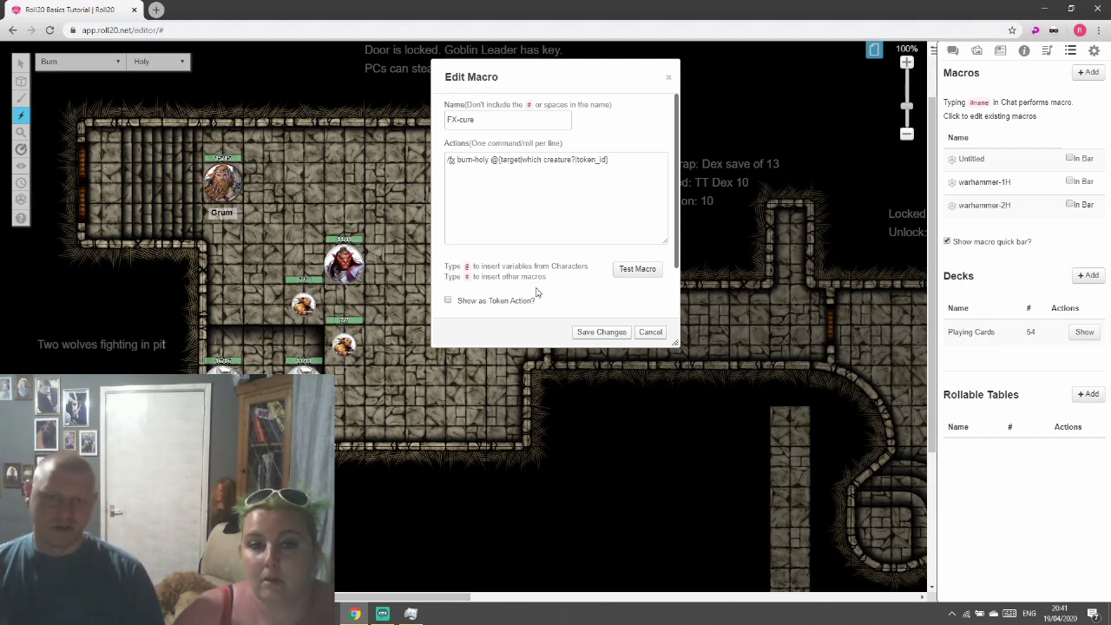
{"action": "left_click", "coordinate": [597, 333]}
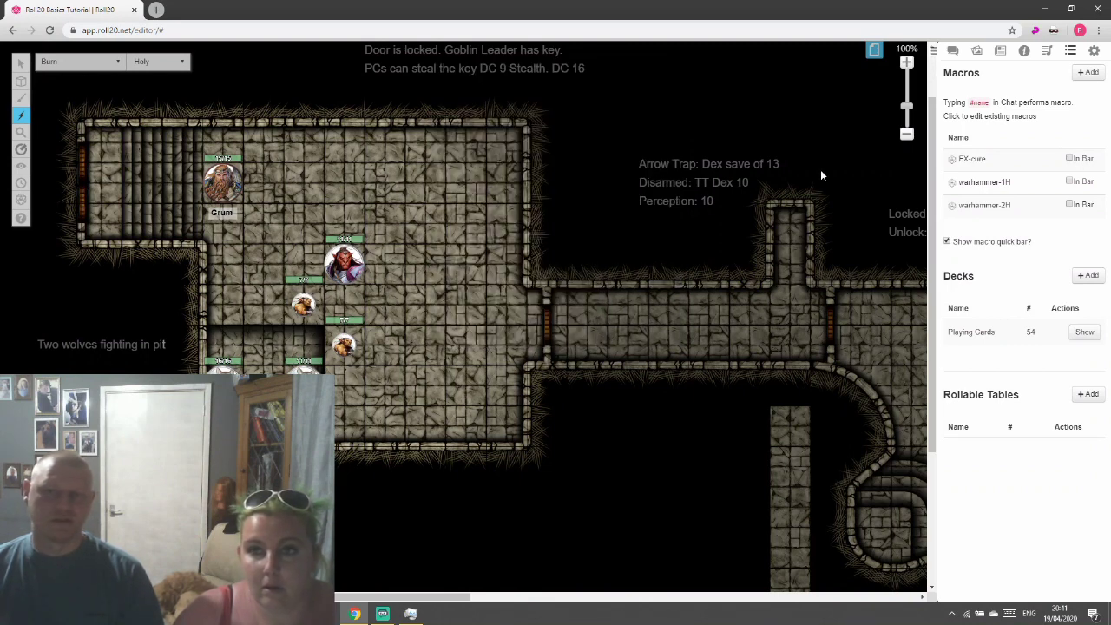
Open the player character Grum from the journal and show its attributes and abilities
{"action": "left_click", "coordinate": [1000, 54]}
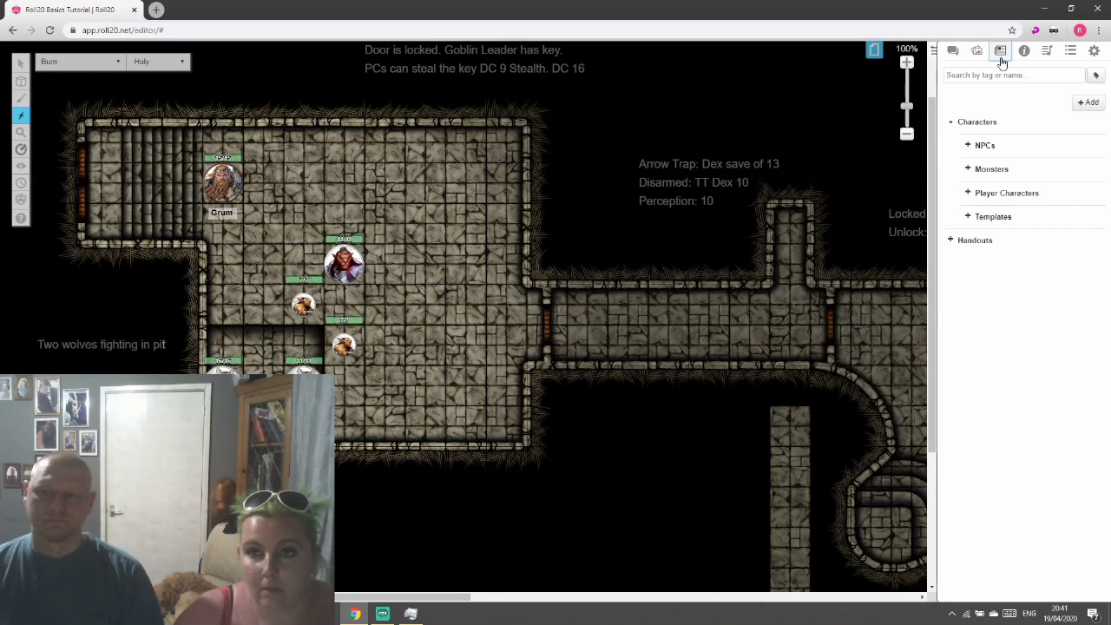
{"action": "left_click", "coordinate": [970, 194]}
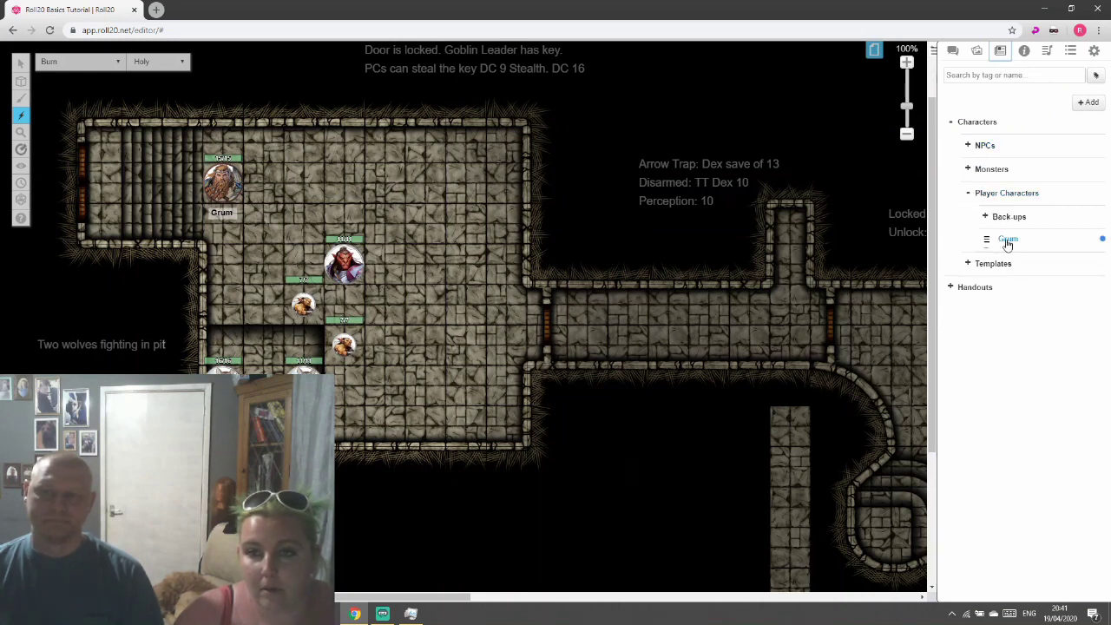
{"action": "left_click", "coordinate": [1007, 240]}
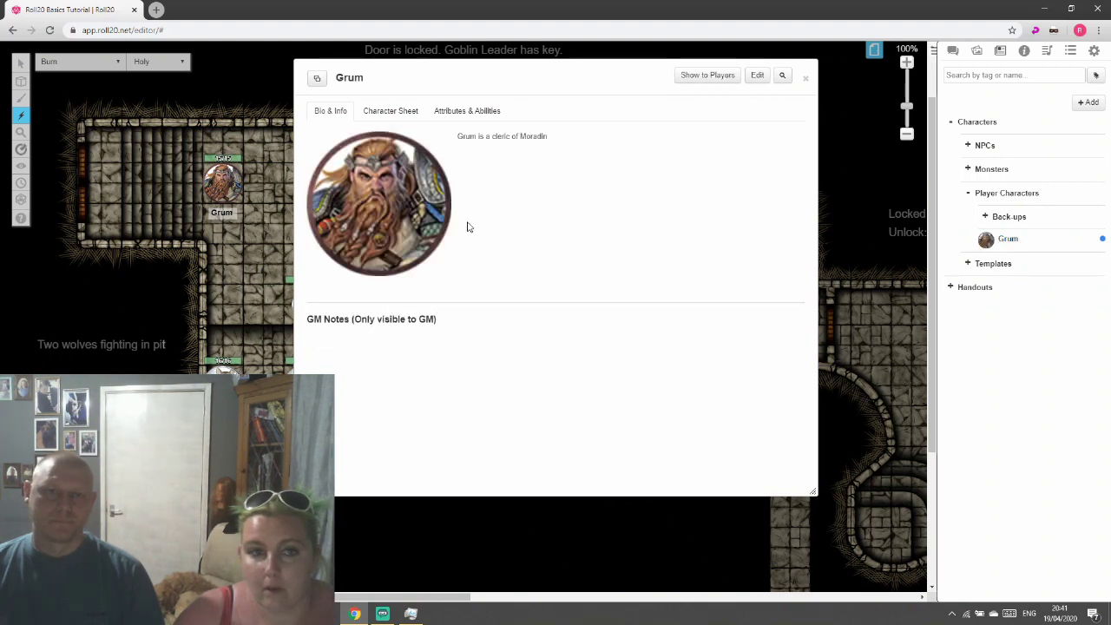
{"action": "left_click", "coordinate": [467, 115]}
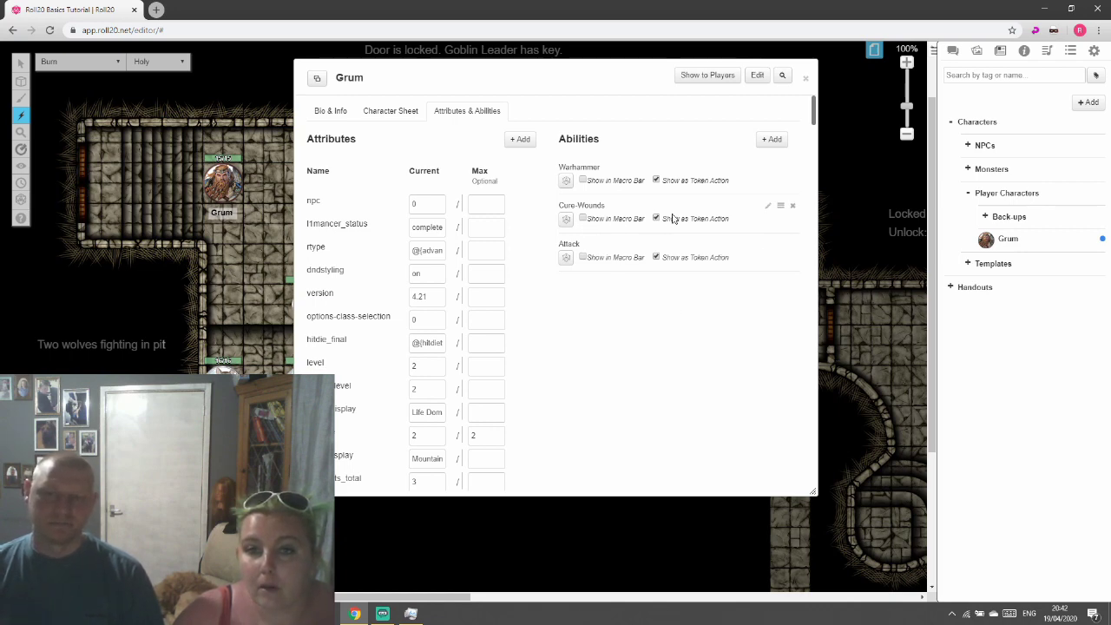
Add a call to the macro "#FX-cure" below the existing text of the Cure-Wounds ability, after a blank line, and save the ability
{"action": "left_click", "coordinate": [768, 209]}
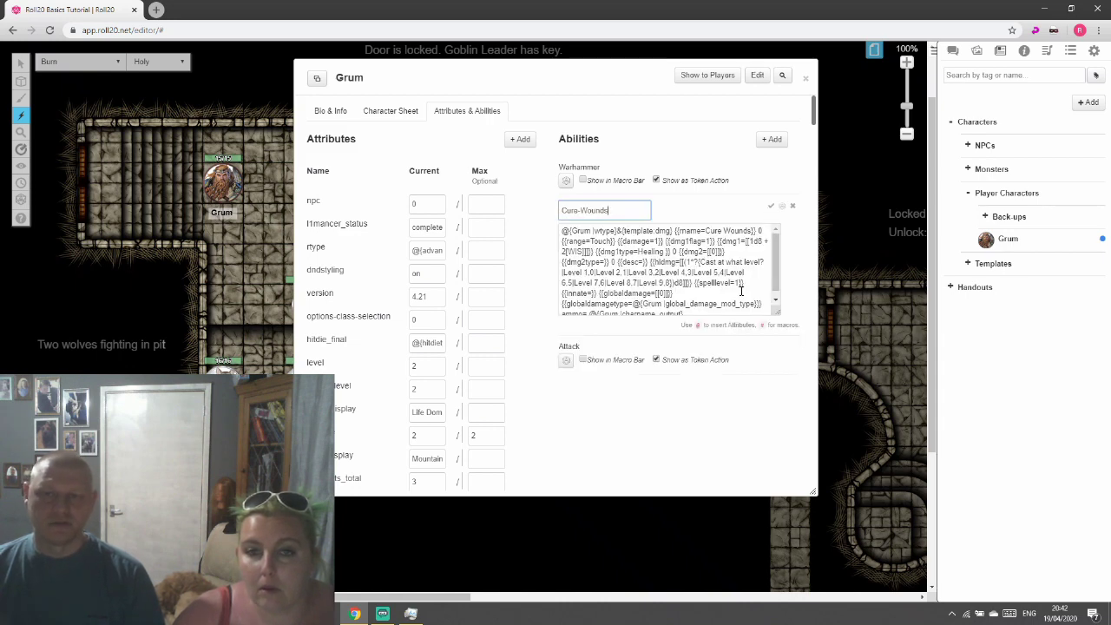
{"action": "scroll", "coordinate": [722, 275], "scroll_direction": "down", "scroll_amount": 1}
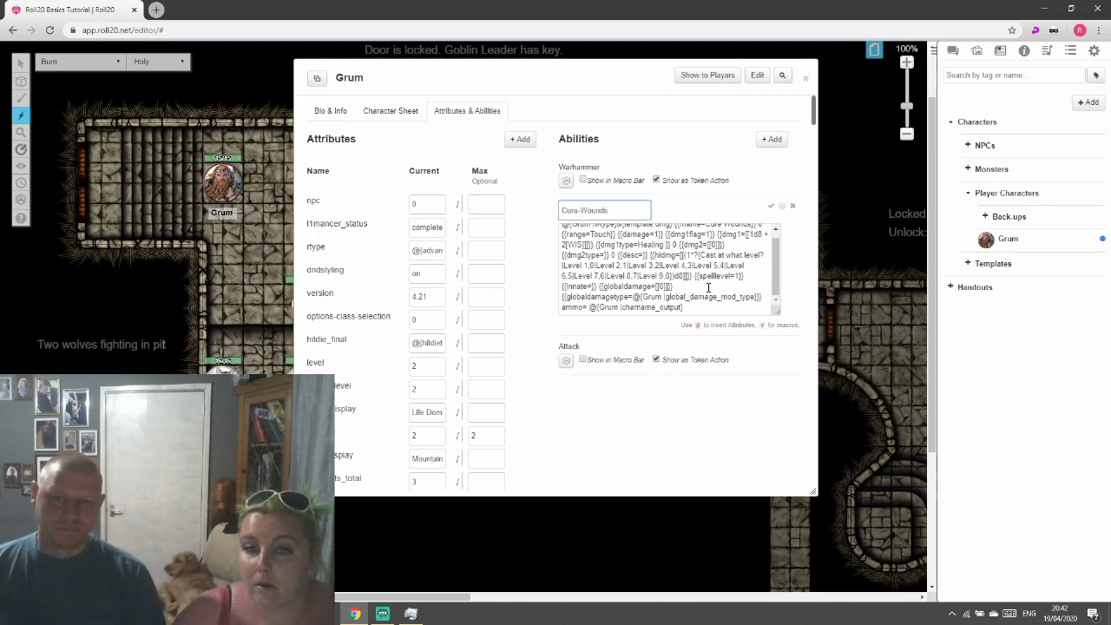
{"action": "scroll", "coordinate": [707, 291], "scroll_direction": "down", "scroll_amount": 3}
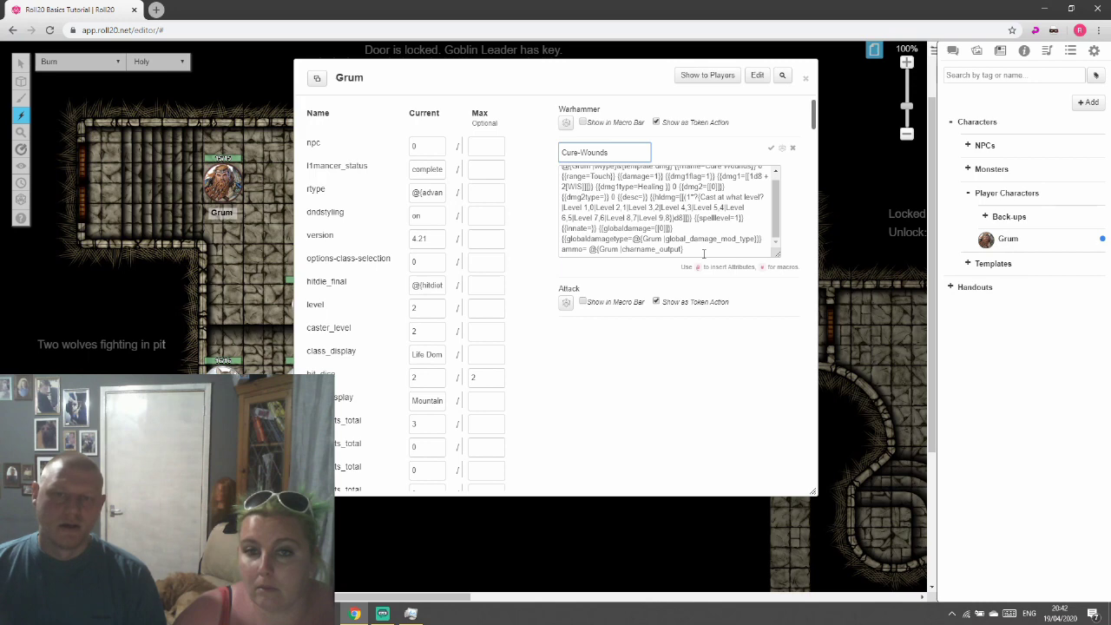
{"action": "key", "text": "Tab"}
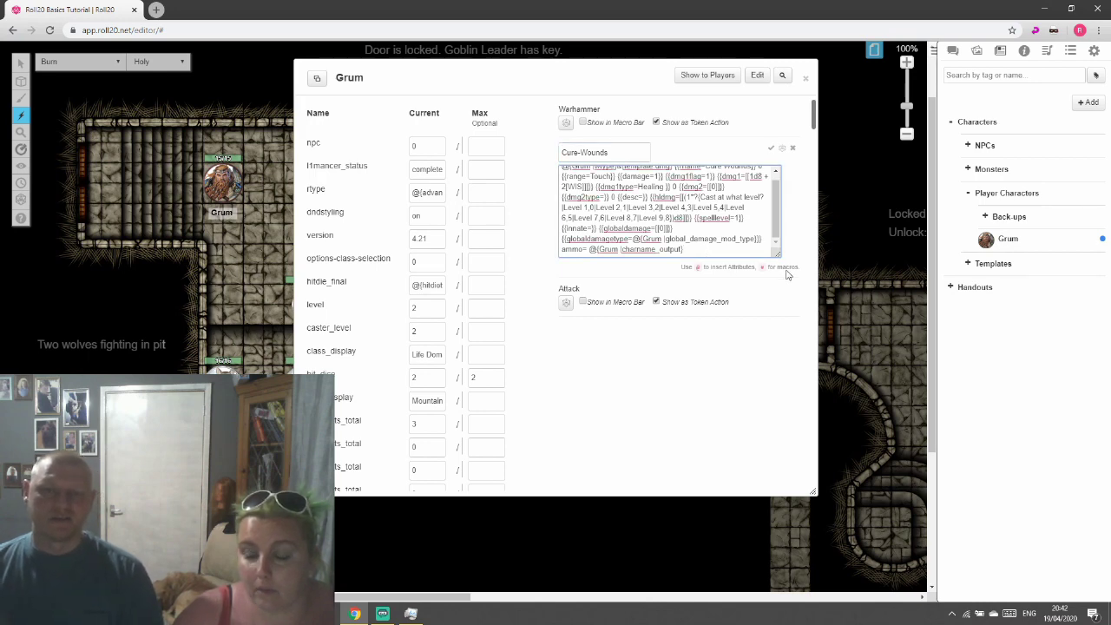
{"action": "key", "text": "Return"}
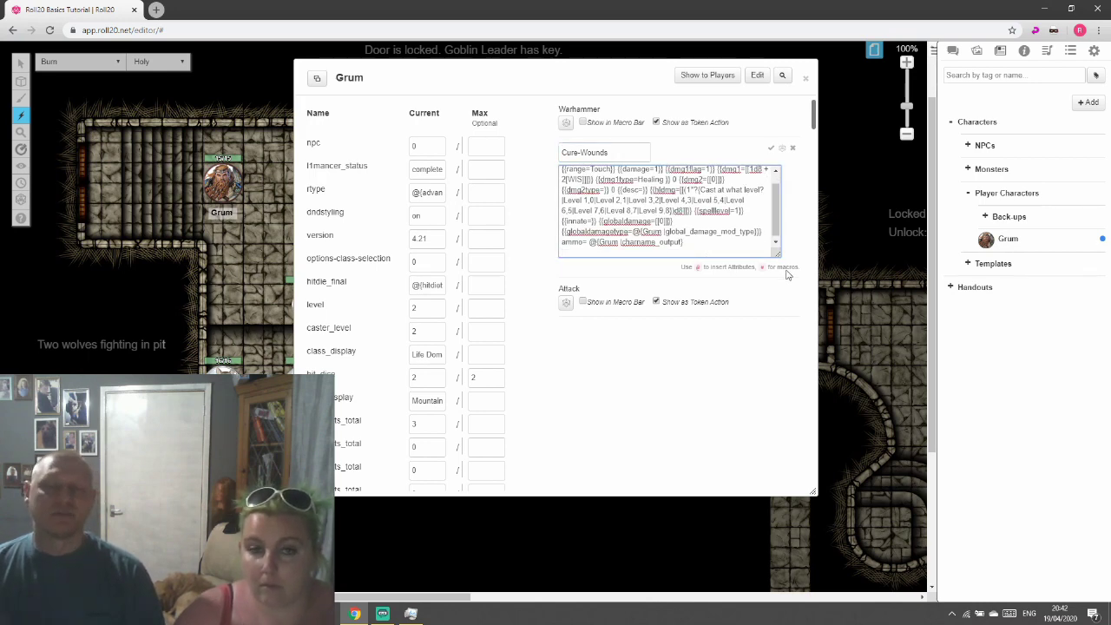
{"action": "key", "text": "Return"}
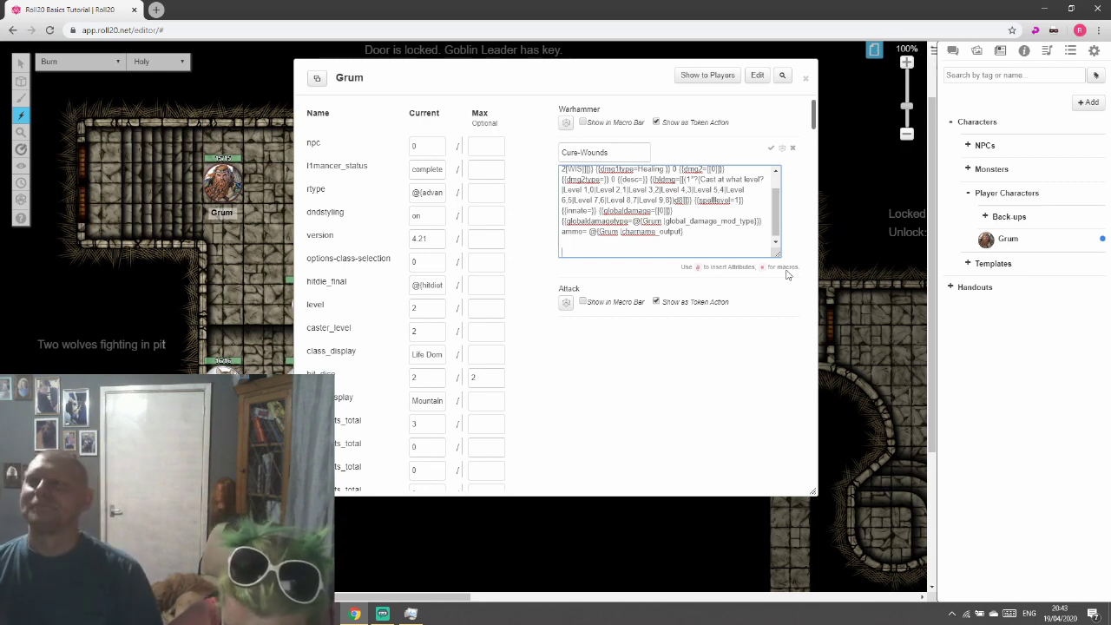
{"action": "type", "text": "#"}
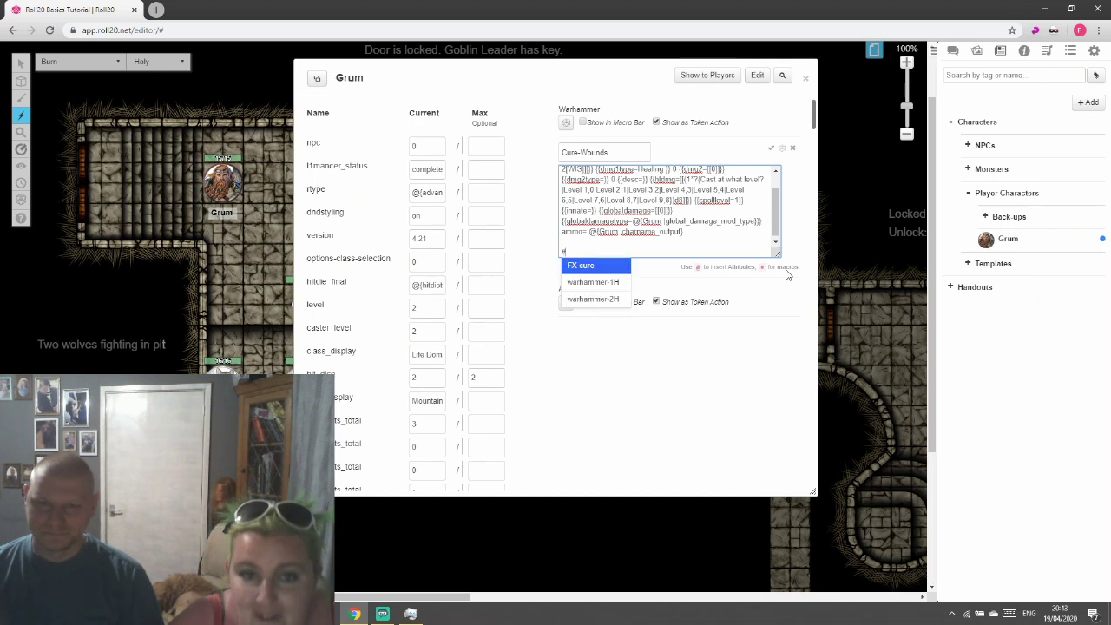
{"action": "left_click", "coordinate": [584, 269]}
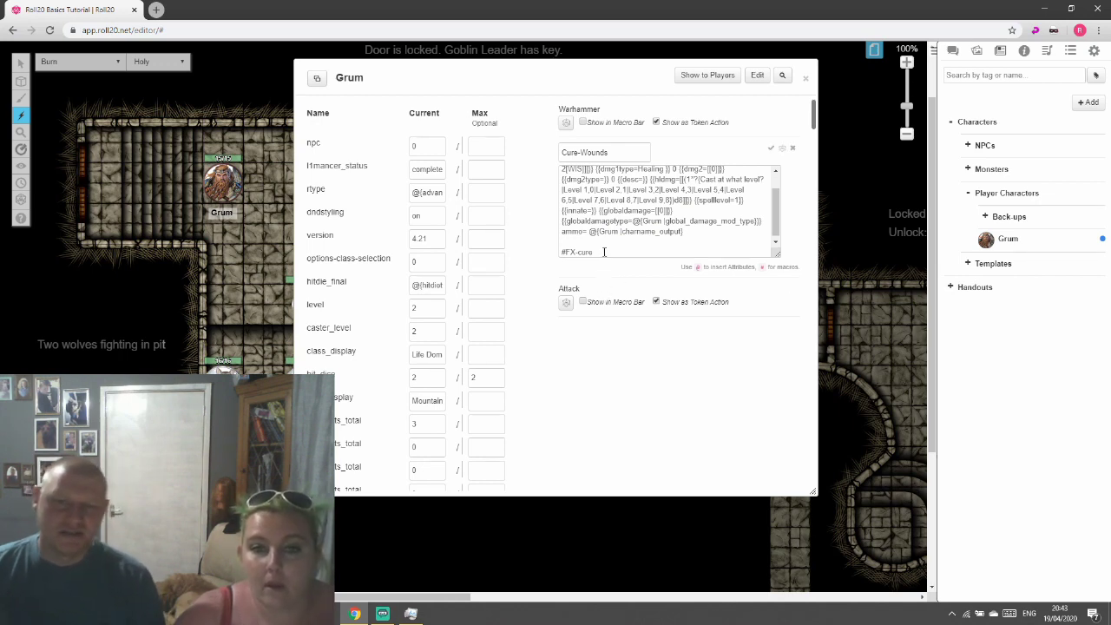
{"action": "left_click", "coordinate": [654, 255]}
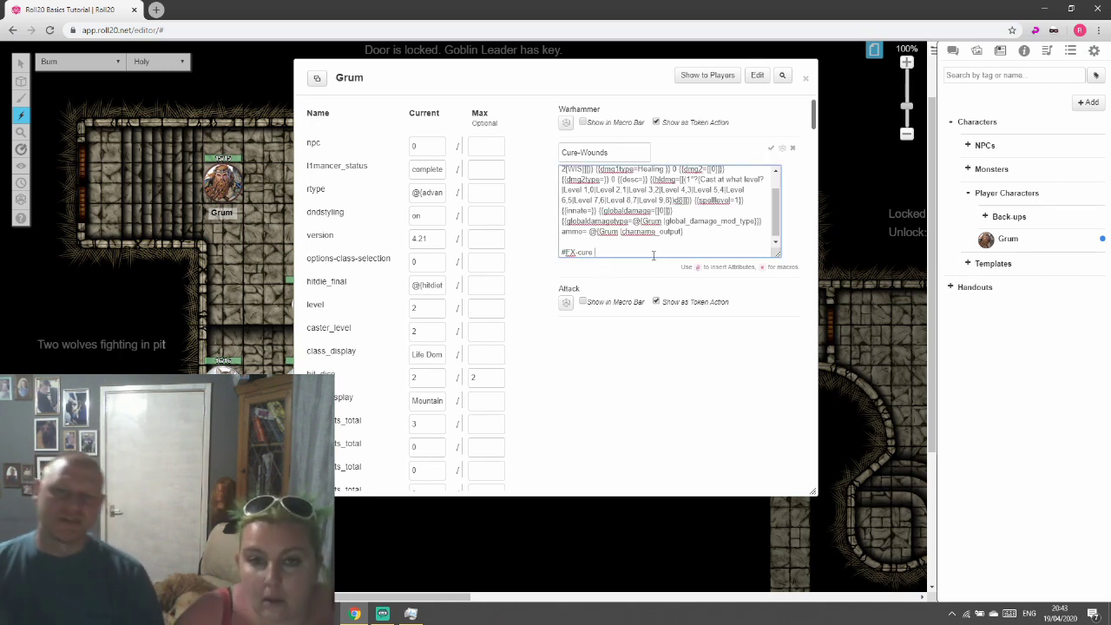
{"action": "key", "text": "BackSpace"}
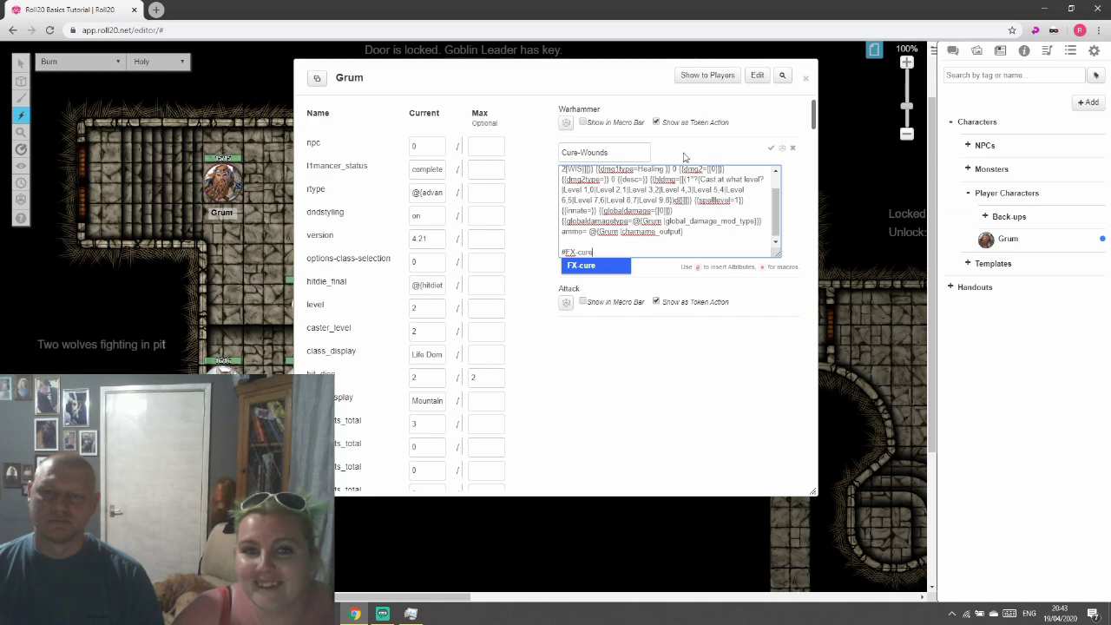
{"action": "left_click", "coordinate": [770, 151]}
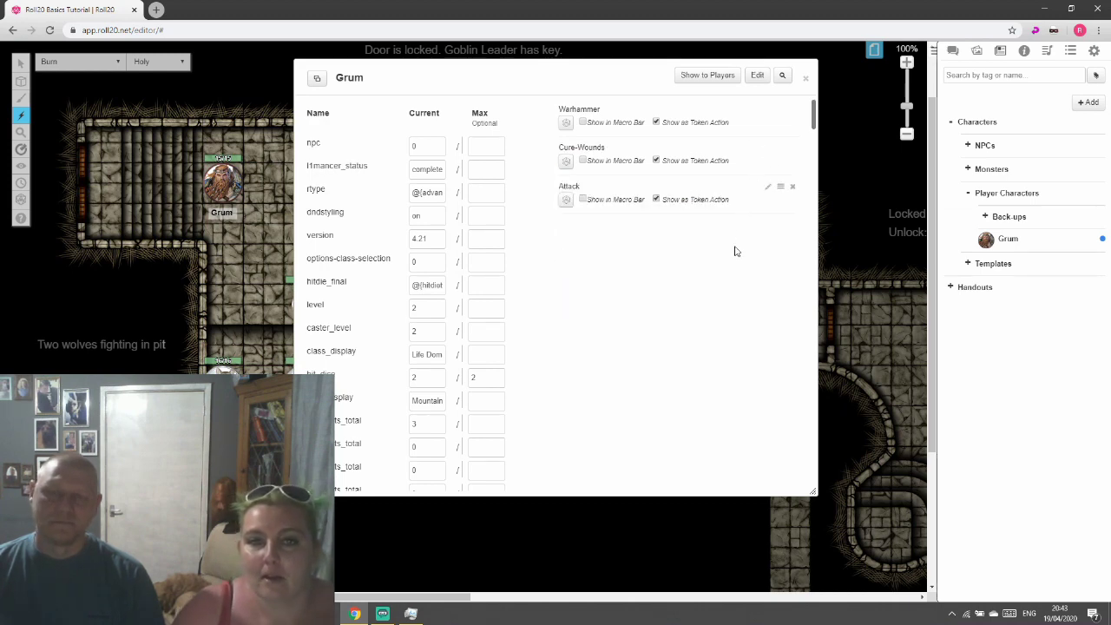
Collapse Grum's character window and select the Grum token on the map with the Select tool
{"action": "double_click", "coordinate": [601, 81]}
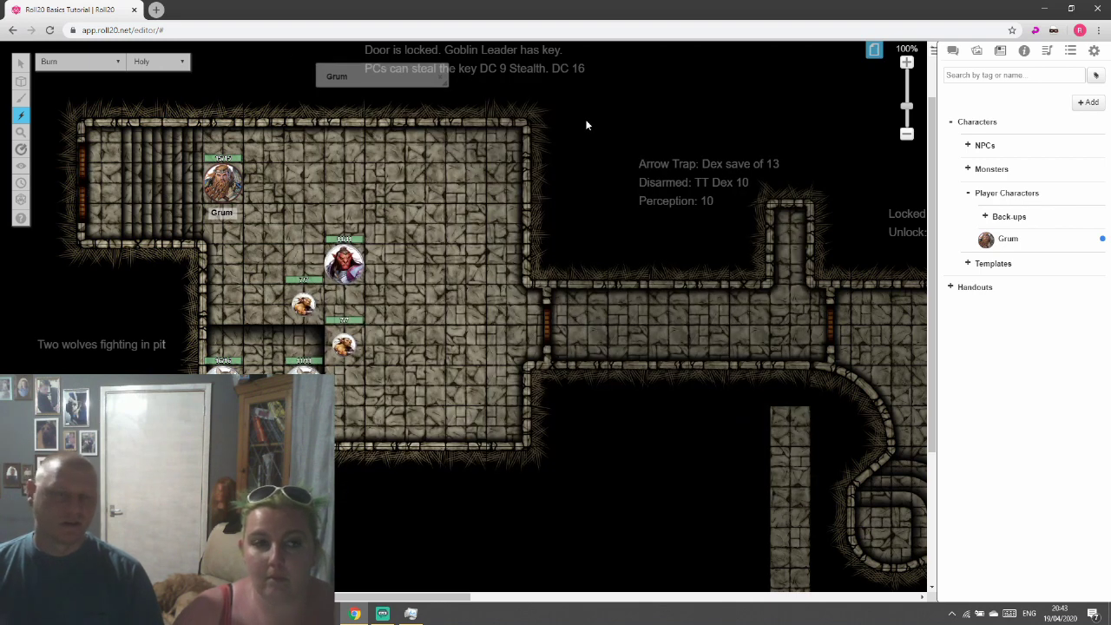
{"action": "left_click", "coordinate": [214, 185]}
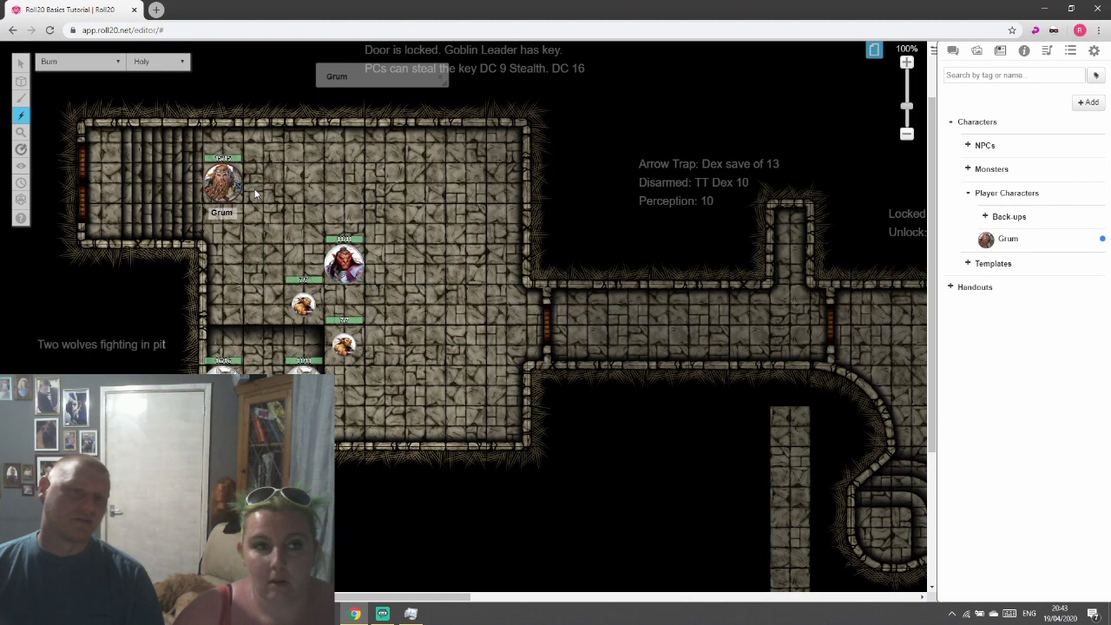
{"action": "left_click", "coordinate": [21, 62]}
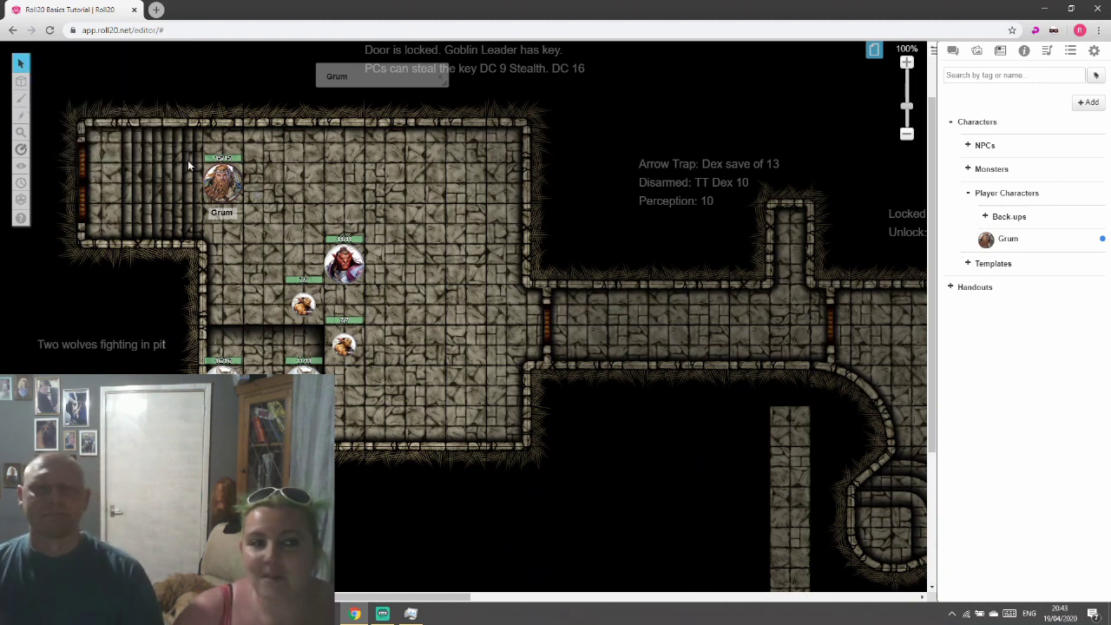
{"action": "left_click", "coordinate": [221, 187]}
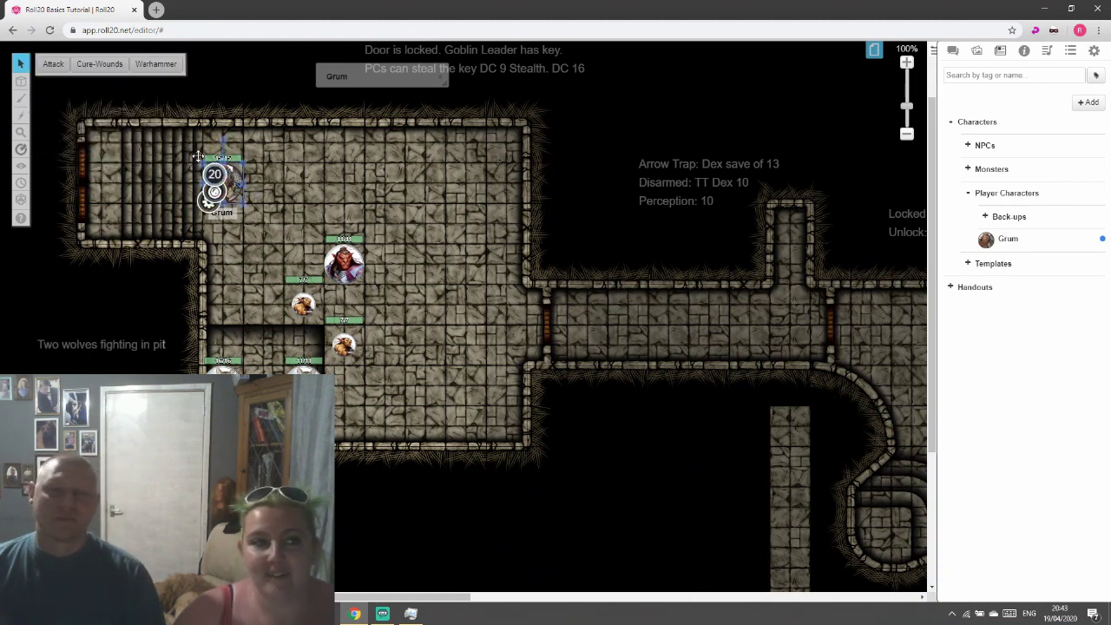
Run Grum's Cure-Wounds ability on the upper of the two small enemy tokens, cast at Level 1
{"action": "left_click", "coordinate": [118, 68]}
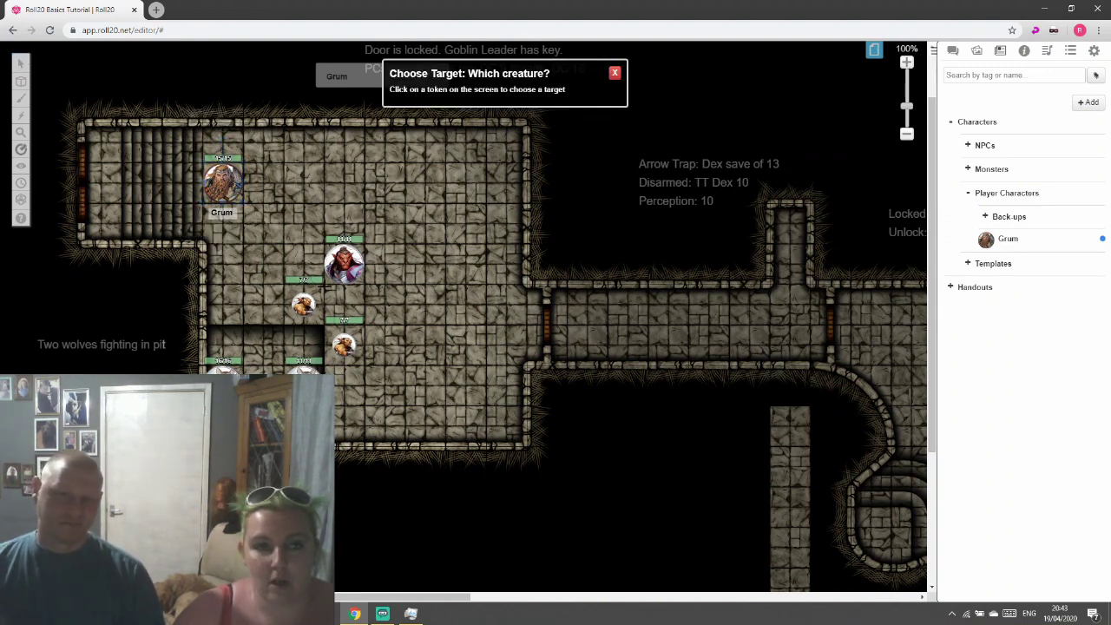
{"action": "left_click", "coordinate": [304, 308]}
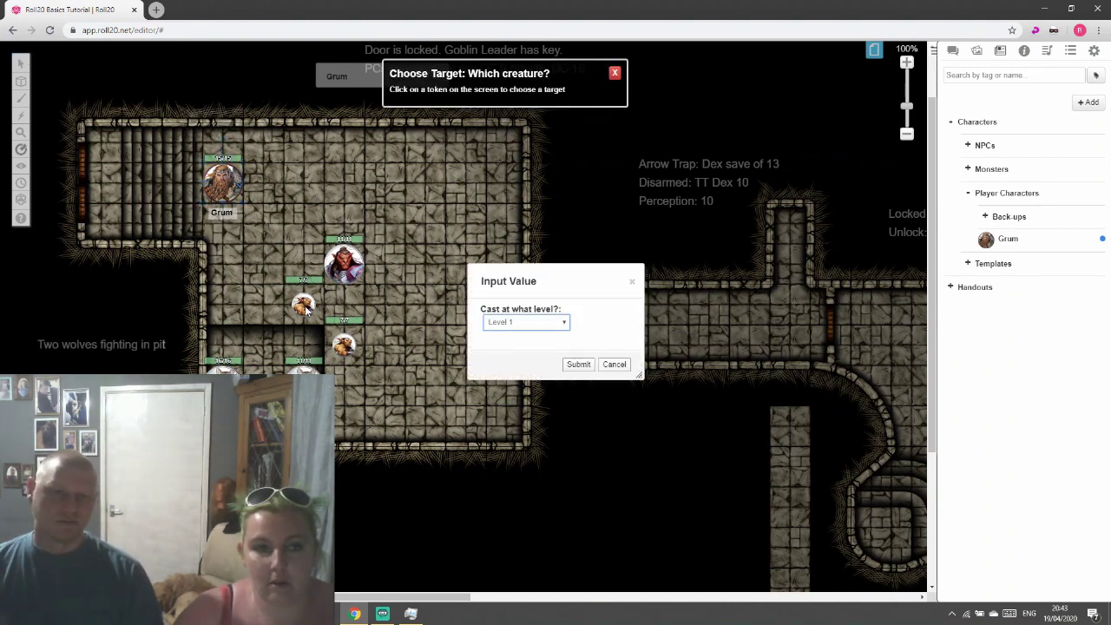
{"action": "left_click", "coordinate": [577, 364]}
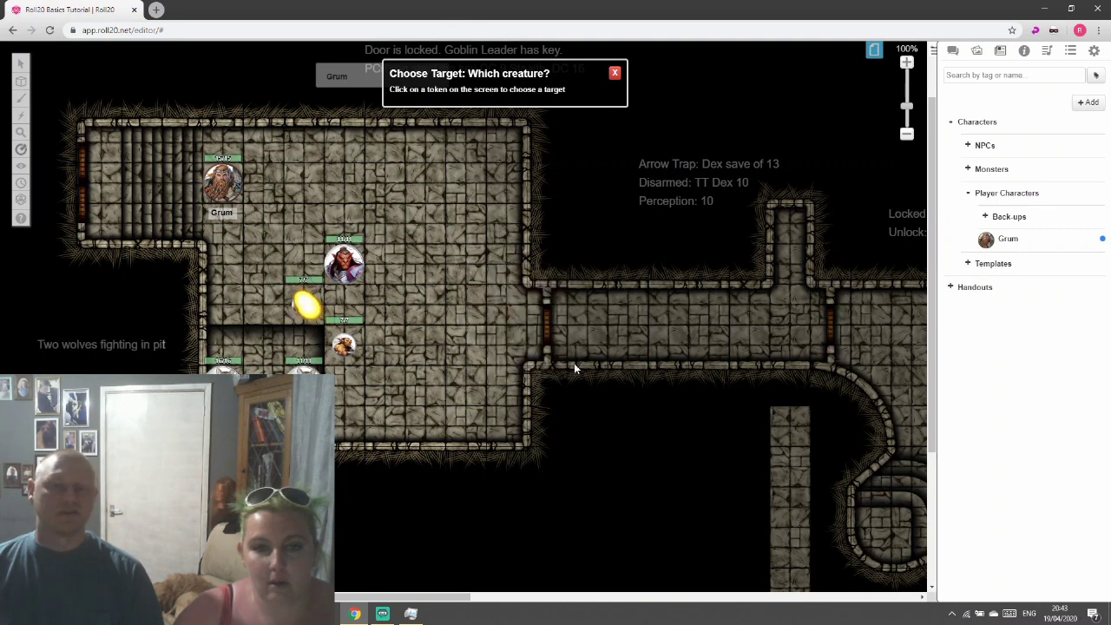
{"action": "left_click", "coordinate": [524, 302]}
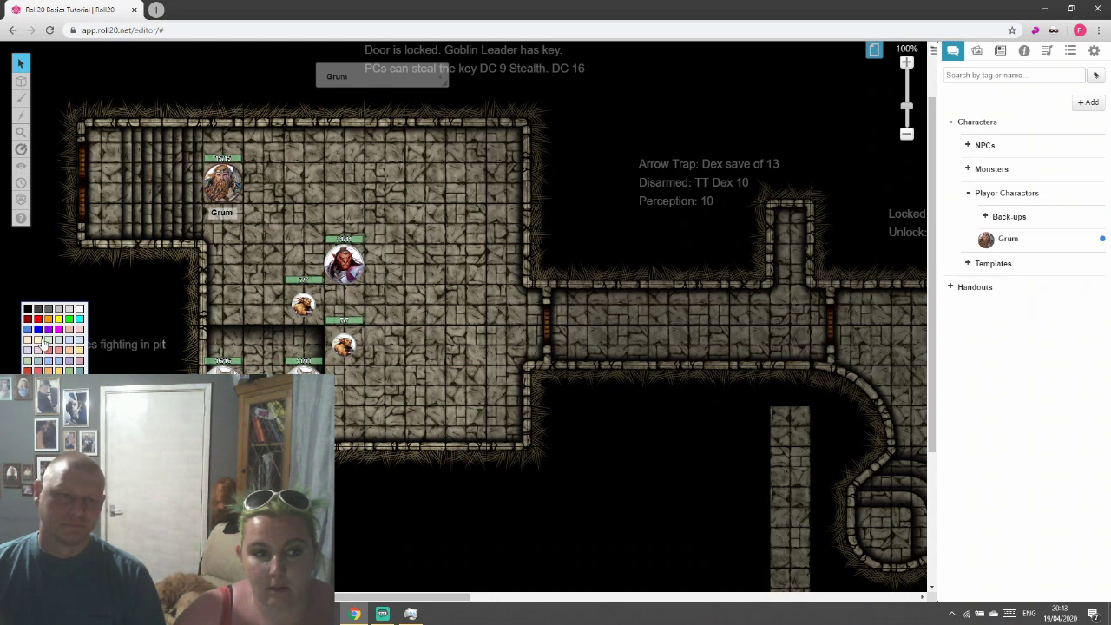
{"action": "key", "text": "Escape"}
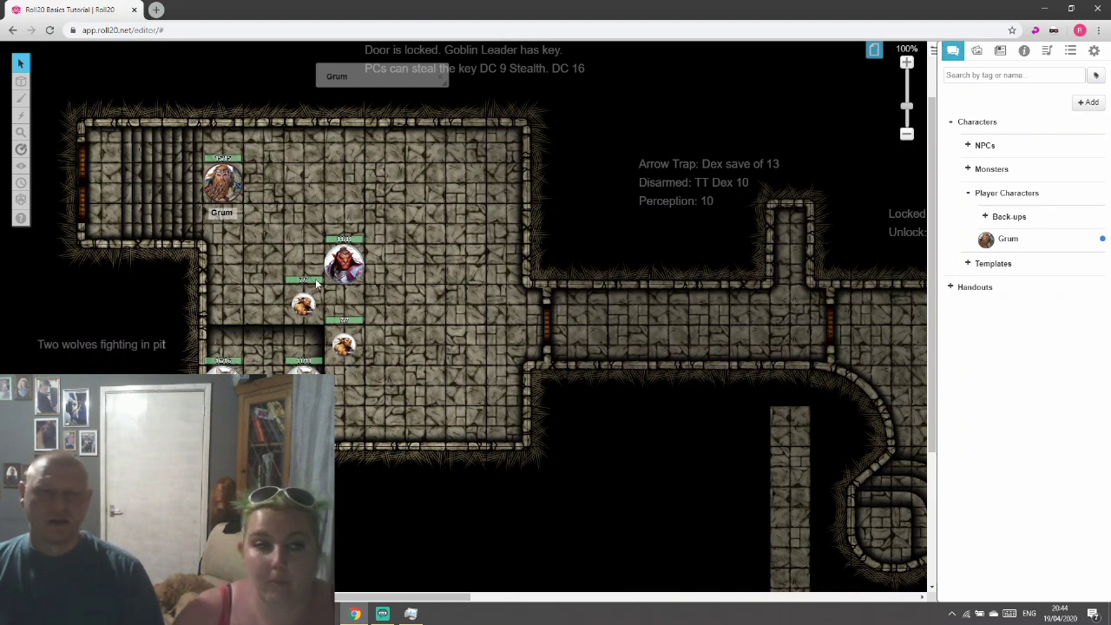
Reopen Grum's character window and roll the Sacred Flame cantrip from the spells page of the character sheet
{"action": "left_click", "coordinate": [215, 187]}
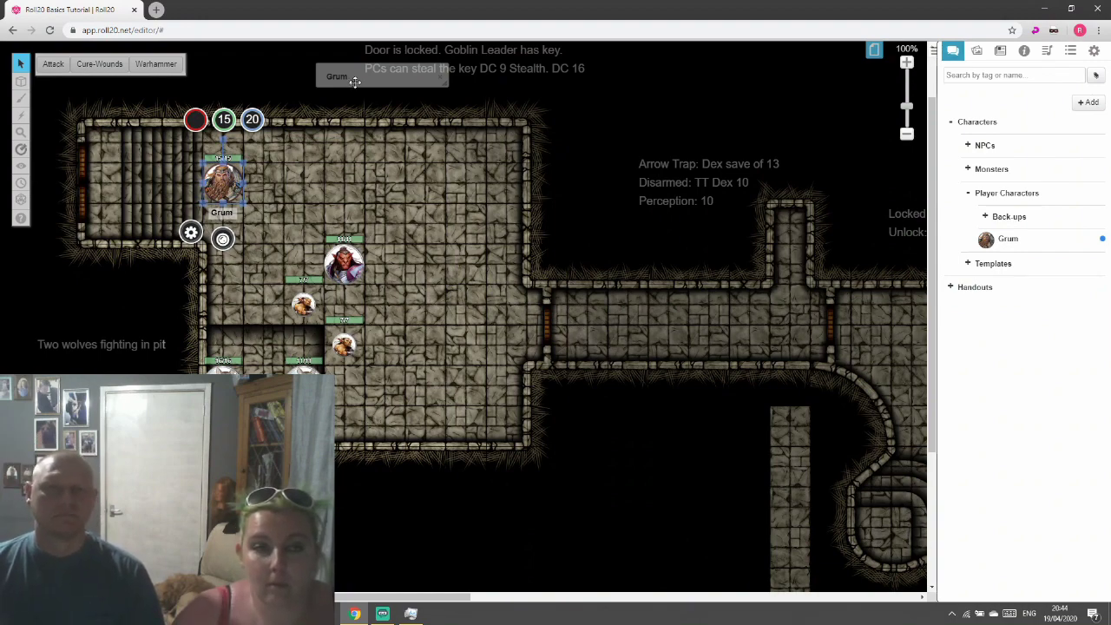
{"action": "double_click", "coordinate": [355, 81]}
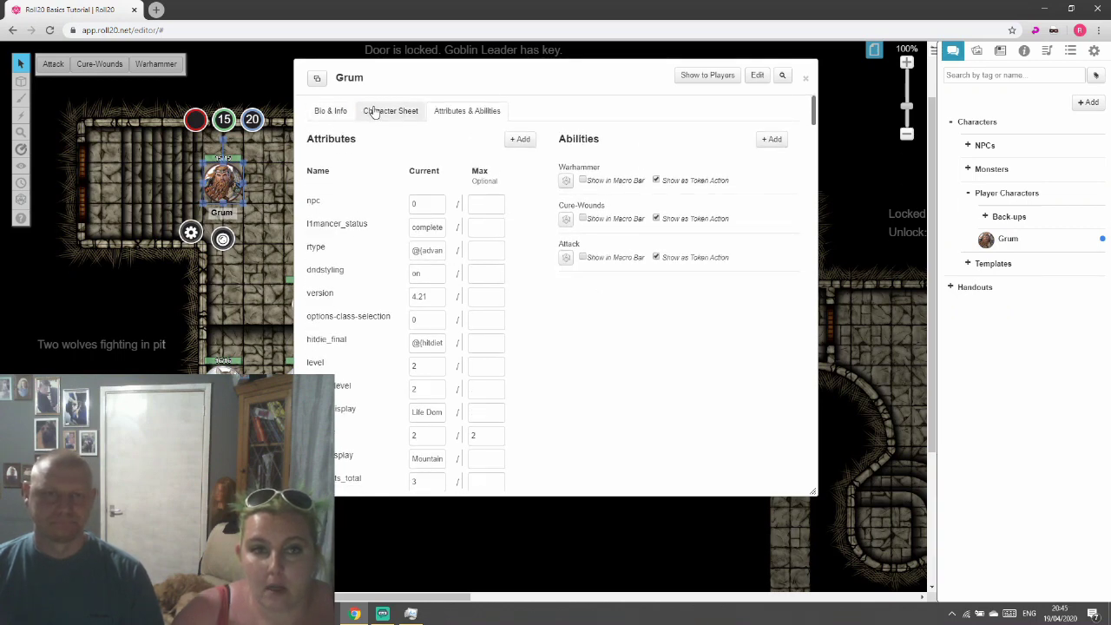
{"action": "left_click", "coordinate": [373, 112]}
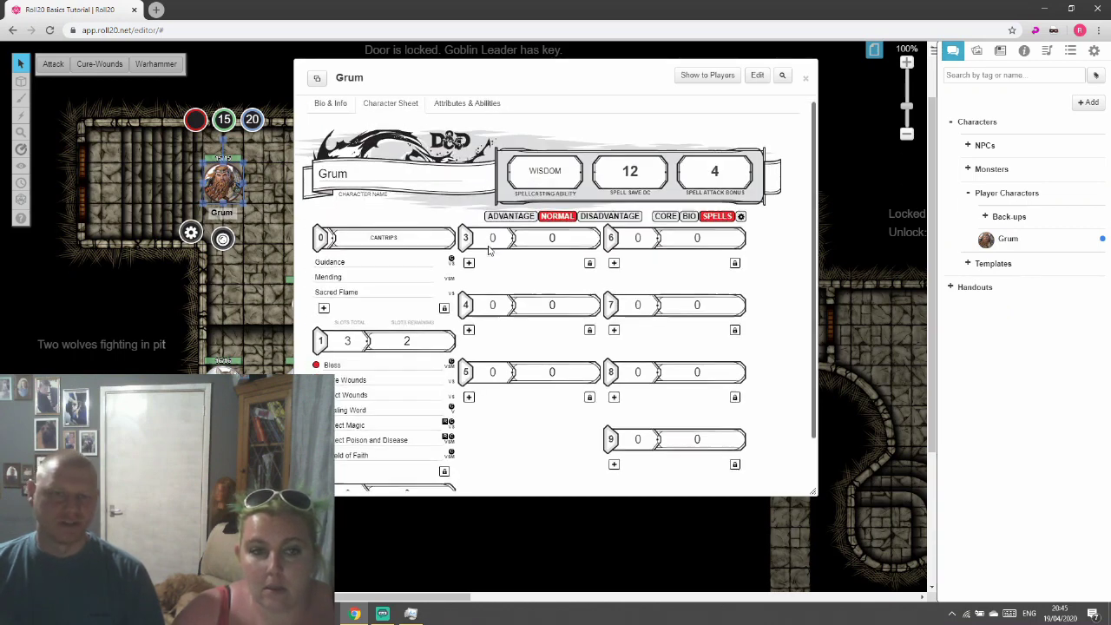
{"action": "scroll", "coordinate": [489, 249], "scroll_direction": "down", "scroll_amount": 1}
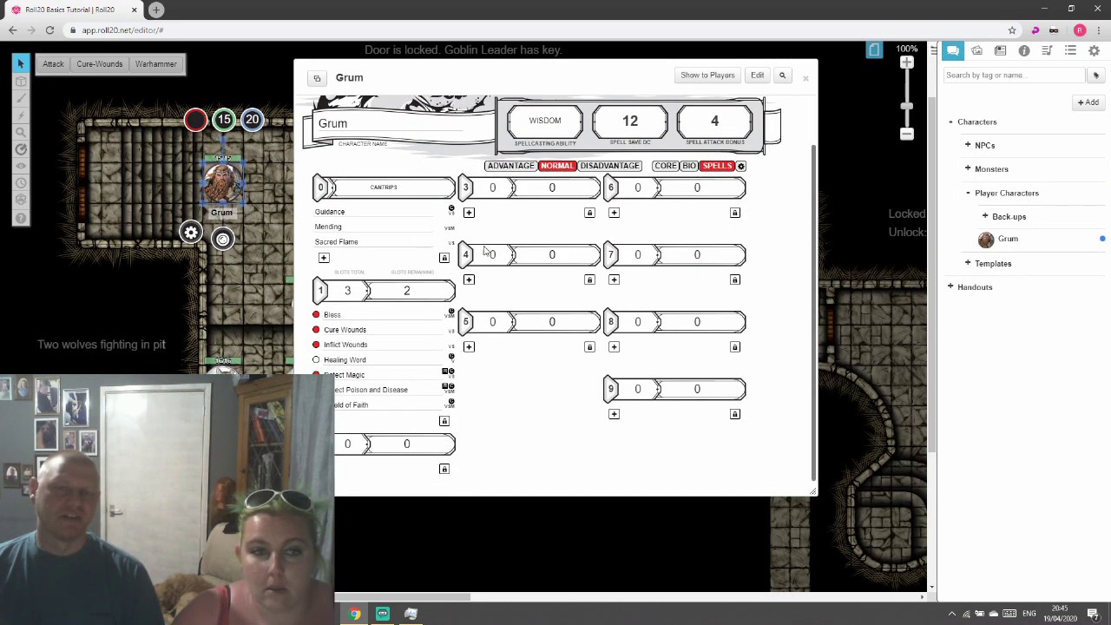
{"action": "left_click", "coordinate": [357, 244]}
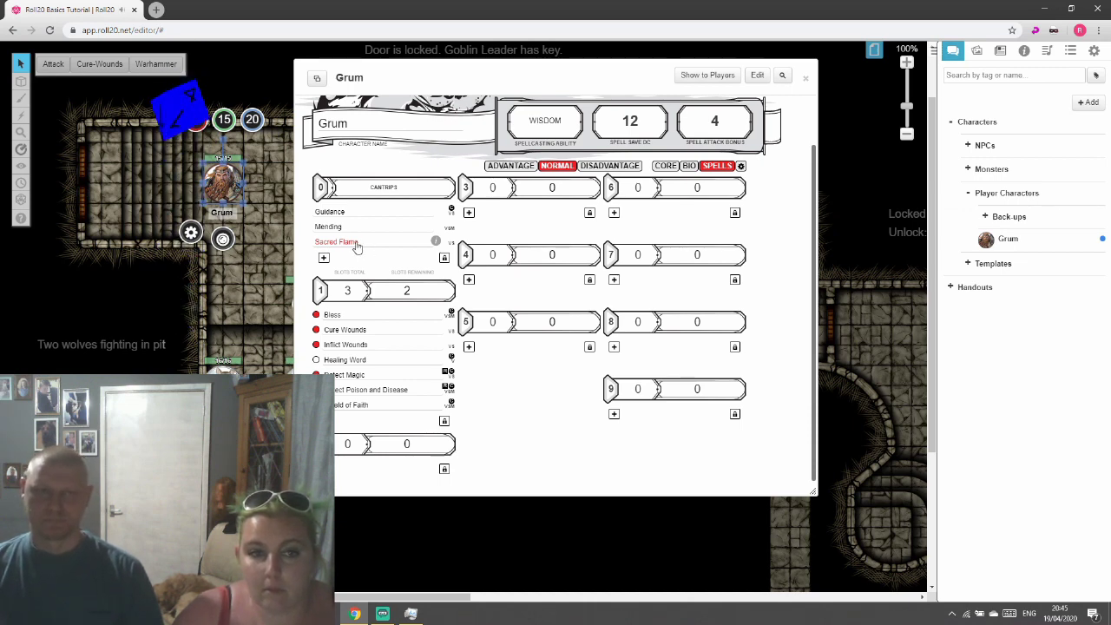
Recall the Sacred Flame roll command in the chat input and copy its whole text
{"action": "left_click", "coordinate": [955, 52]}
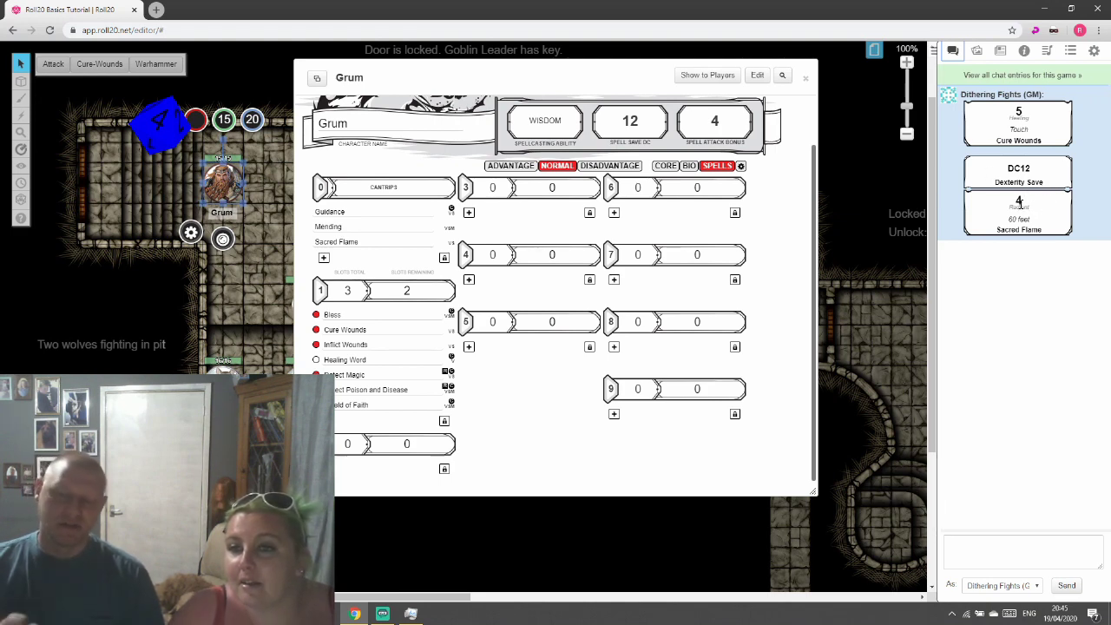
{"action": "left_click", "coordinate": [1018, 545]}
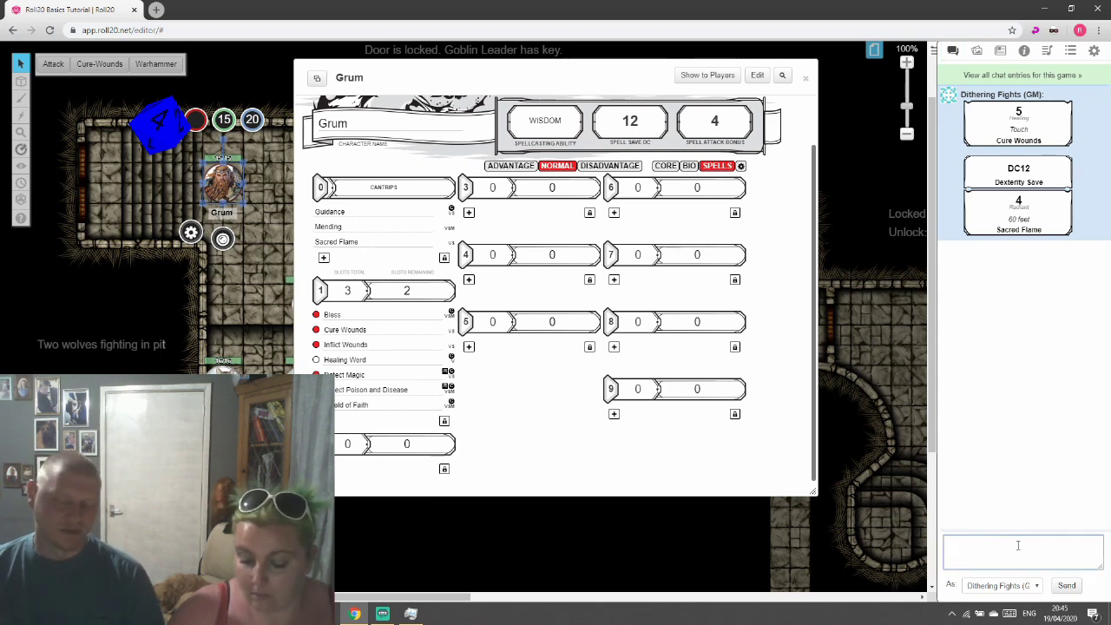
{"action": "type", "text": "%{-LcvxBDFkDctsYAHraRB|repeating_attack_-LcvzuQvgMwe7RodSrH3_attack}"}
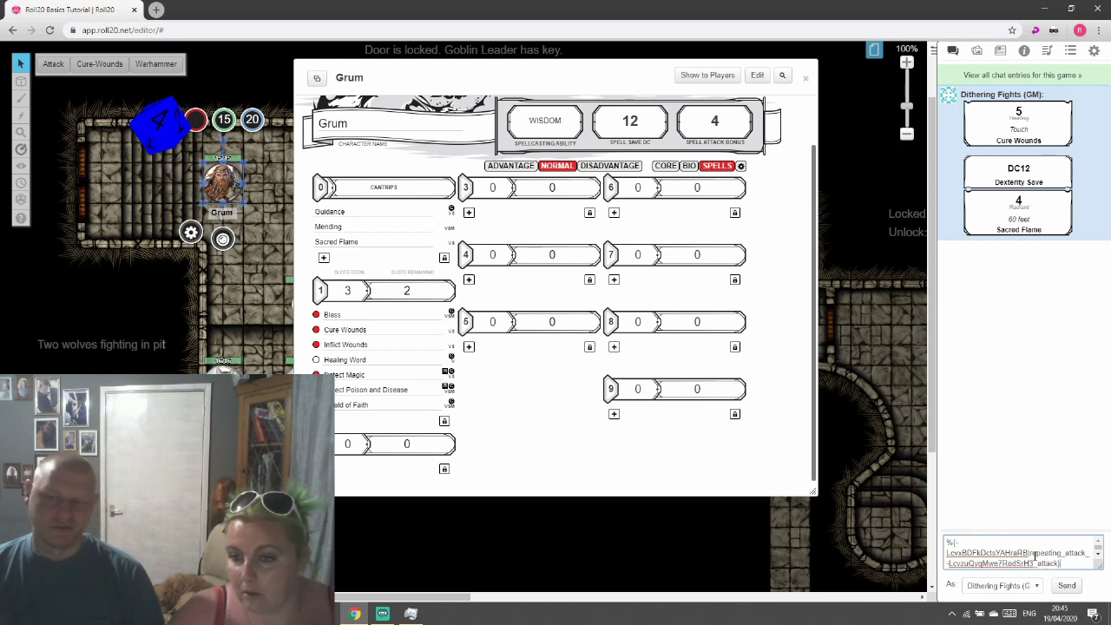
{"action": "scroll", "coordinate": [1035, 553], "scroll_direction": "down", "scroll_amount": 1}
{"action": "scroll", "coordinate": [1035, 554], "scroll_direction": "up", "scroll_amount": 1}
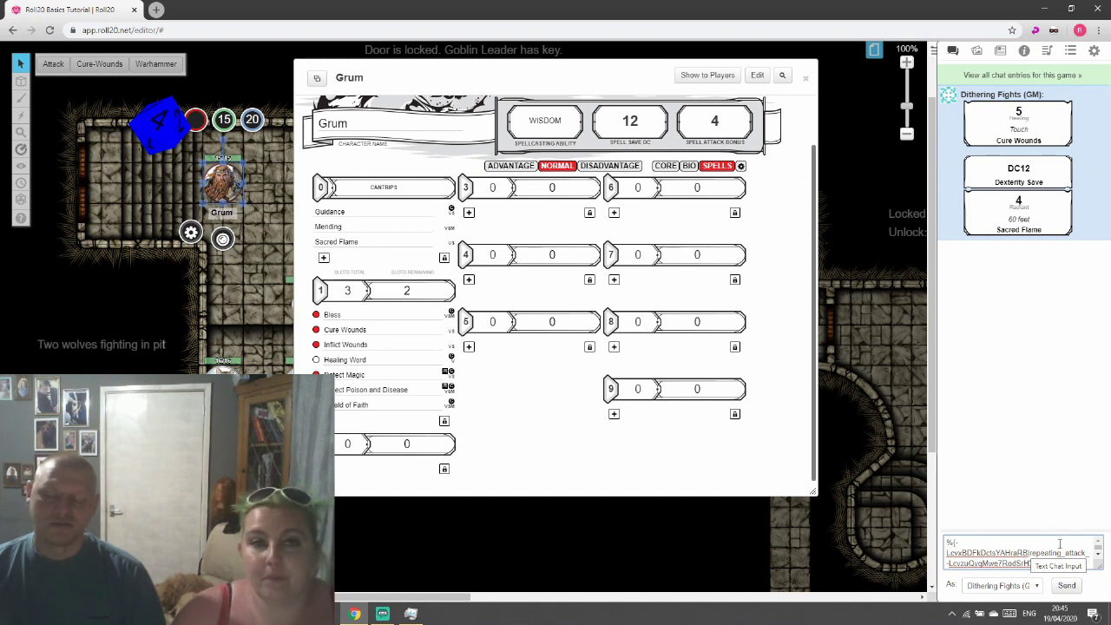
{"action": "left_click_drag", "start_coordinate": [1075, 559], "coordinate": [943, 543]}
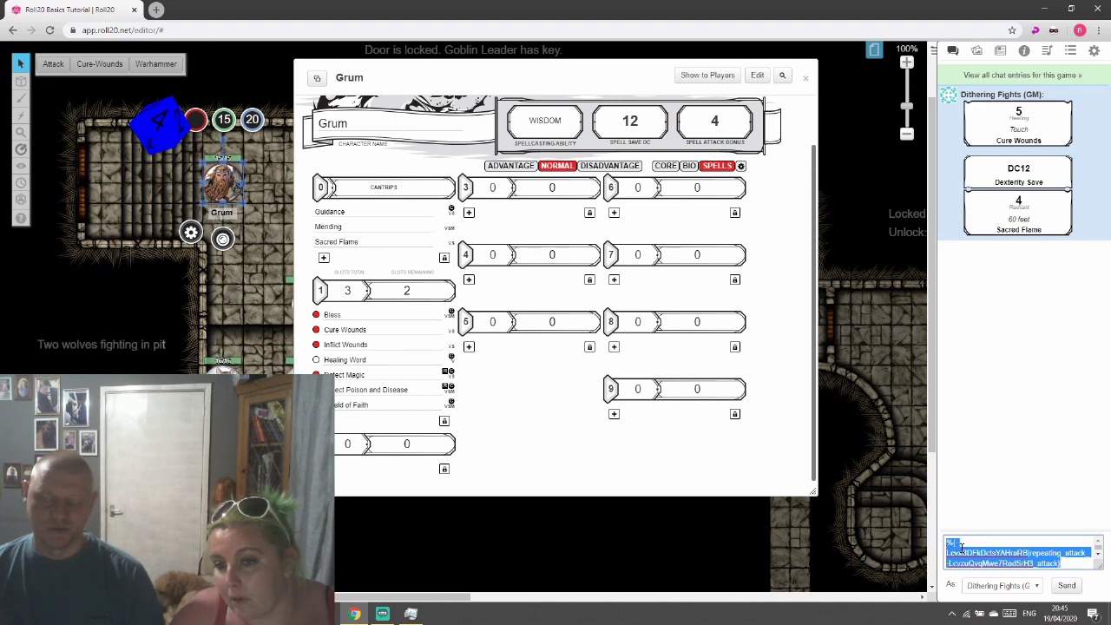
{"action": "right_click", "coordinate": [961, 544]}
{"action": "left_click", "coordinate": [907, 414]}
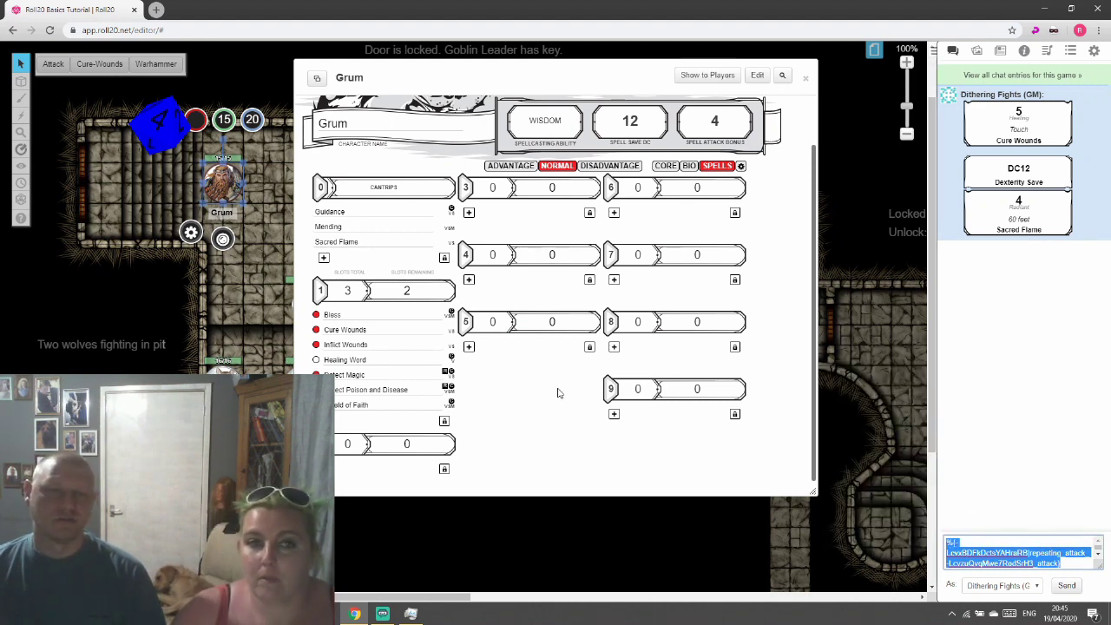
Add a new ability to Grum's abilities and name it "Sacred-Flame"
{"action": "scroll", "coordinate": [562, 337], "scroll_direction": "up", "scroll_amount": 3}
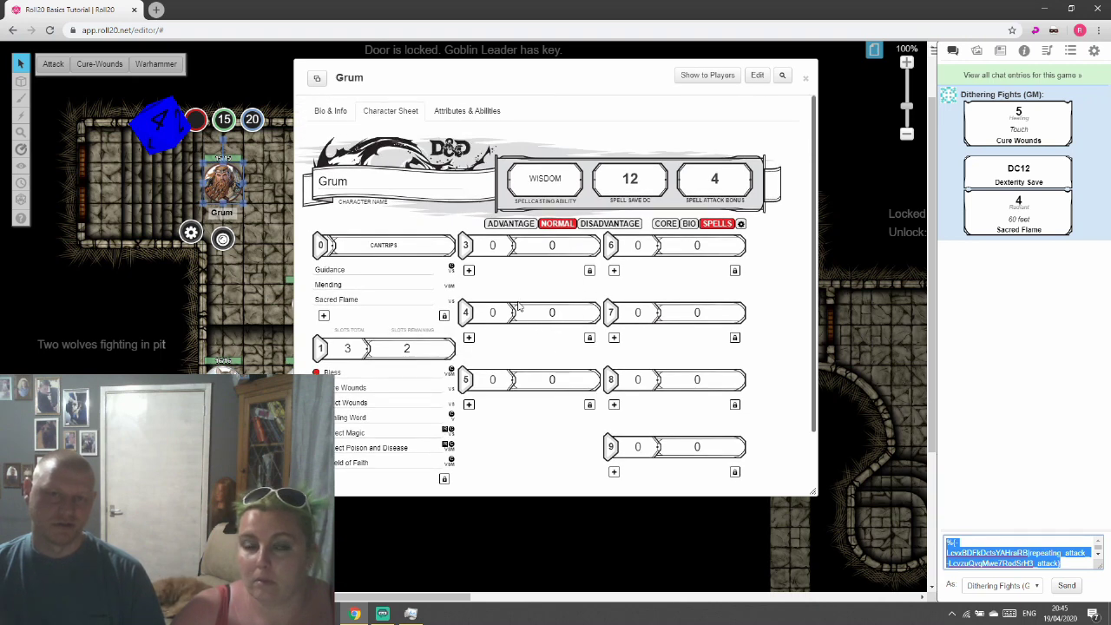
{"action": "left_click", "coordinate": [476, 115]}
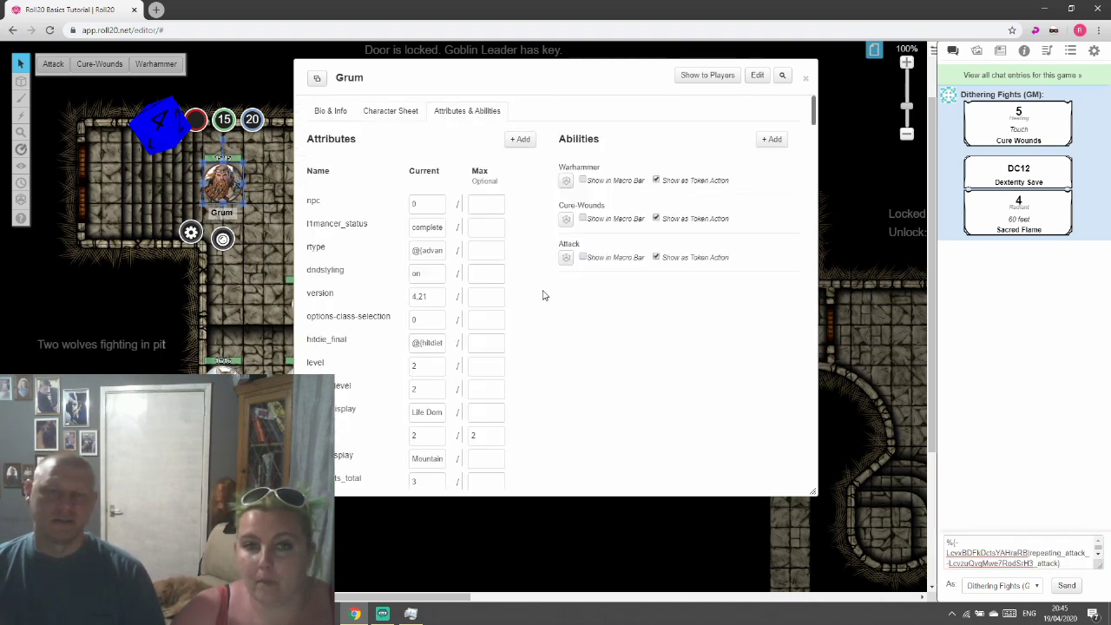
{"action": "left_click", "coordinate": [762, 142]}
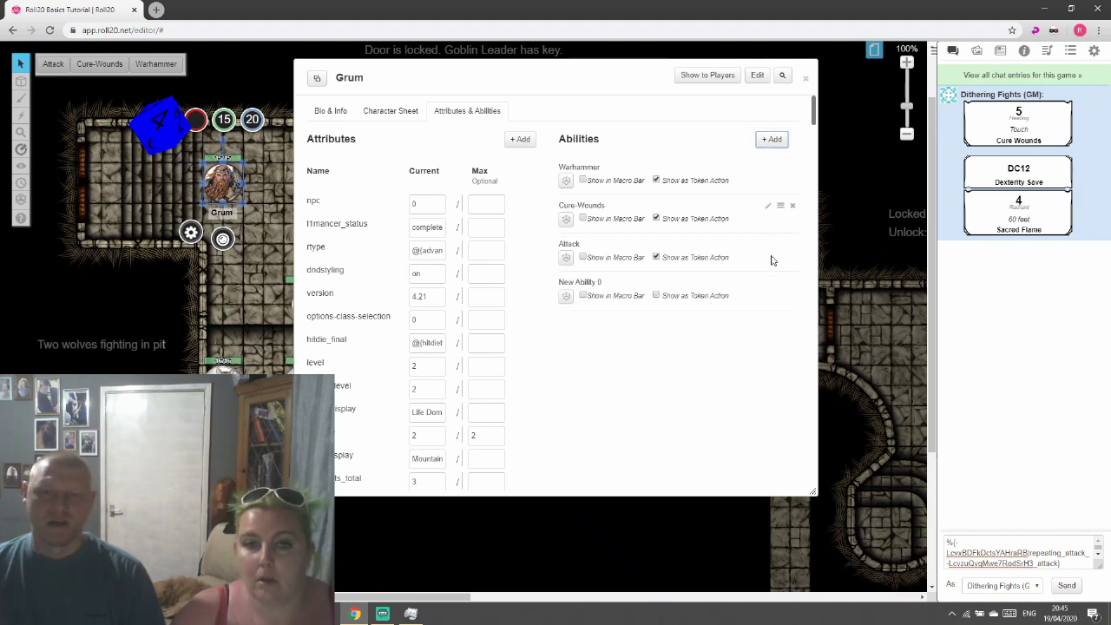
{"action": "mouse_move", "coordinate": [659, 296]}
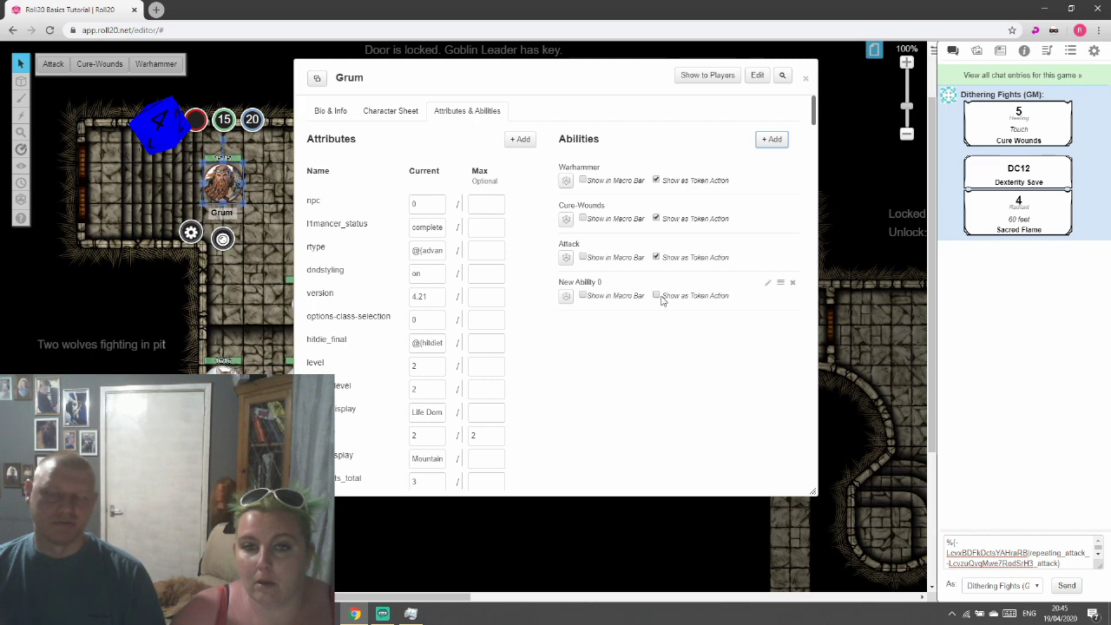
{"action": "left_click", "coordinate": [767, 285]}
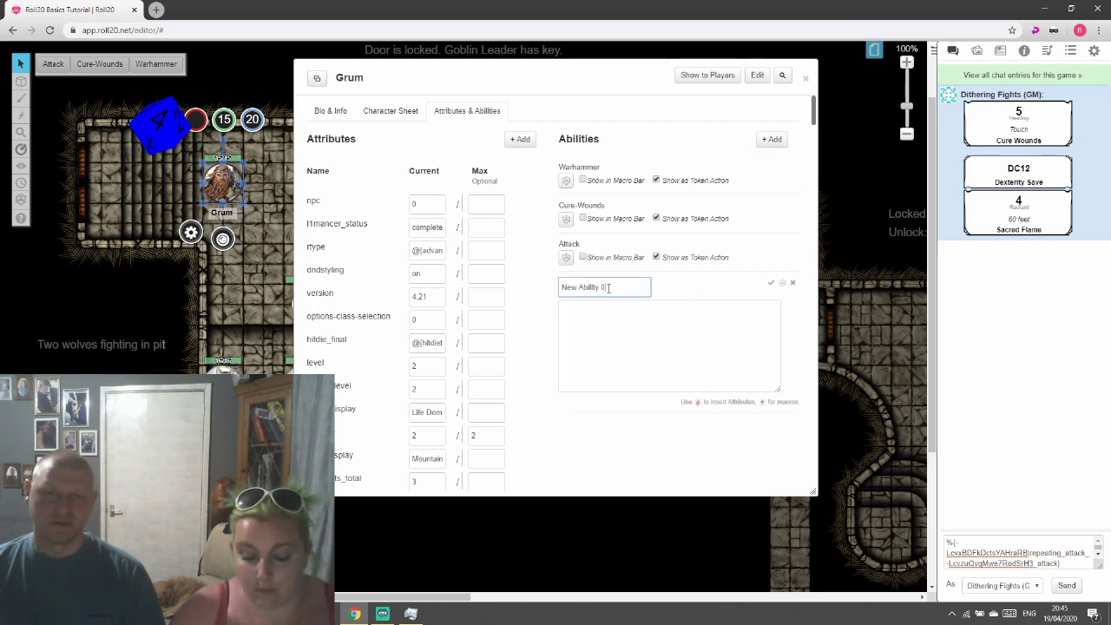
{"action": "key", "text": "BackSpace"}
{"action": "key", "text": "BackSpace"}
{"action": "key", "text": "BackSpace"}
{"action": "key", "text": "BackSpace"}
{"action": "key", "text": "BackSpace"}
{"action": "key", "text": "BackSpace"}
{"action": "key", "text": "BackSpace"}
{"action": "key", "text": "BackSpace"}
{"action": "key", "text": "BackSpace"}
{"action": "key", "text": "BackSpace"}
{"action": "key", "text": "BackSpace"}
{"action": "key", "text": "BackSpace"}
{"action": "key", "text": "BackSpace"}
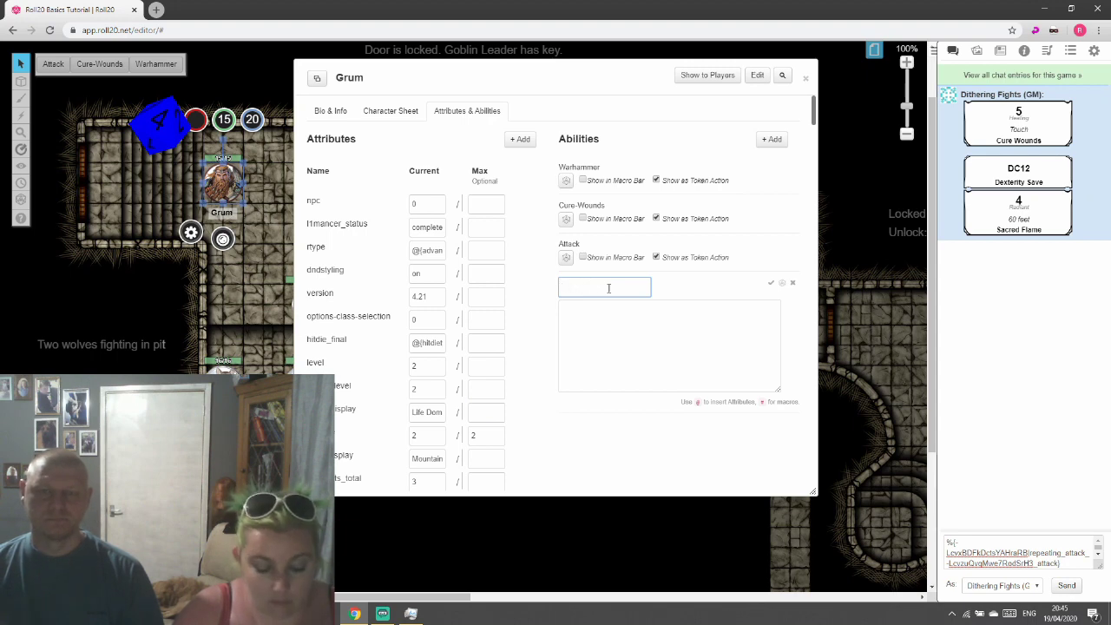
{"action": "type", "text": "Sacred-Flame"}
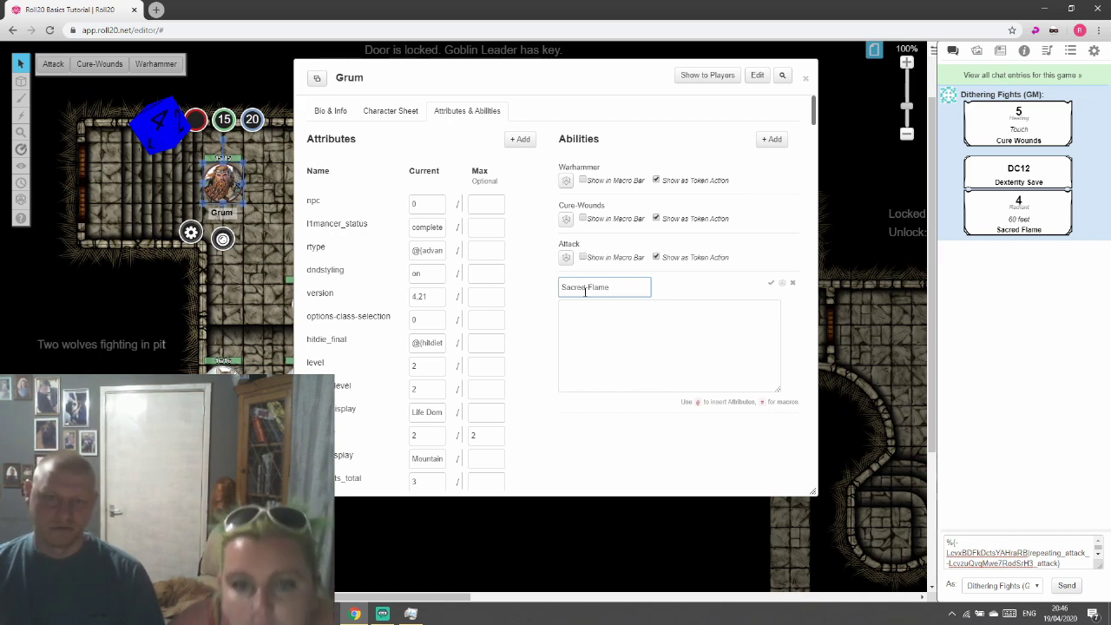
Paste the copied roll command into the Sacred-Flame ability's text, and test the ability before saving it
{"action": "left_click", "coordinate": [563, 308]}
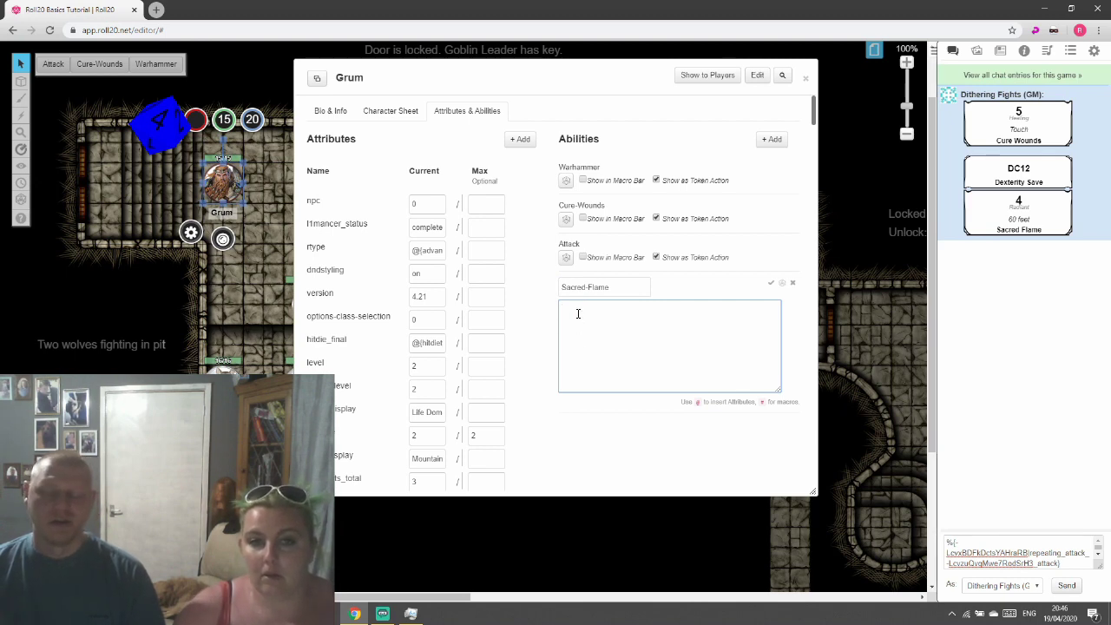
{"action": "right_click", "coordinate": [578, 313]}
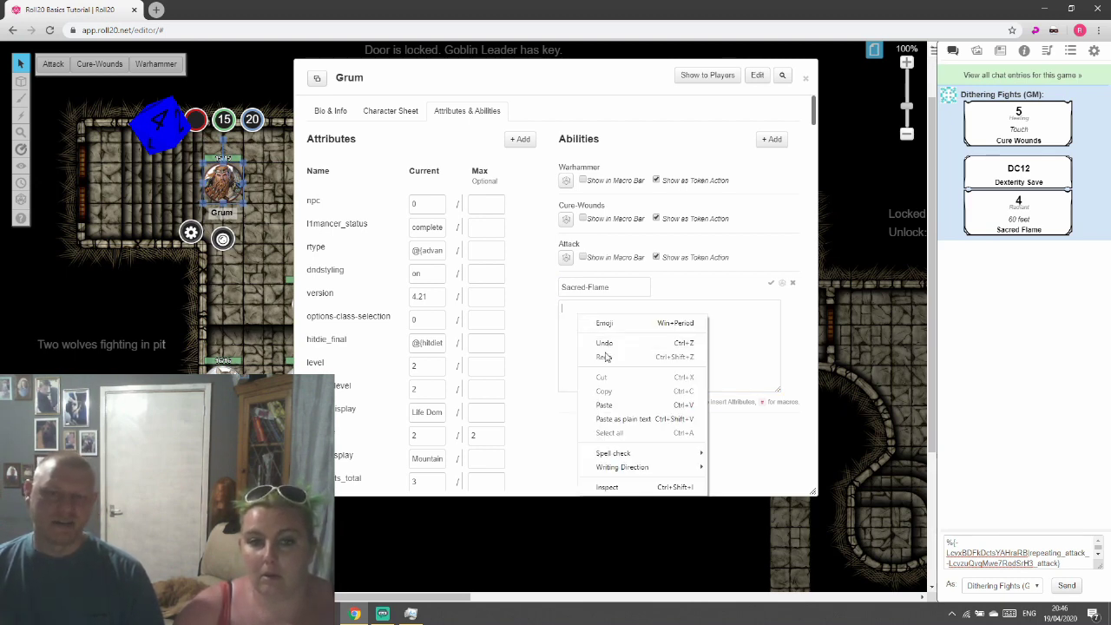
{"action": "left_click", "coordinate": [609, 419]}
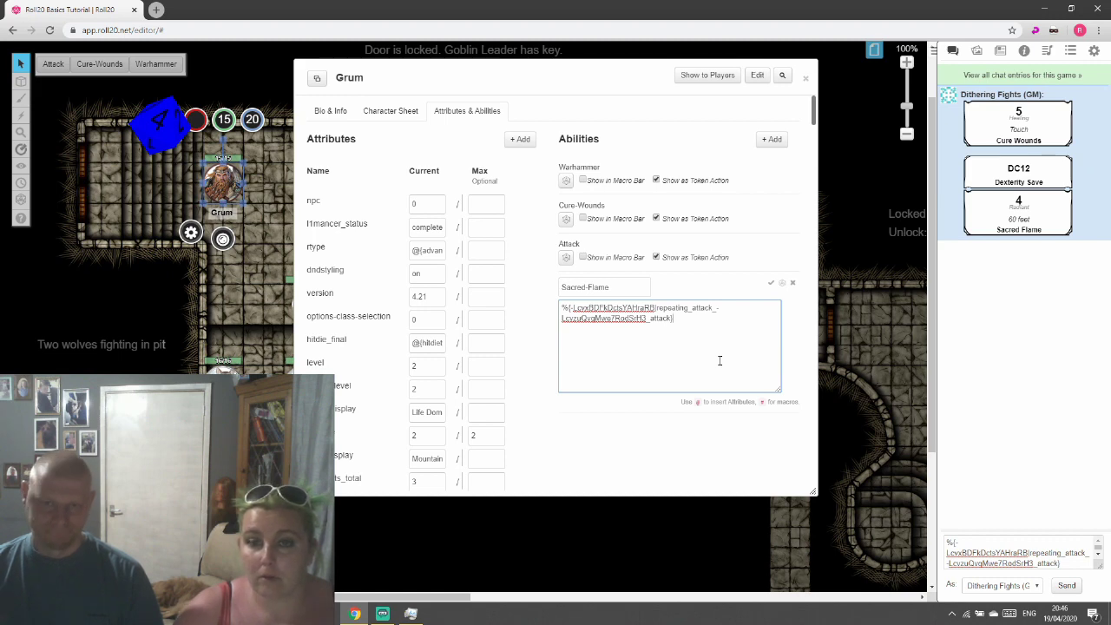
{"action": "left_click", "coordinate": [782, 285]}
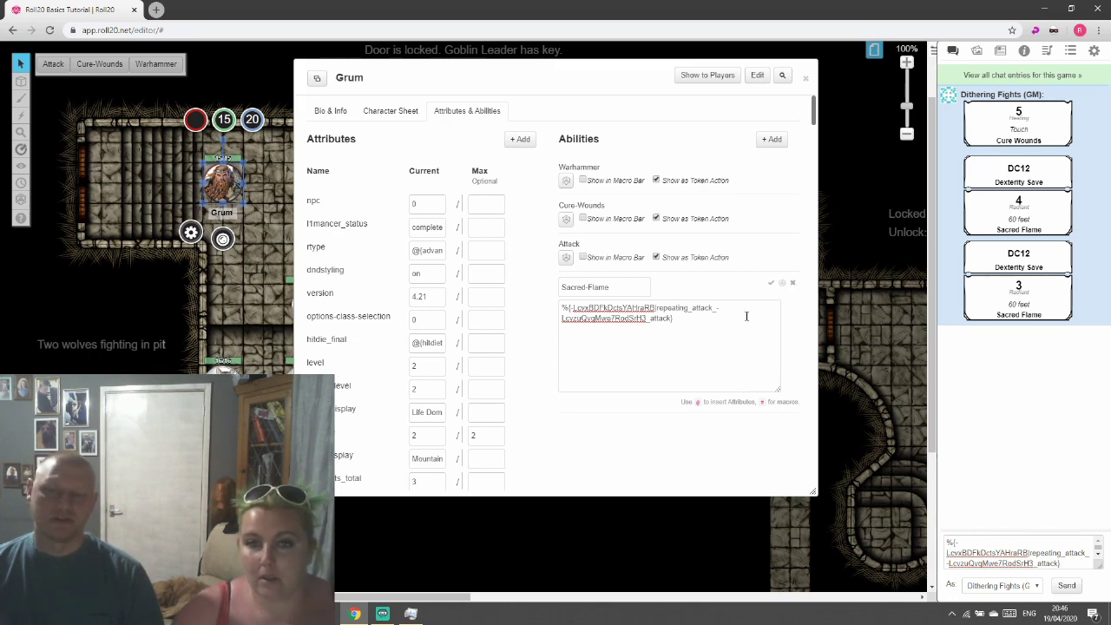
{"action": "left_click", "coordinate": [772, 287]}
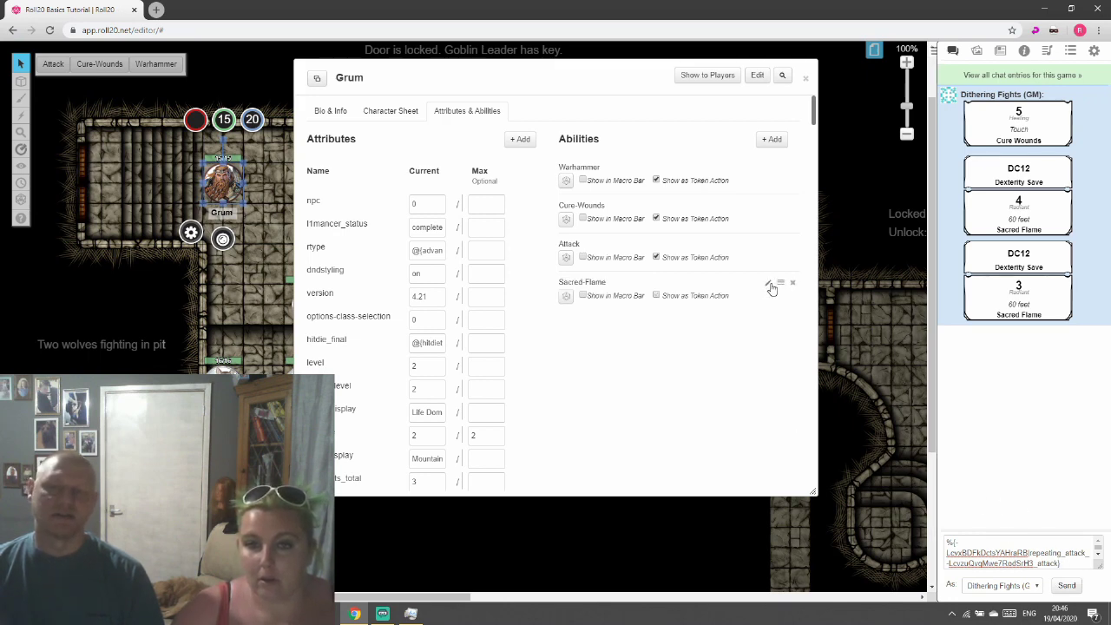
Collapse Grum's character window to play a Holy Beam effect from the Grum token to the large enemy token, then expand the window again
{"action": "double_click", "coordinate": [590, 86]}
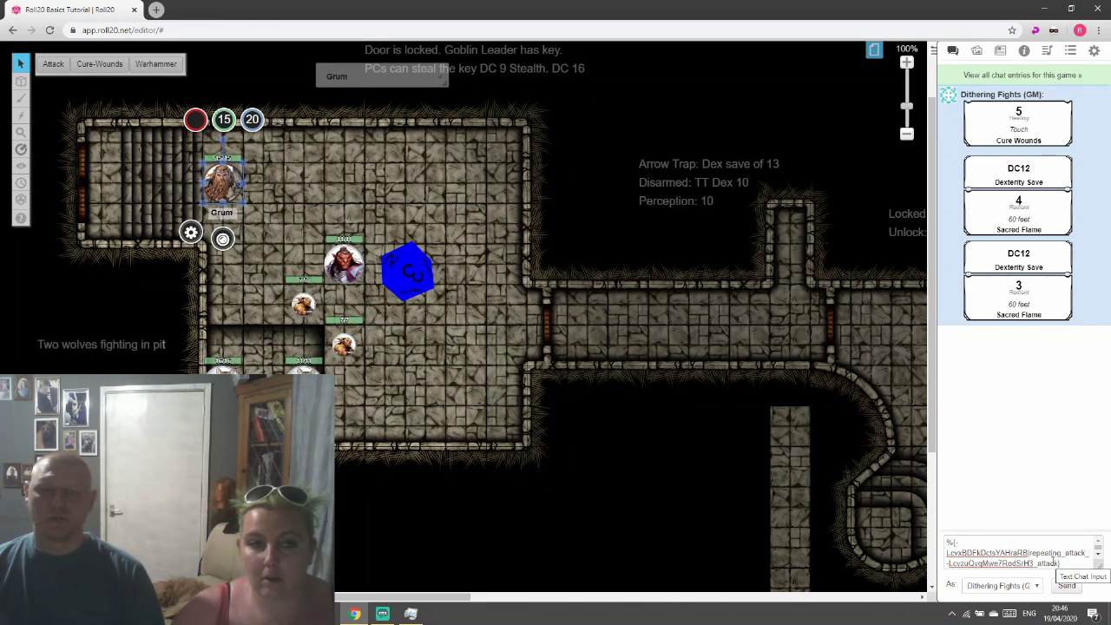
{"action": "left_click", "coordinate": [425, 284]}
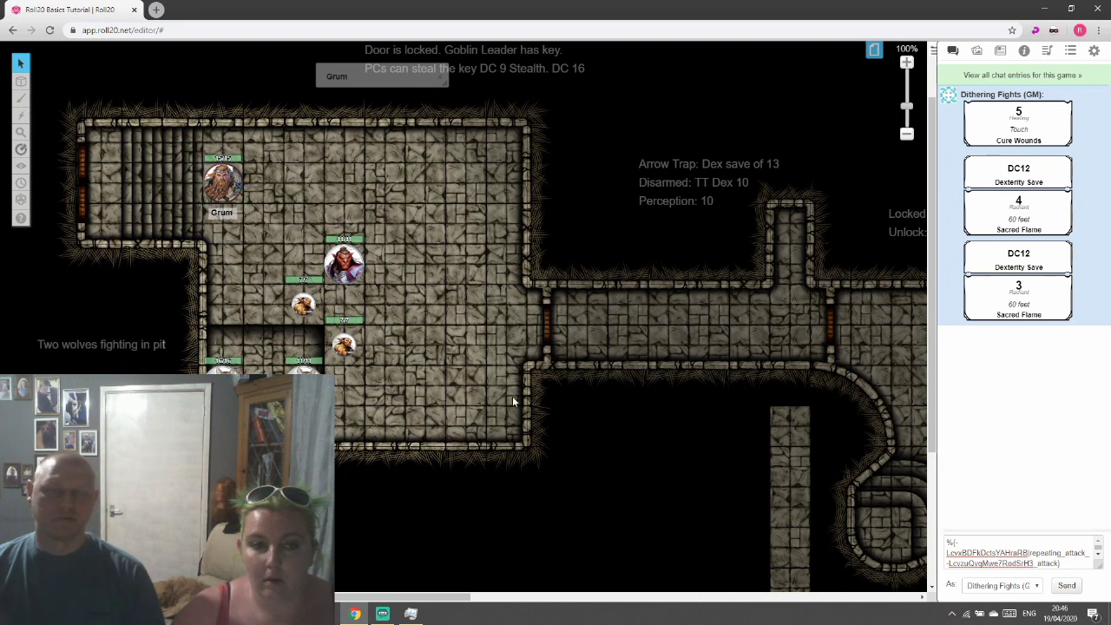
{"action": "left_click", "coordinate": [20, 115]}
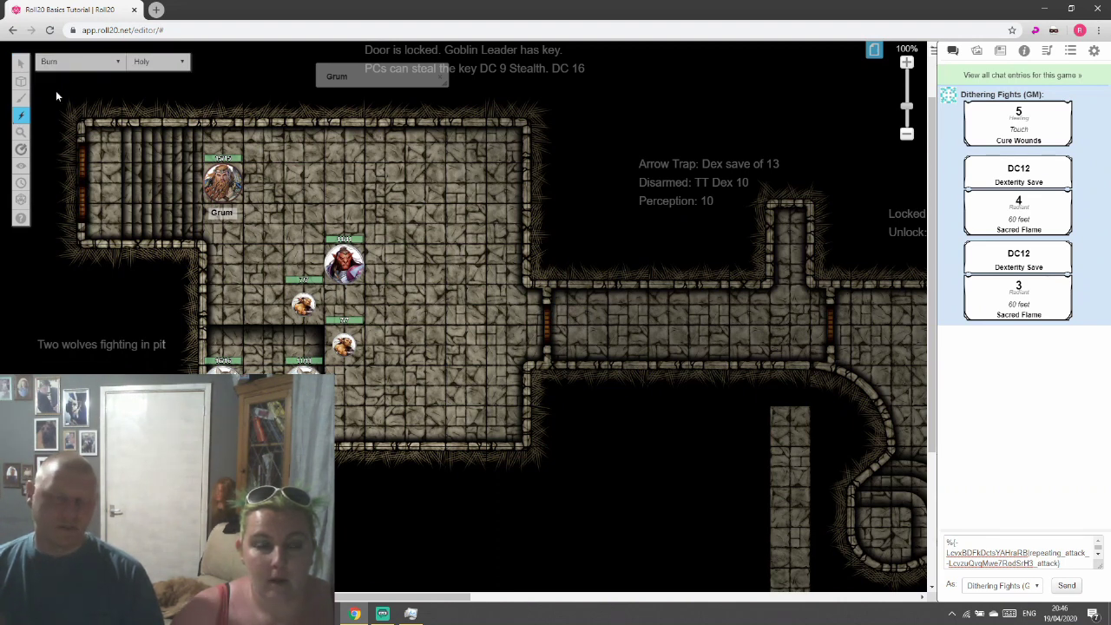
{"action": "left_click", "coordinate": [111, 65]}
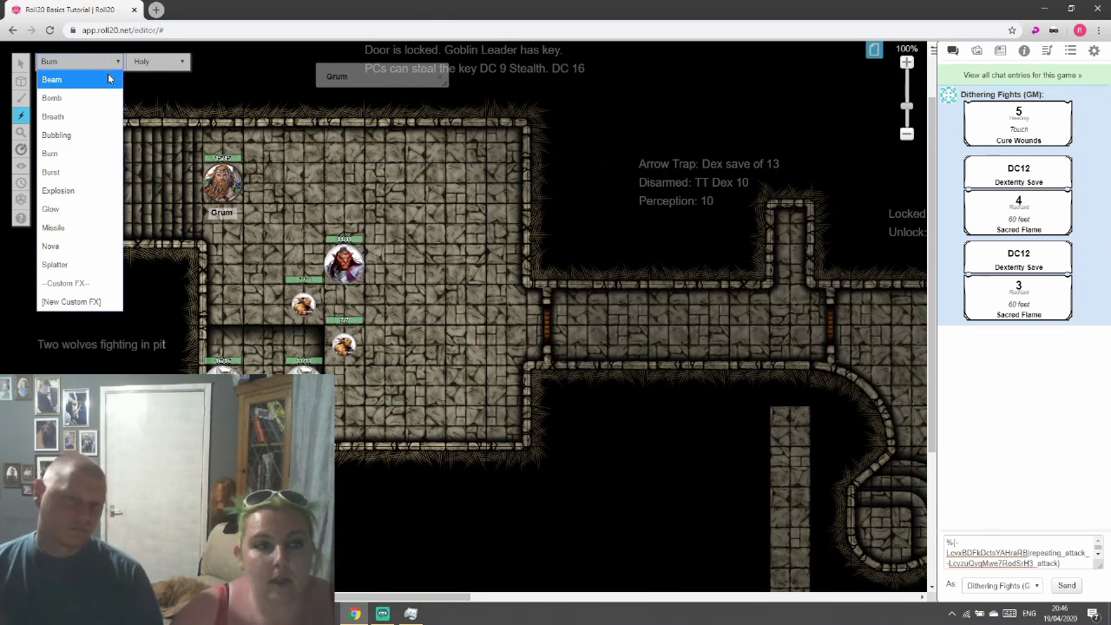
{"action": "left_click", "coordinate": [108, 77]}
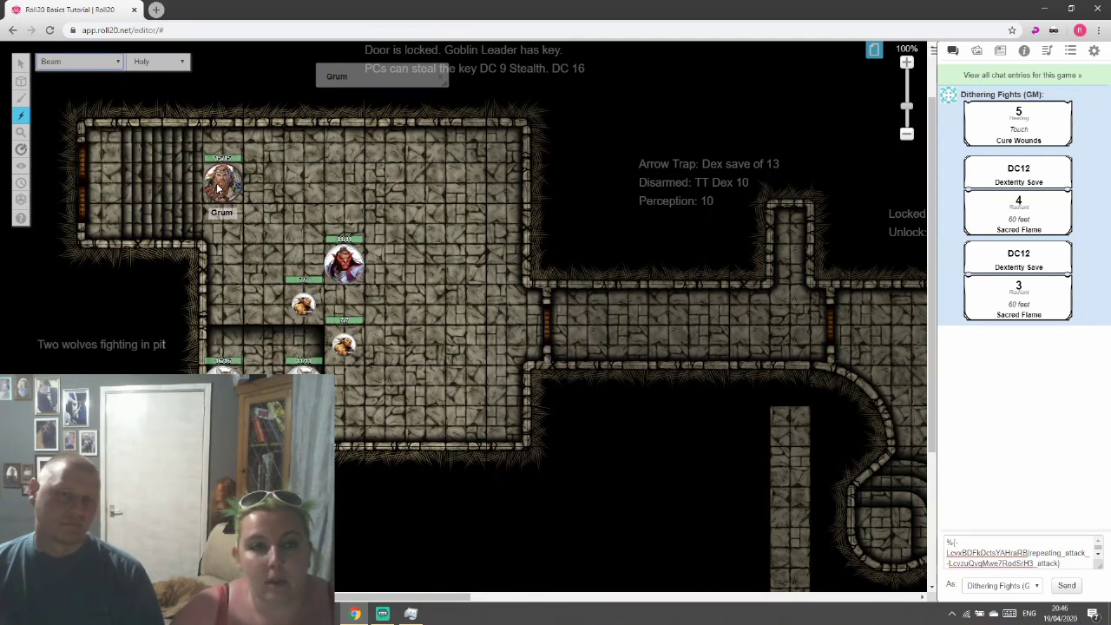
{"action": "left_click_drag", "start_coordinate": [219, 188], "coordinate": [335, 264]}
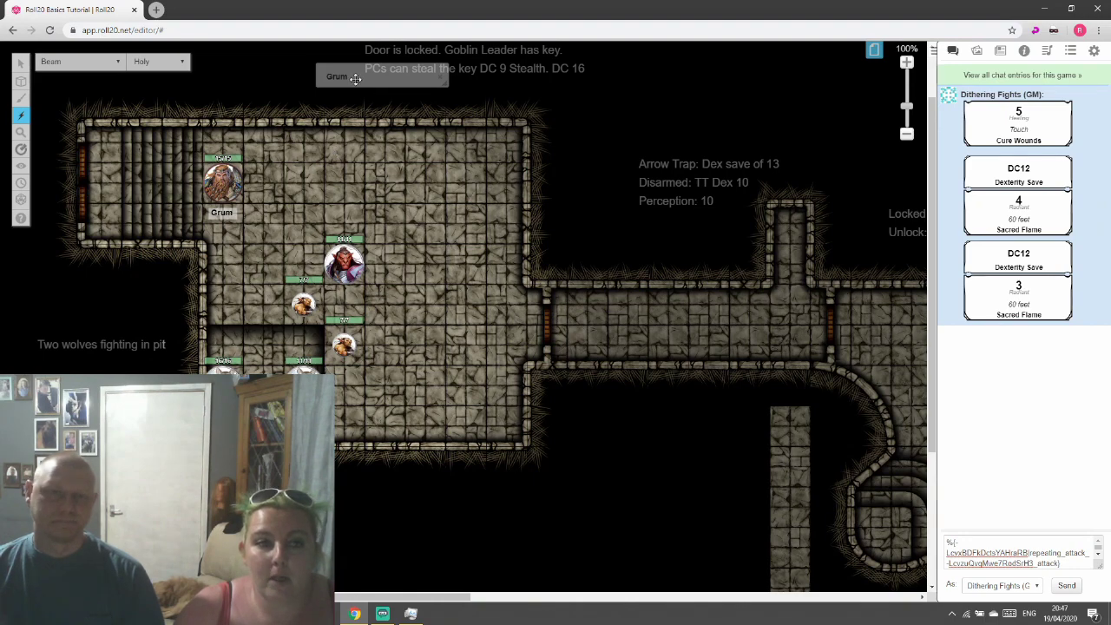
{"action": "left_click_drag", "start_coordinate": [355, 78], "coordinate": [660, 73]}
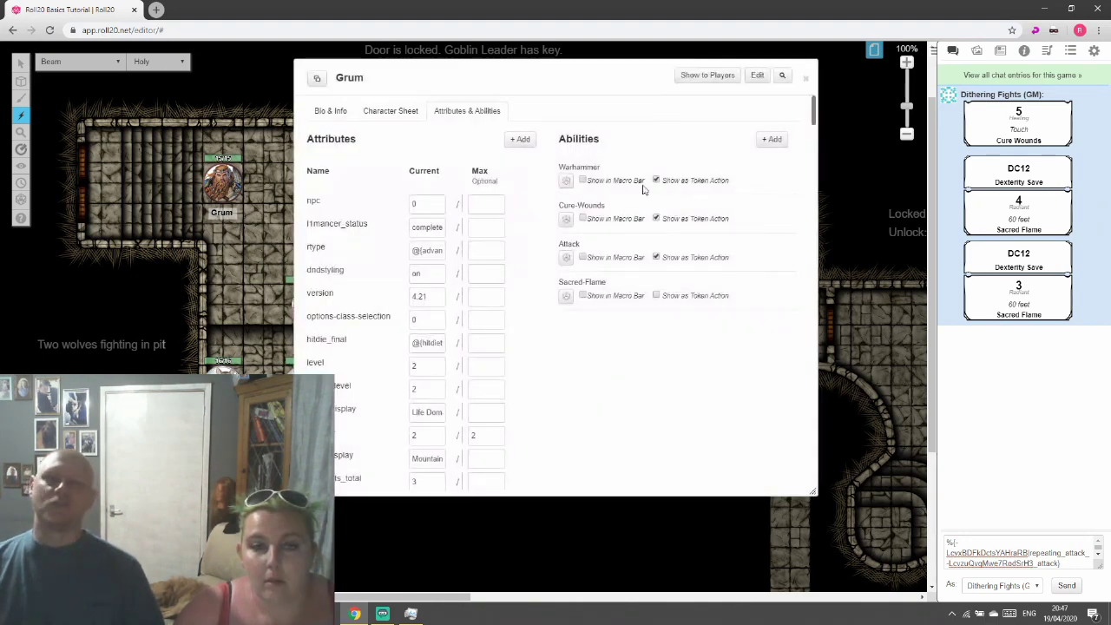
Read the Sacred Flame spell's description on Grum's character sheet, and collapse the character window
{"action": "left_click", "coordinate": [378, 110]}
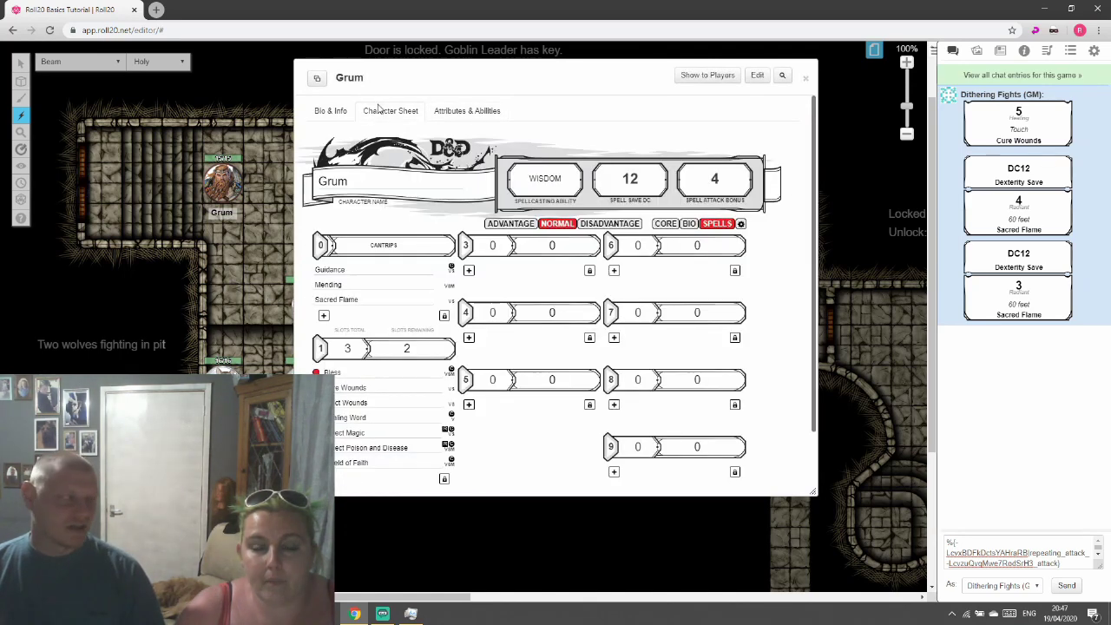
{"action": "left_click", "coordinate": [436, 300]}
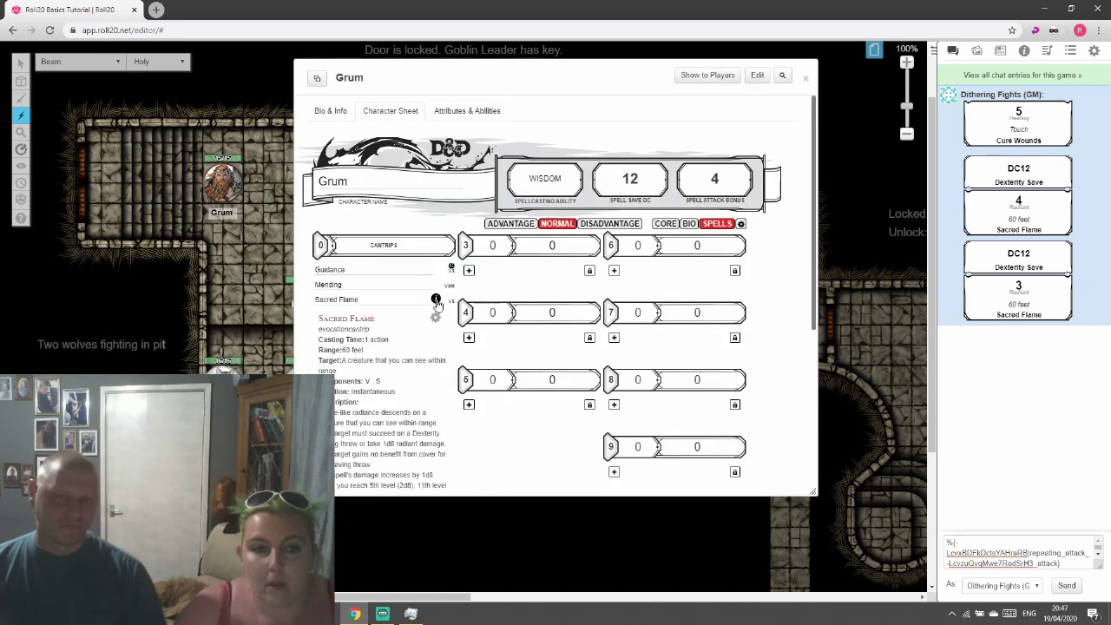
{"action": "scroll", "coordinate": [438, 303], "scroll_direction": "down", "scroll_amount": 1}
{"action": "scroll", "coordinate": [438, 304], "scroll_direction": "down", "scroll_amount": 1}
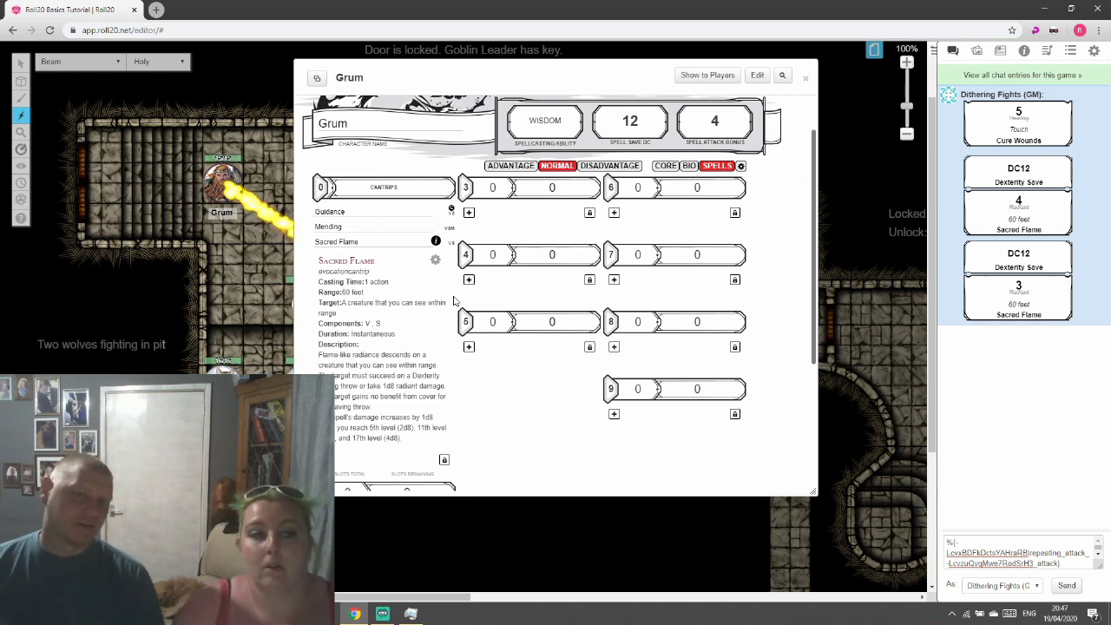
{"action": "double_click", "coordinate": [570, 78]}
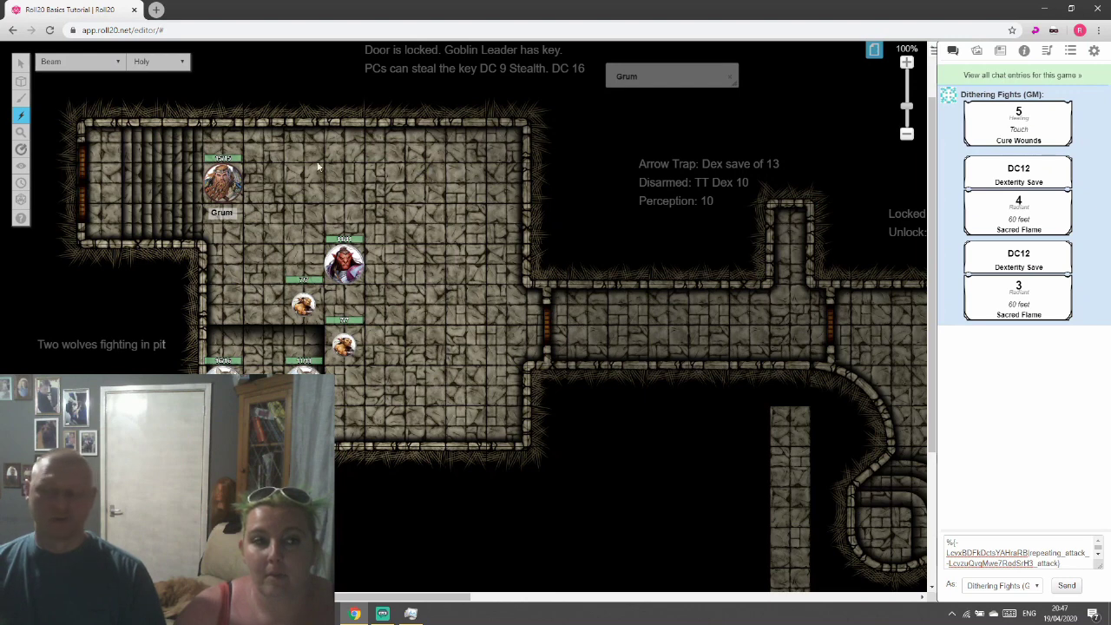
Play a Holy Burst effect on the map floor between Grum and the enemy tokens, and set the effect type back to Beam
{"action": "left_click", "coordinate": [85, 62]}
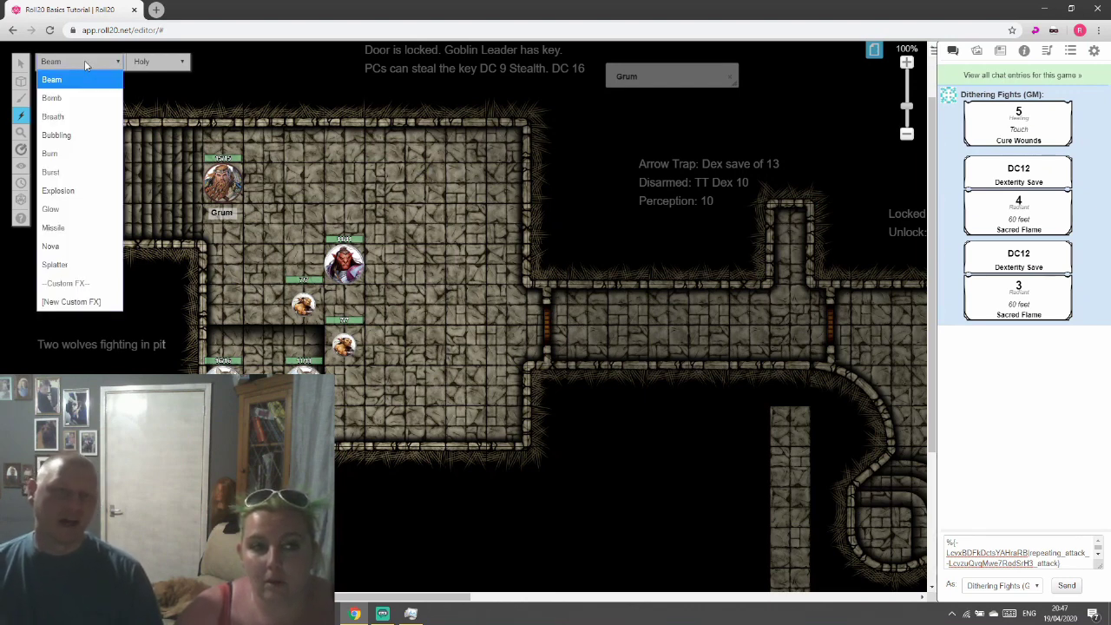
{"action": "key", "text": "Escape"}
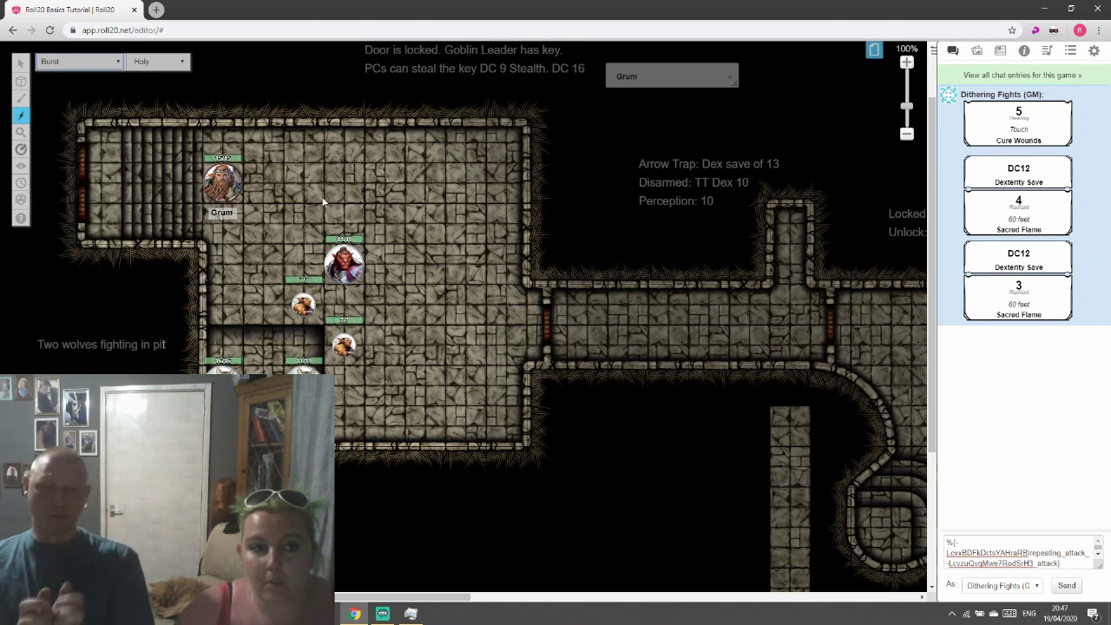
{"action": "left_click", "coordinate": [309, 218]}
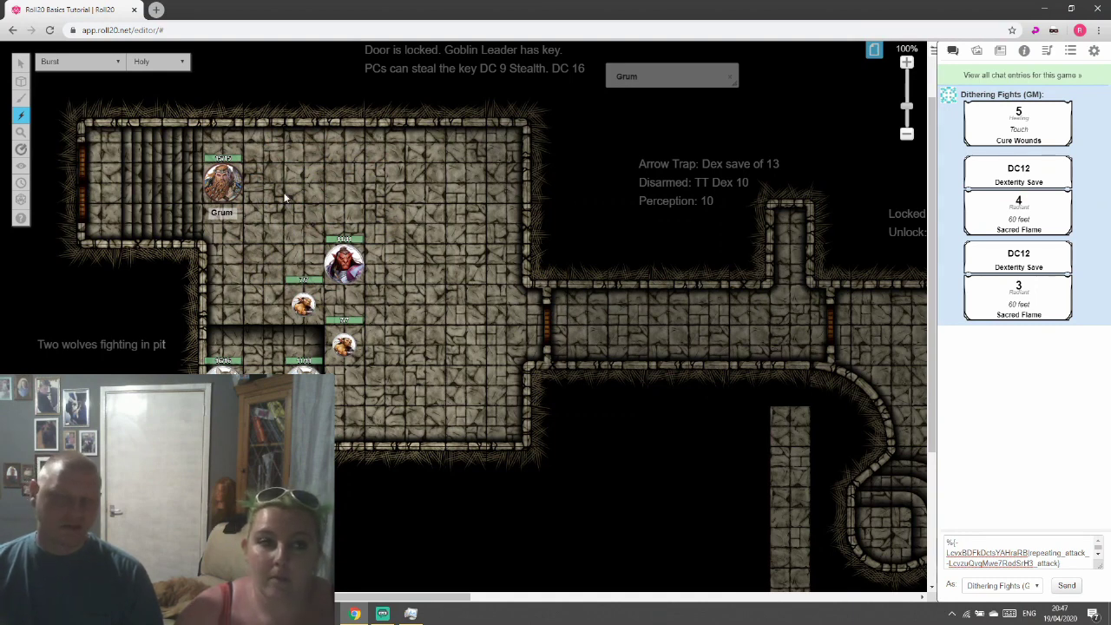
{"action": "left_click", "coordinate": [91, 61]}
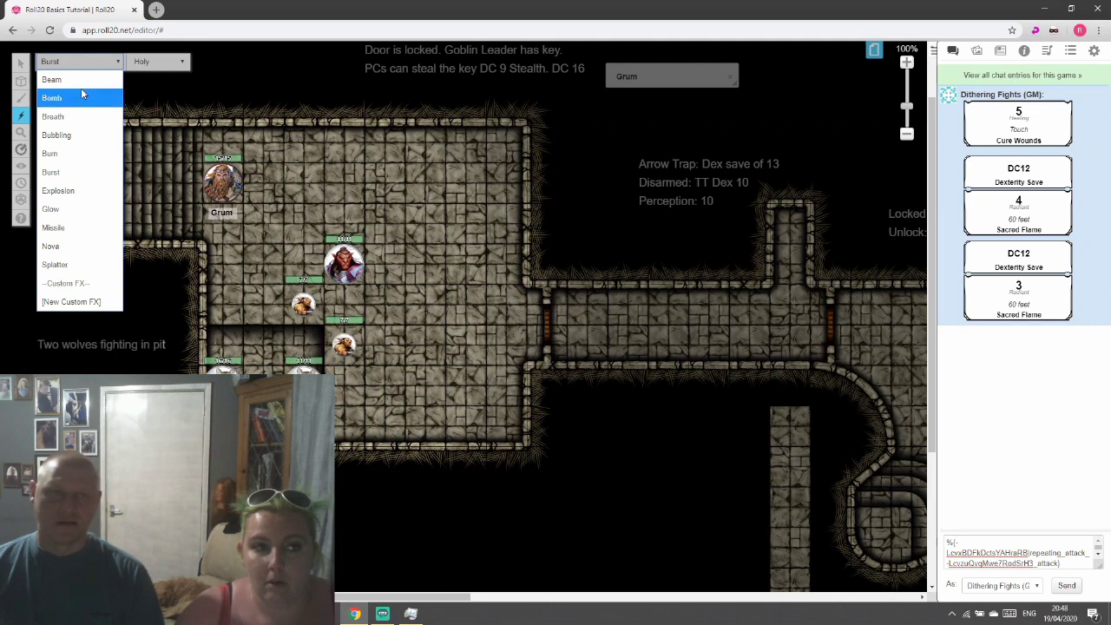
{"action": "left_click", "coordinate": [86, 79]}
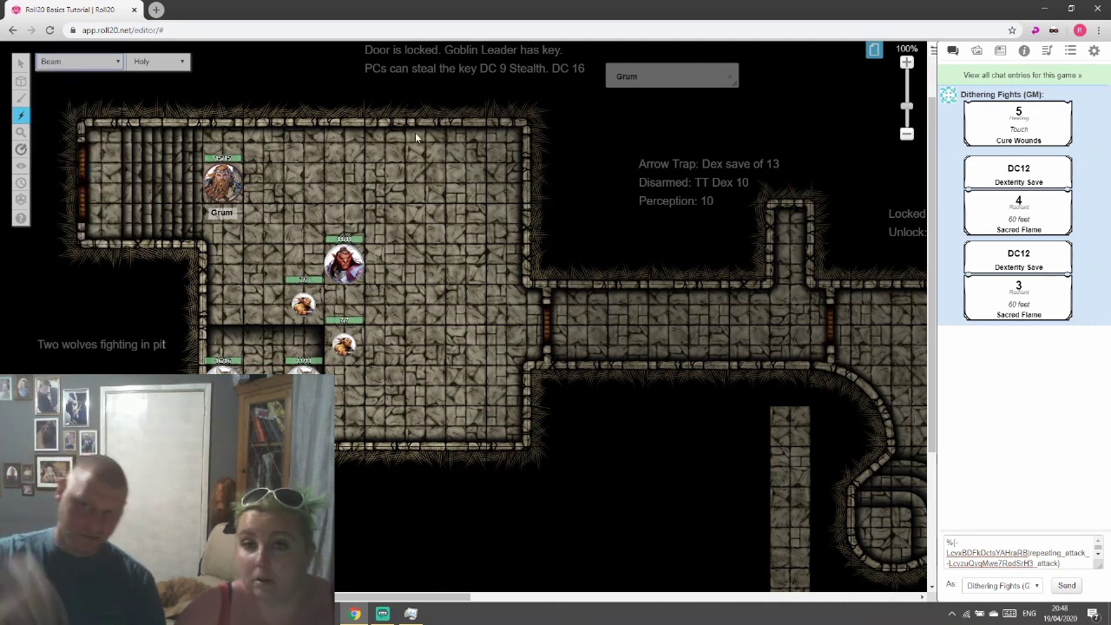
Add a new macro to the collection and name it "FX-radiant"
{"action": "left_click", "coordinate": [1069, 52]}
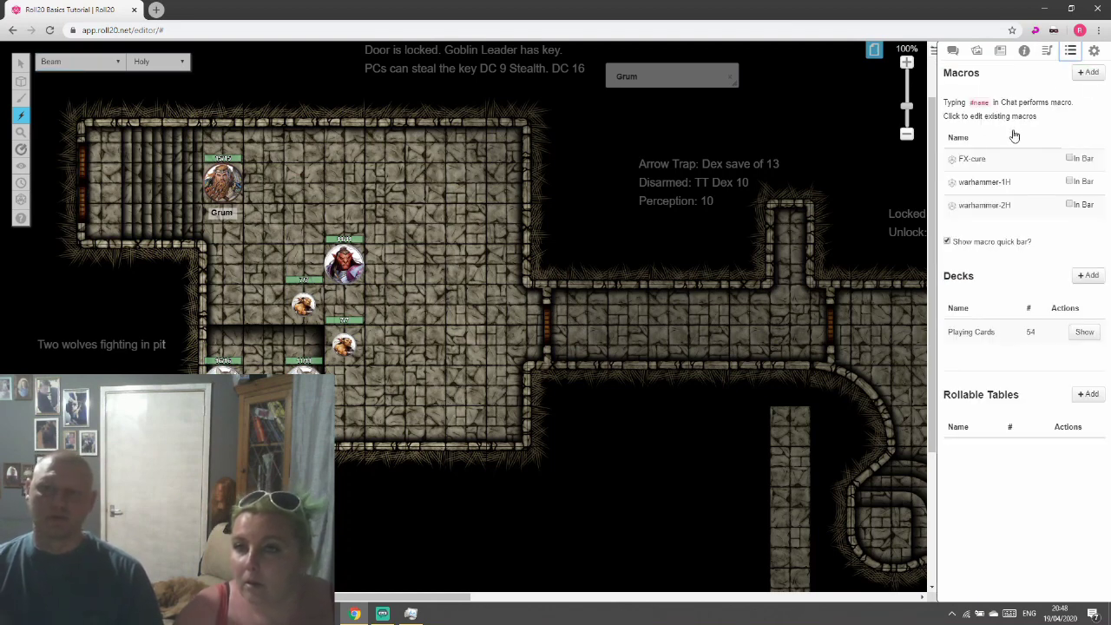
{"action": "left_click", "coordinate": [1085, 73]}
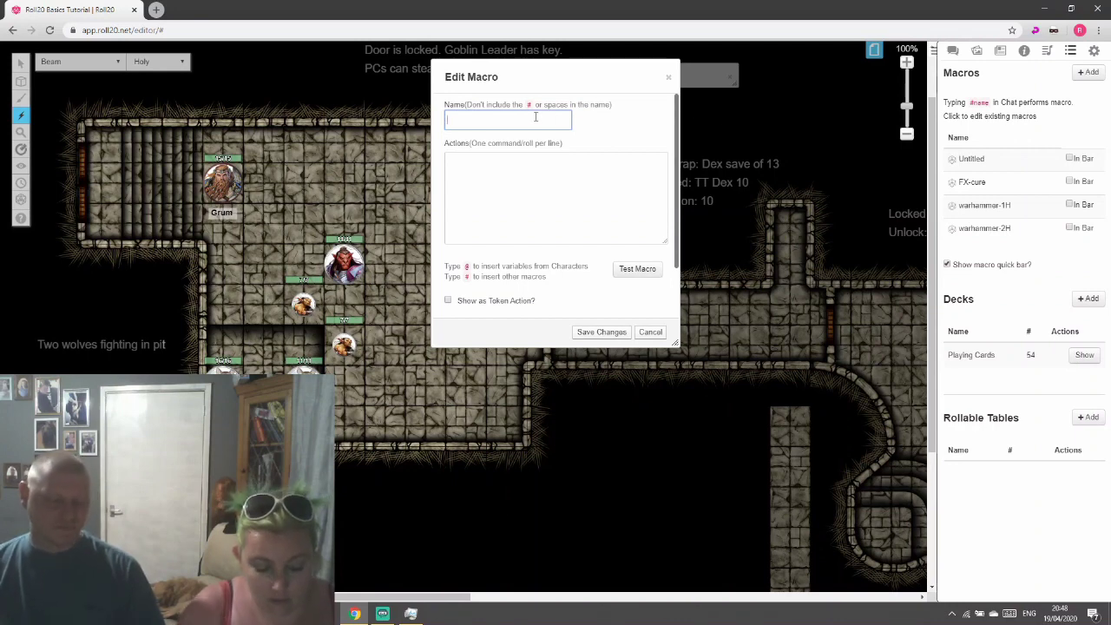
{"action": "type", "text": "F"}
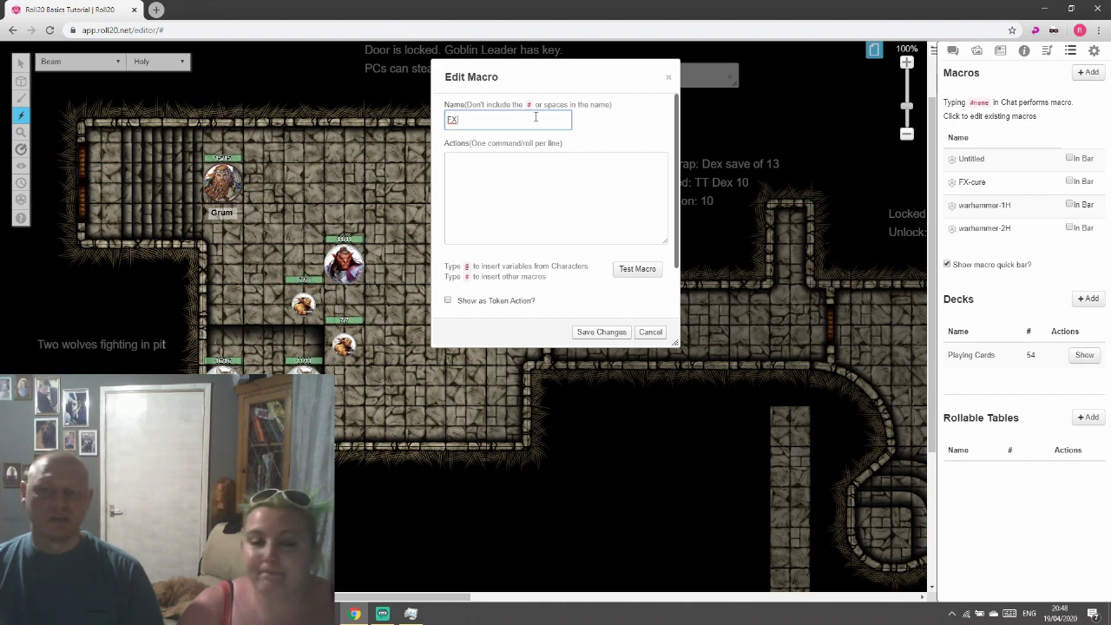
{"action": "type", "text": "X-"}
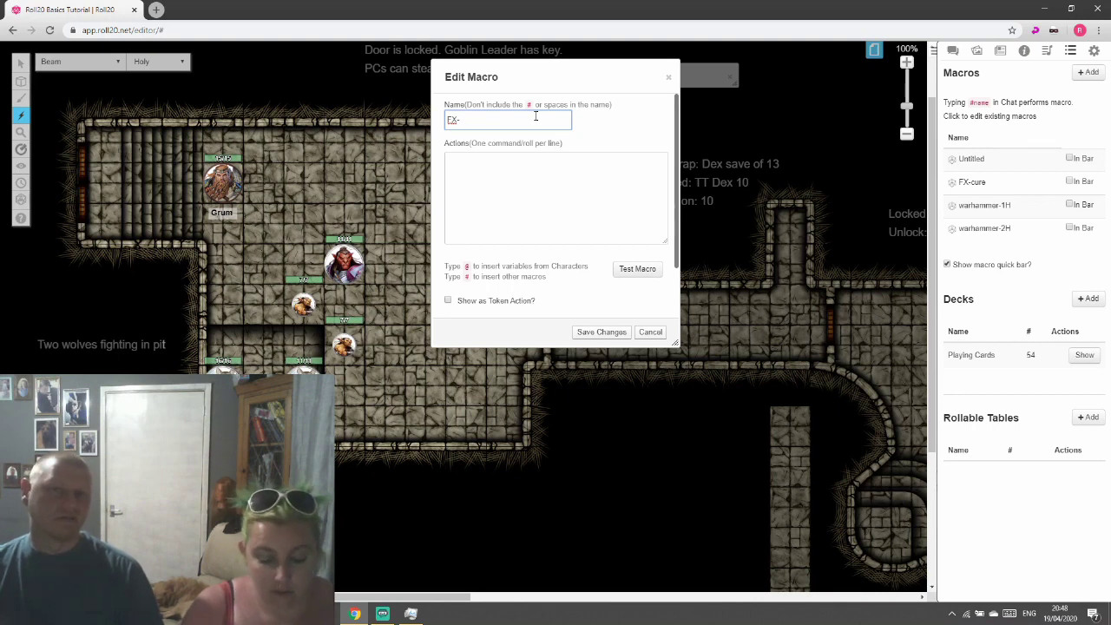
{"action": "type", "text": "radiant"}
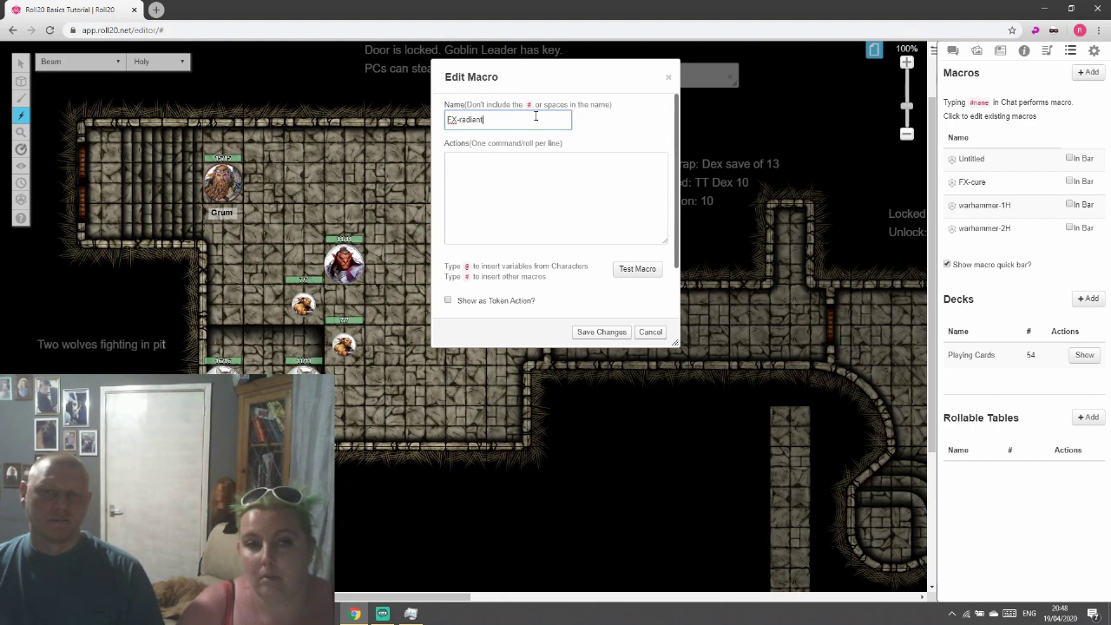
Start the FX-radiant macro's actions with the effect command "/fx burst-holy"
{"action": "left_click", "coordinate": [518, 160]}
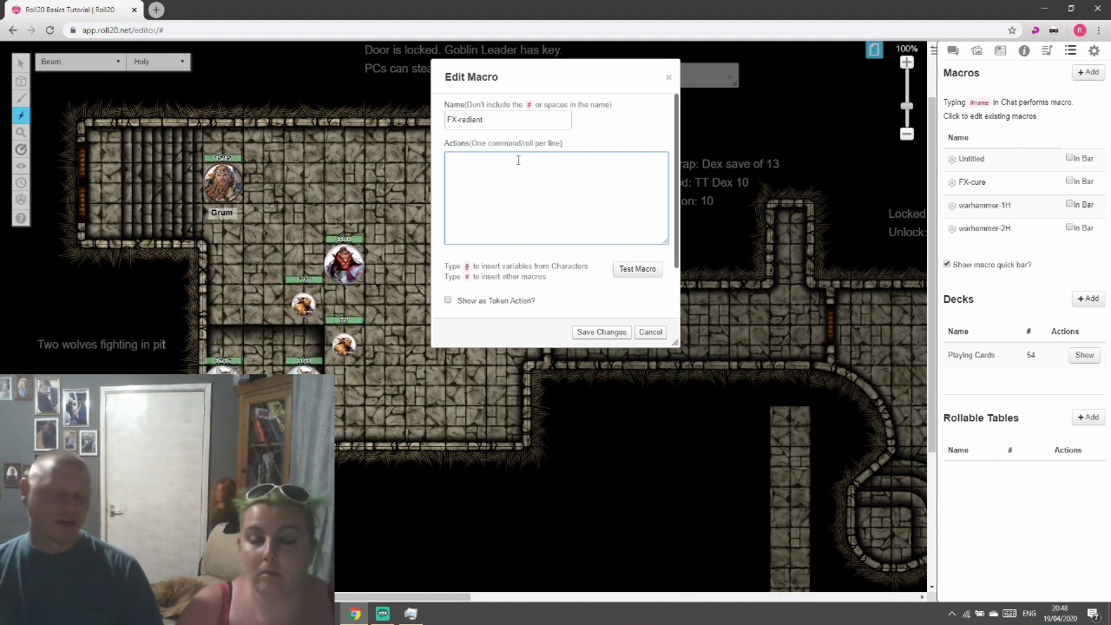
{"action": "type", "text": "/"}
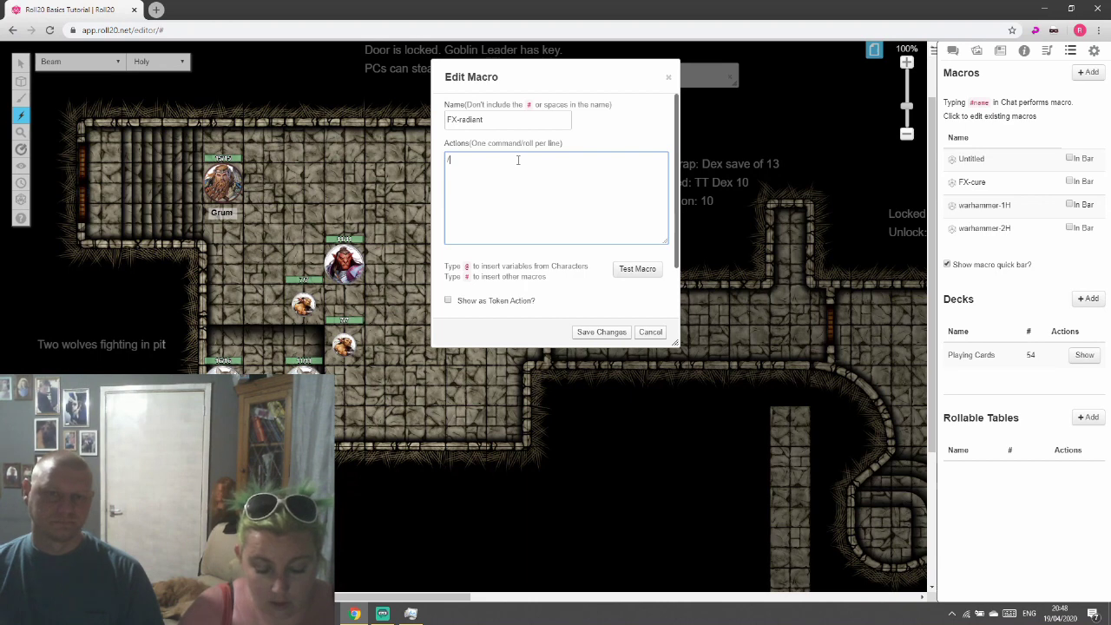
{"action": "type", "text": "fx burt"}
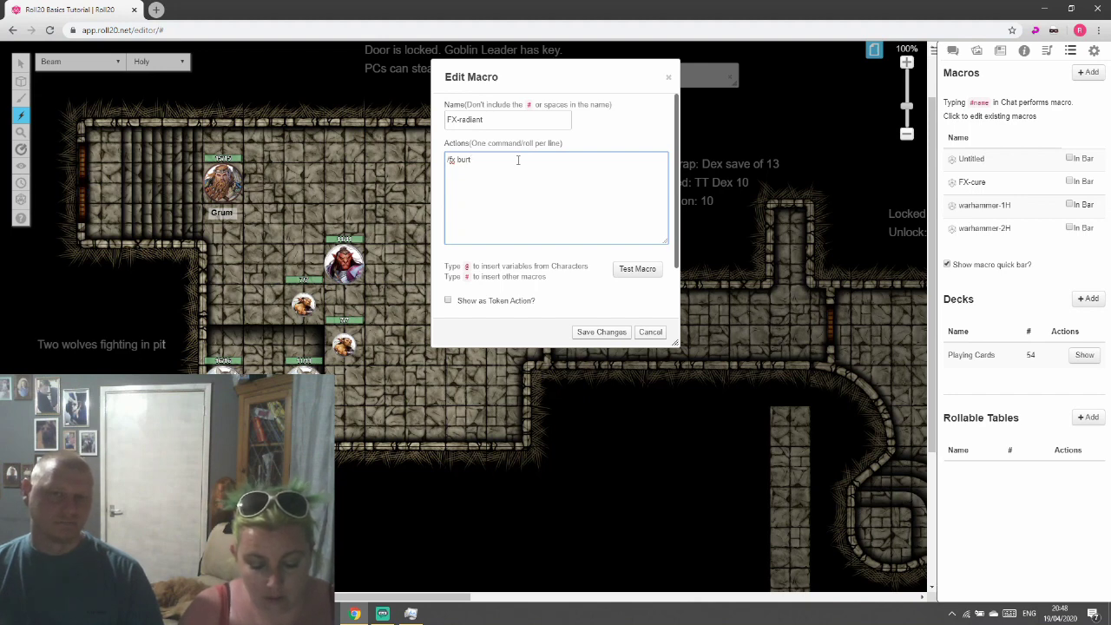
{"action": "key", "text": "BackSpace"}
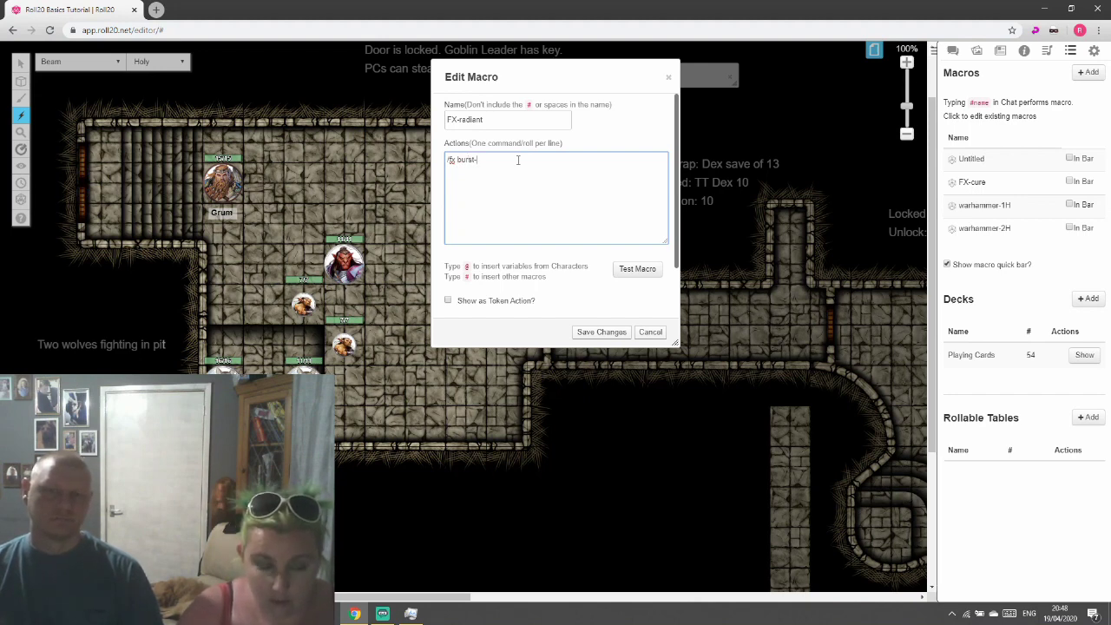
{"action": "type", "text": "h"}
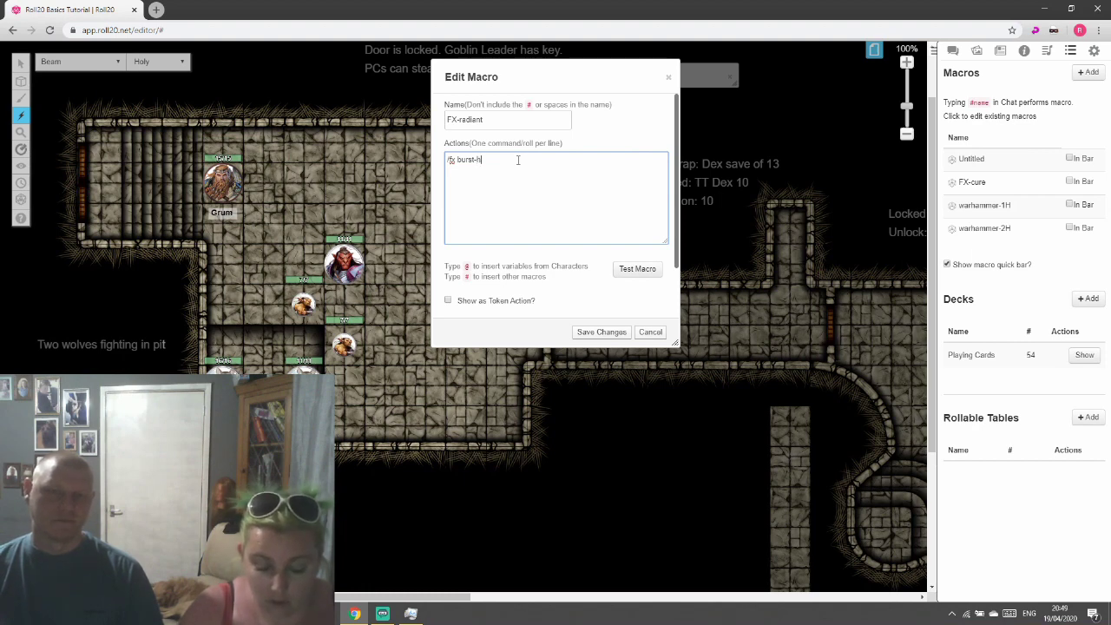
{"action": "type", "text": "oly"}
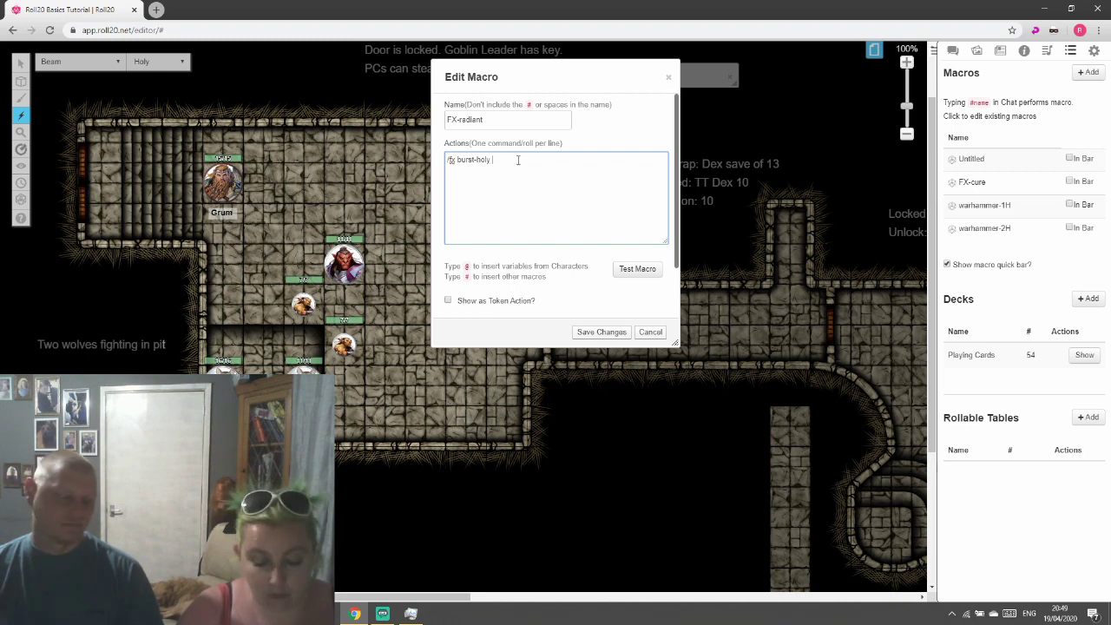
Complete the burst-holy command with the target reference "@{target|target|token_id}"
{"action": "type", "text": " @{"}
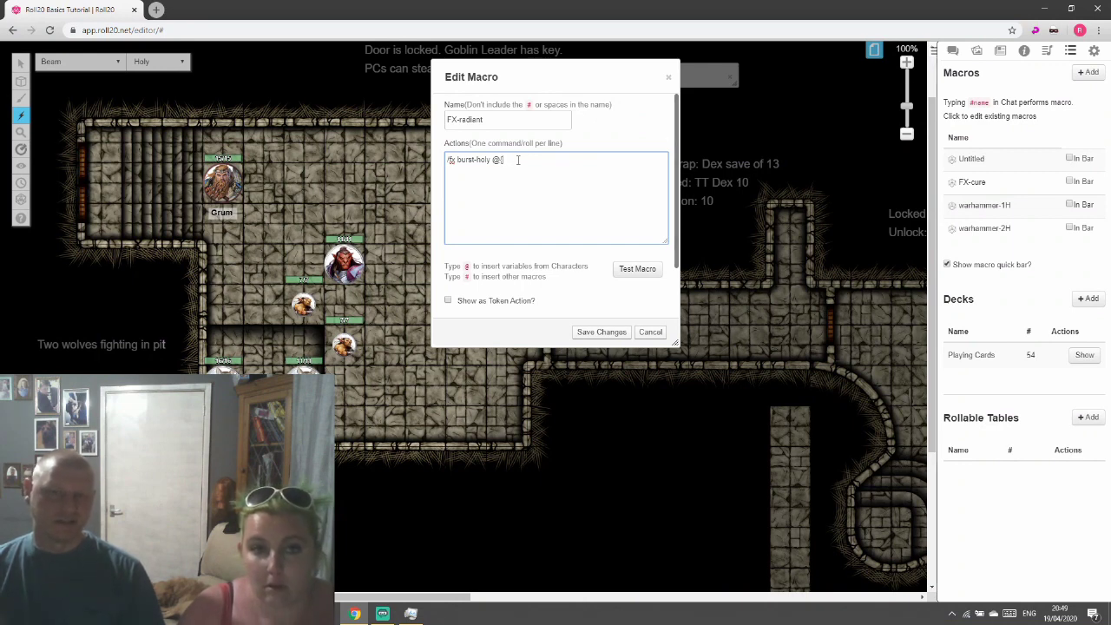
{"action": "type", "text": "rget"}
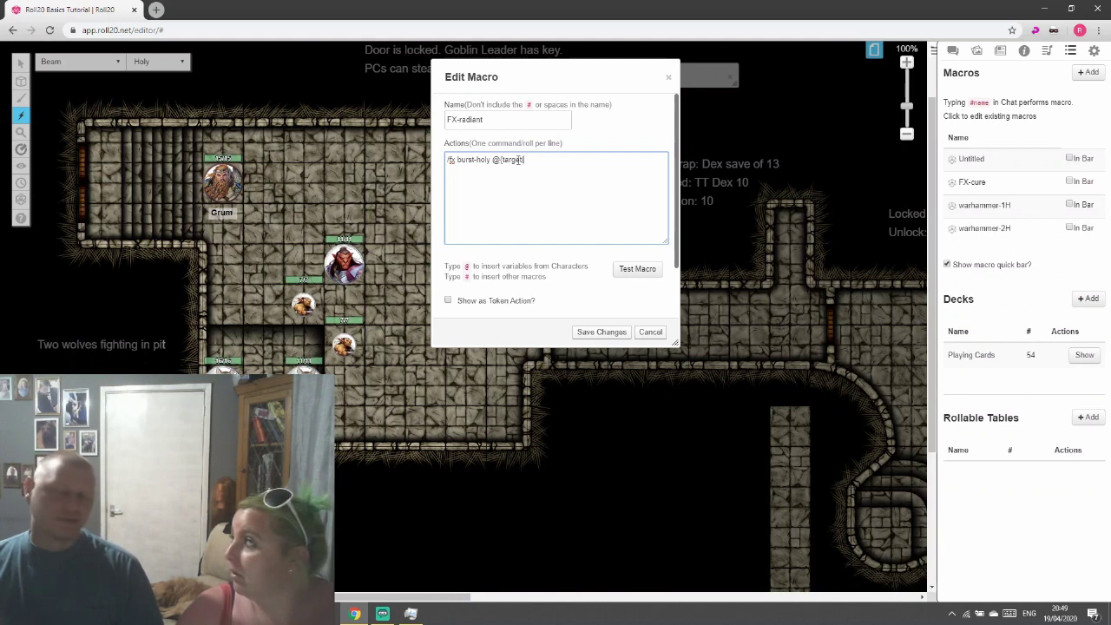
{"action": "type", "text": "|targ"}
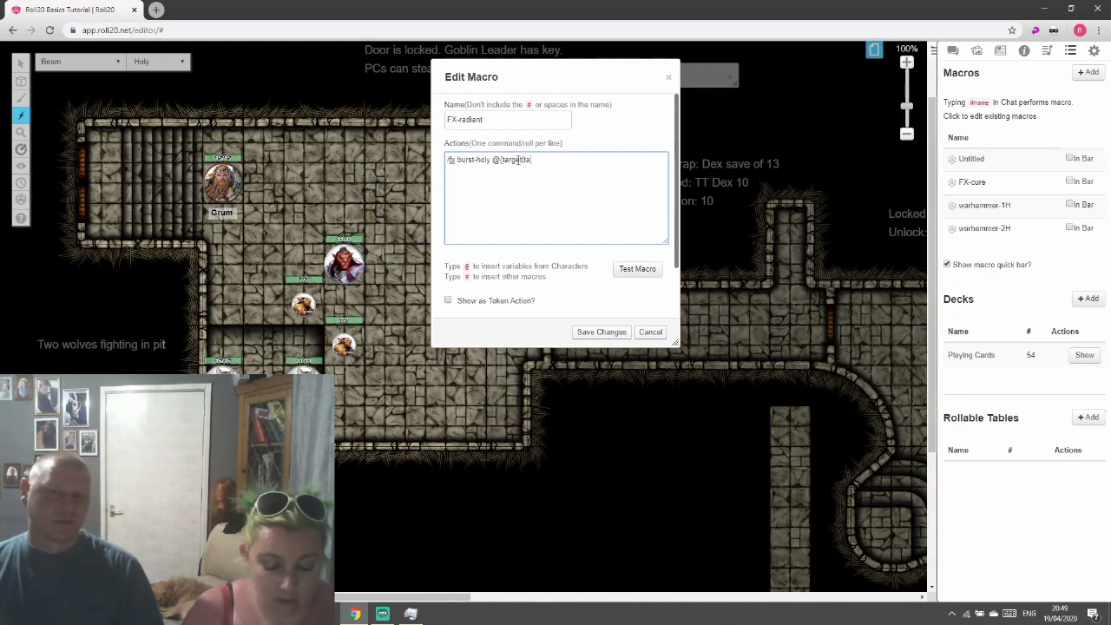
{"action": "type", "text": "et"}
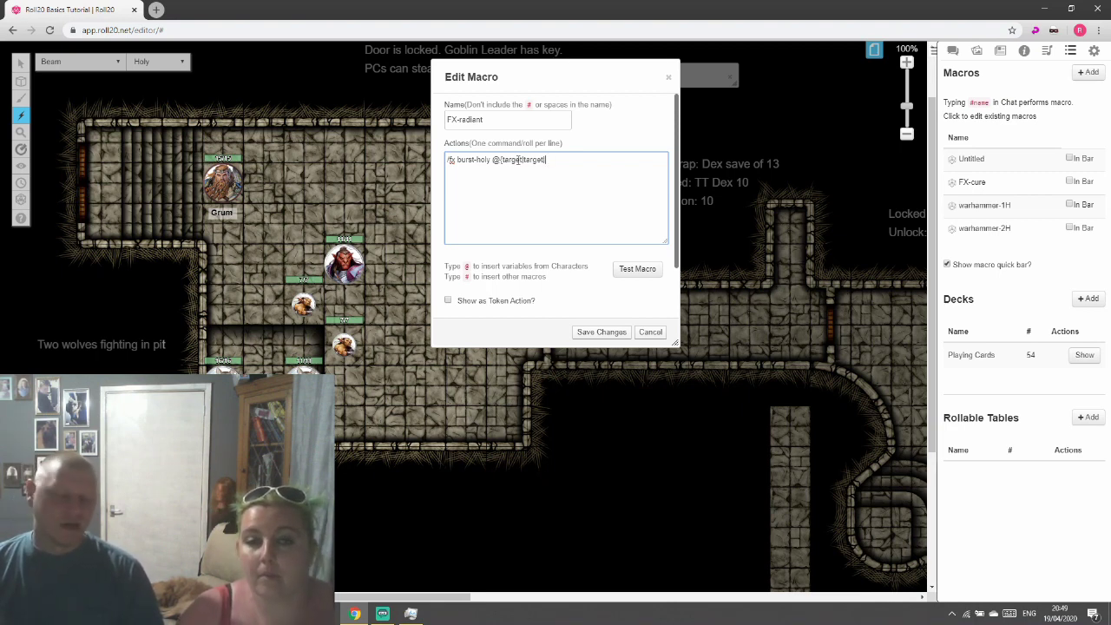
{"action": "type", "text": "}"}
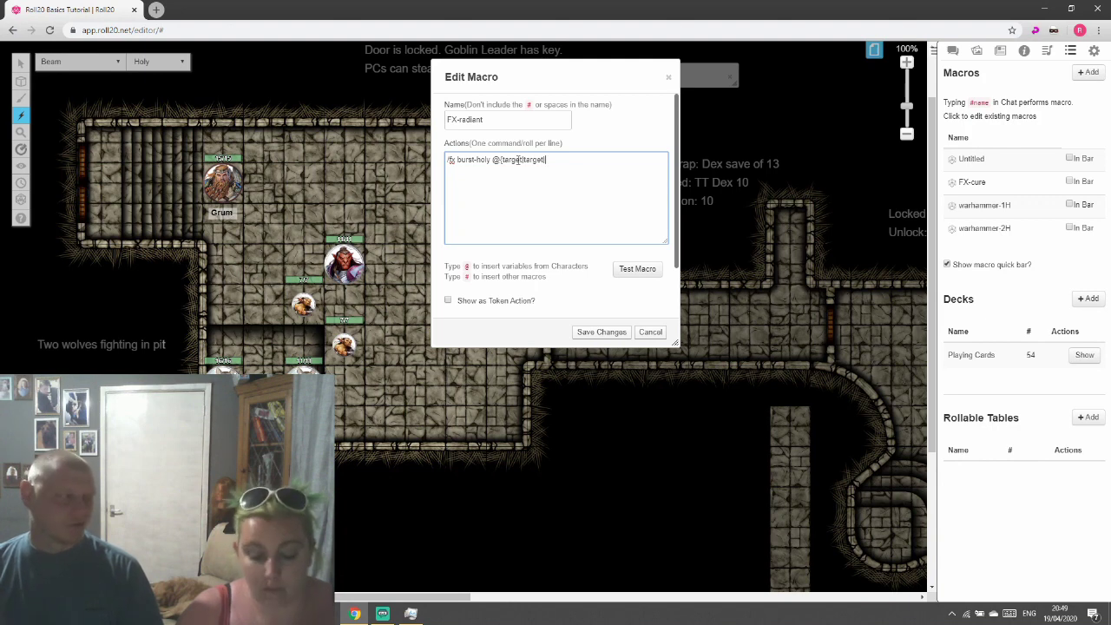
{"action": "type", "text": "token"}
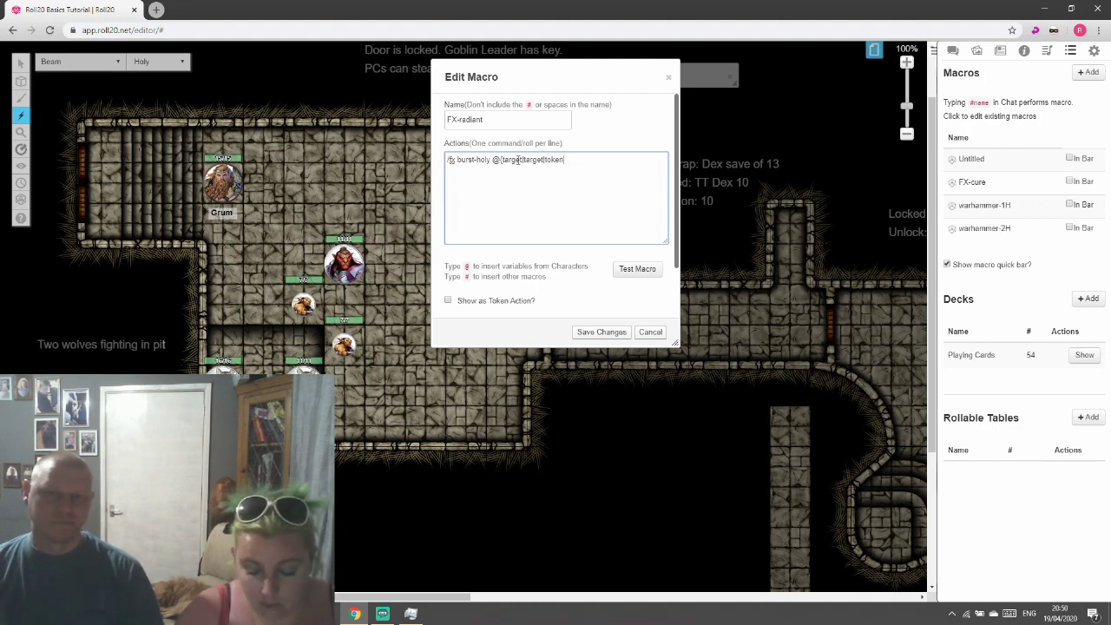
{"action": "type", "text": "}"}
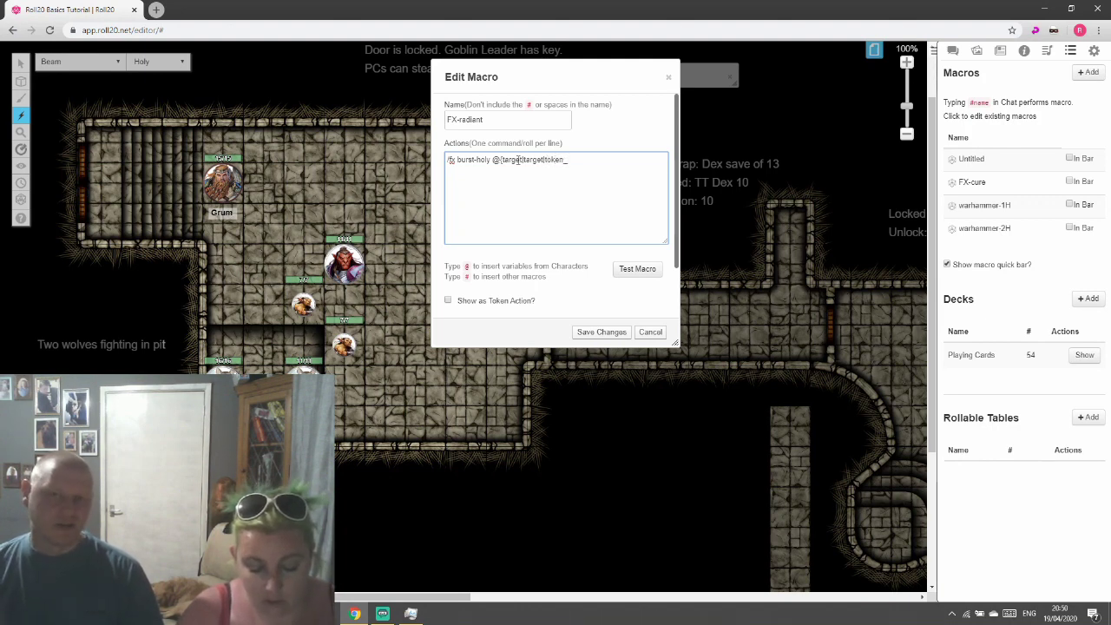
{"action": "type", "text": "id"}
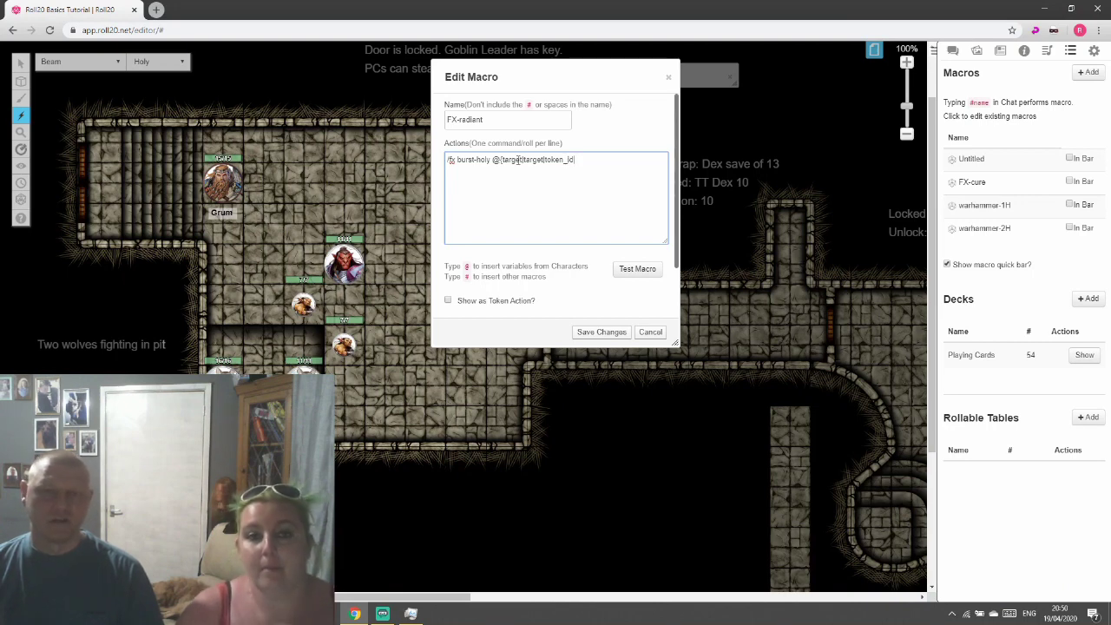
{"action": "type", "text": "}"}
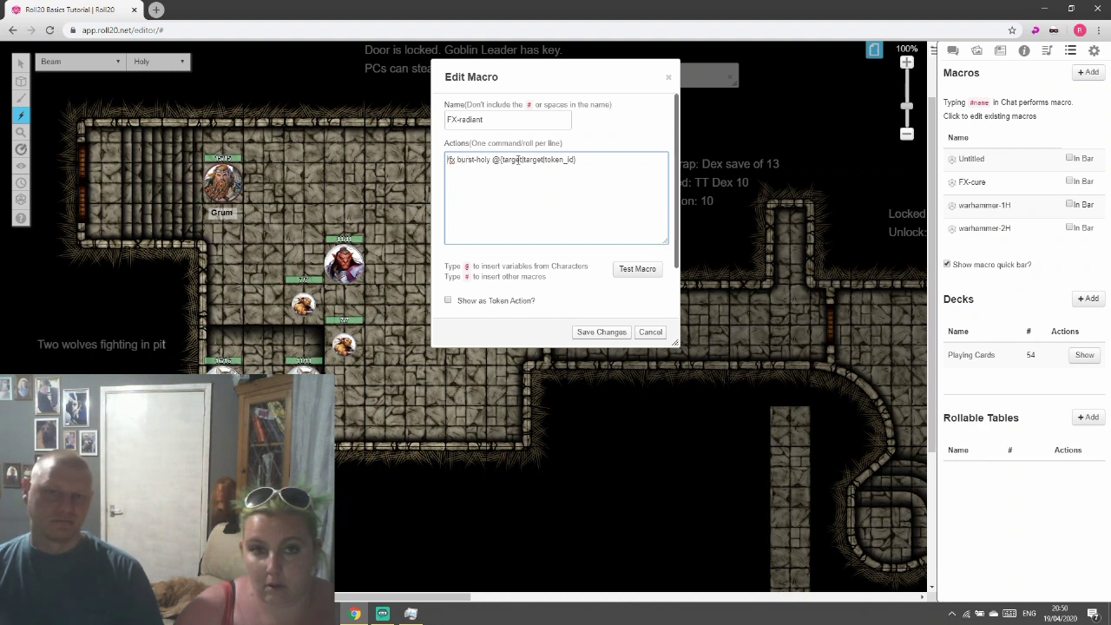
Insert a new line above the burst-holy command with the effect command "/fx beam-holy"
{"action": "key", "text": "Return"}
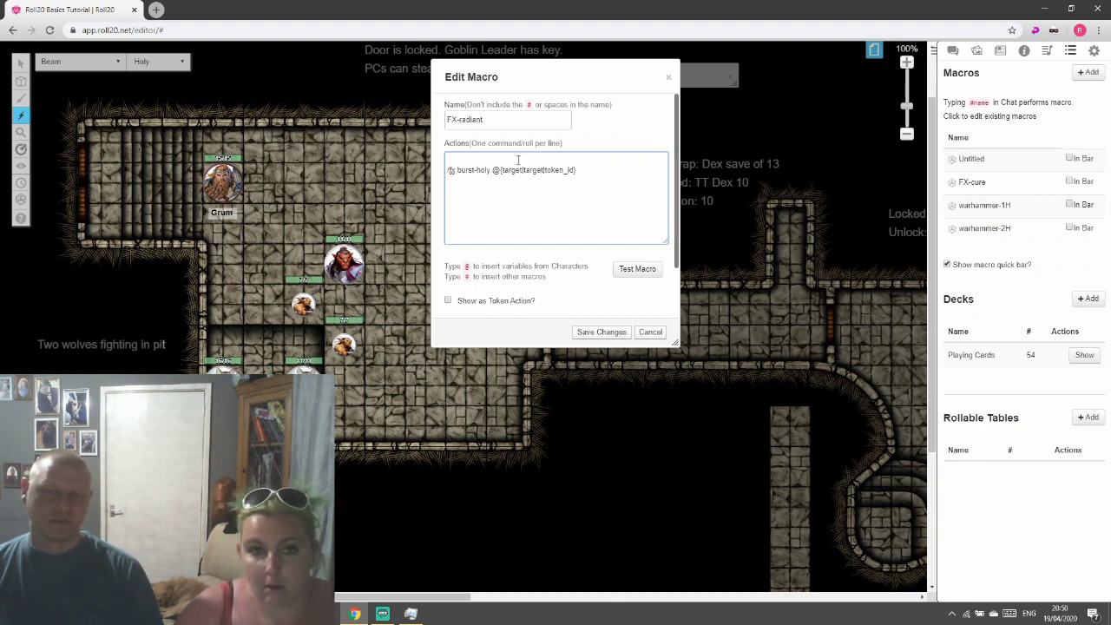
{"action": "key", "text": "Up"}
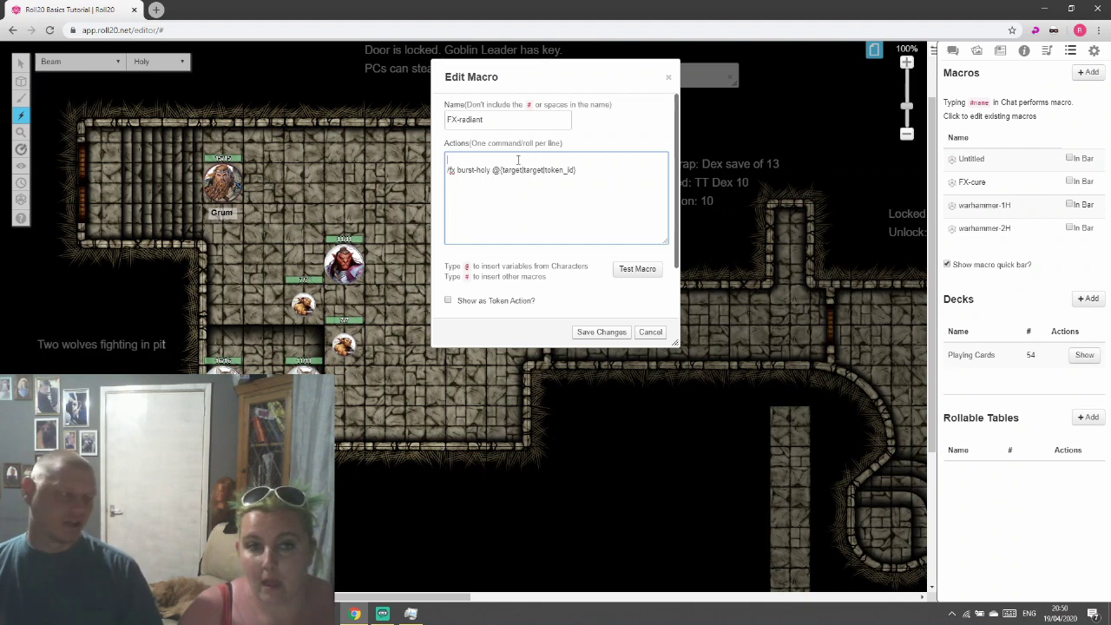
{"action": "type", "text": "/fx"}
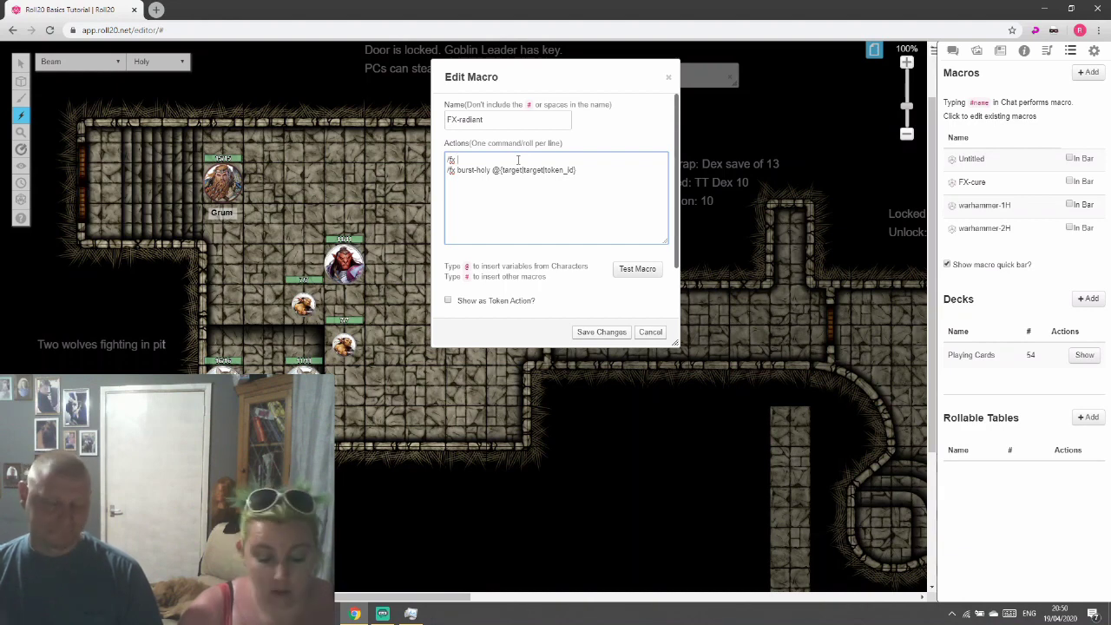
{"action": "type", "text": " beam_holy"}
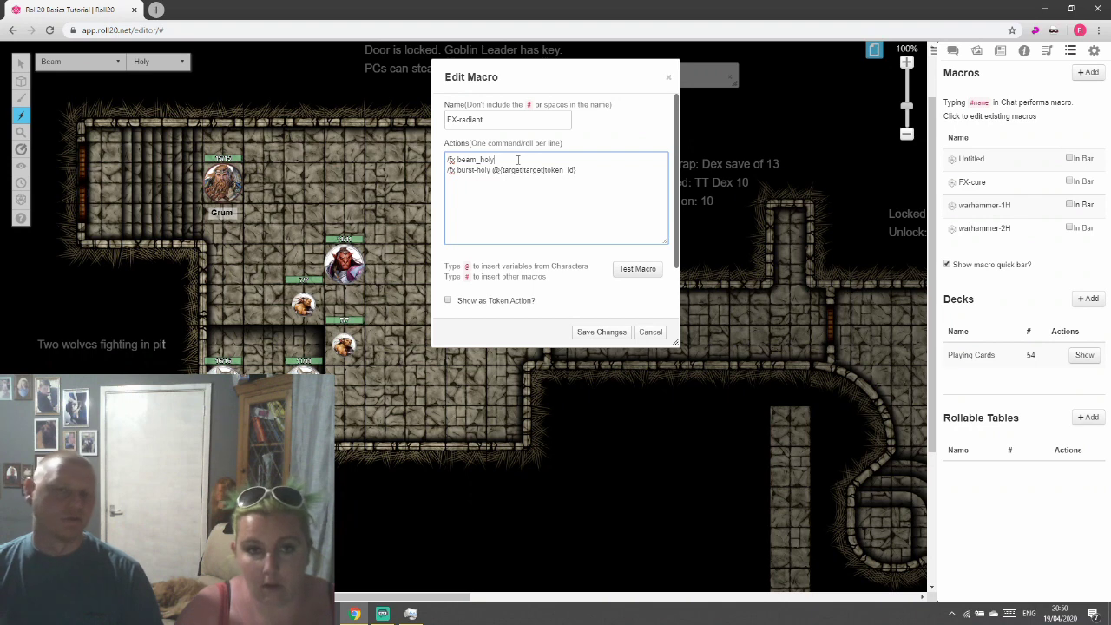
{"action": "key", "text": "BackSpace"}
{"action": "key", "text": "BackSpace"}
{"action": "key", "text": "BackSpace"}
{"action": "key", "text": "BackSpace"}
{"action": "key", "text": "BackSpace"}
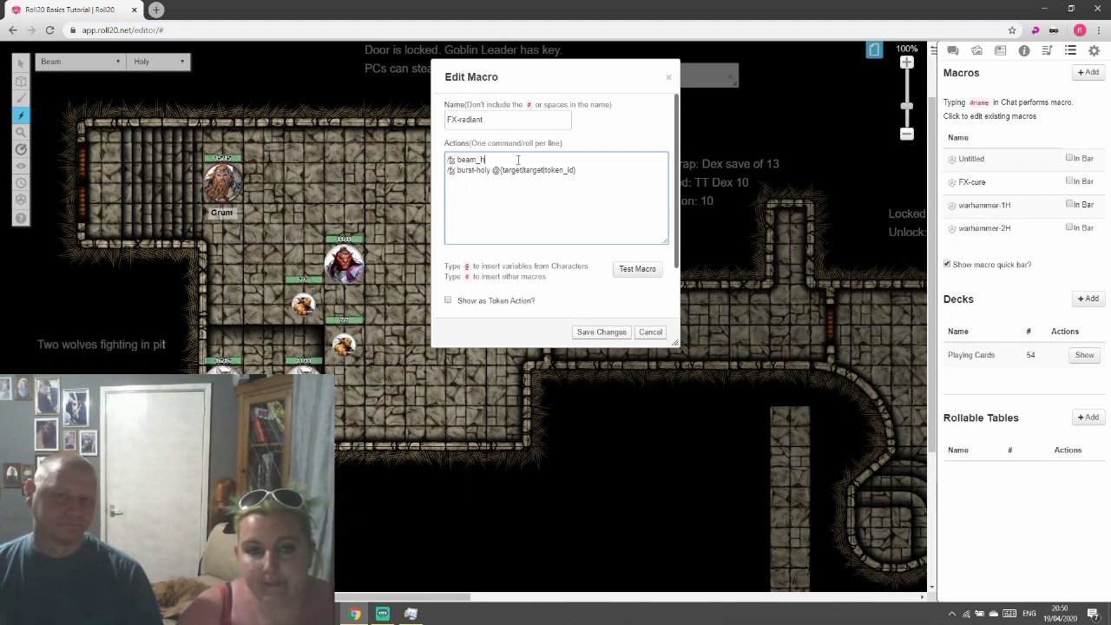
{"action": "type", "text": "m-holy"}
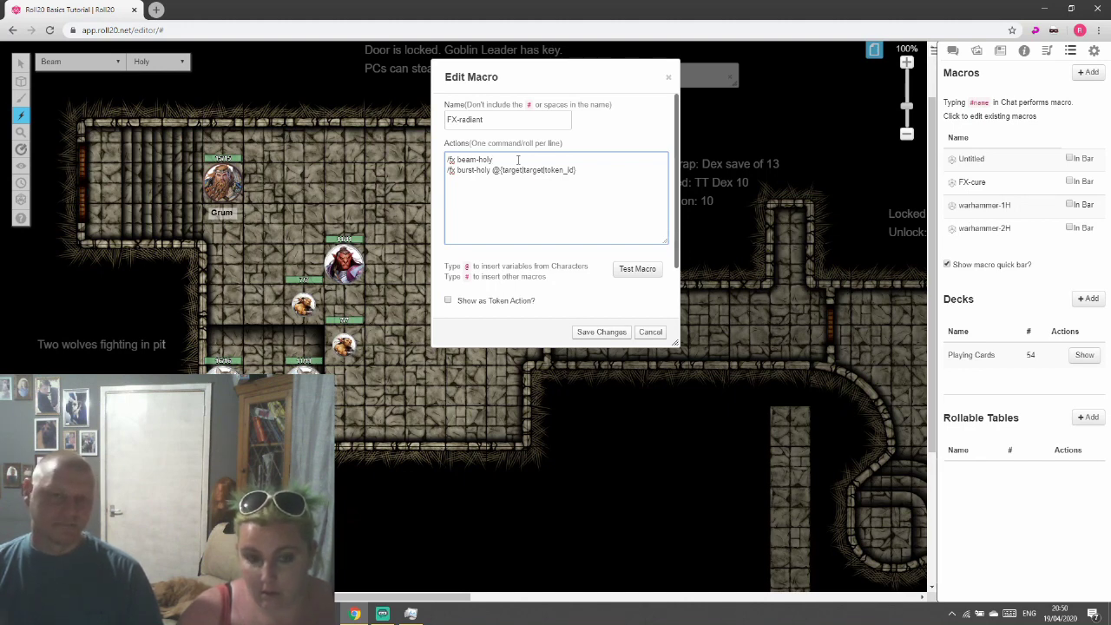
Add the source reference "@{selected|token_id}" to the beam-holy command
{"action": "type", "text": "@{"}
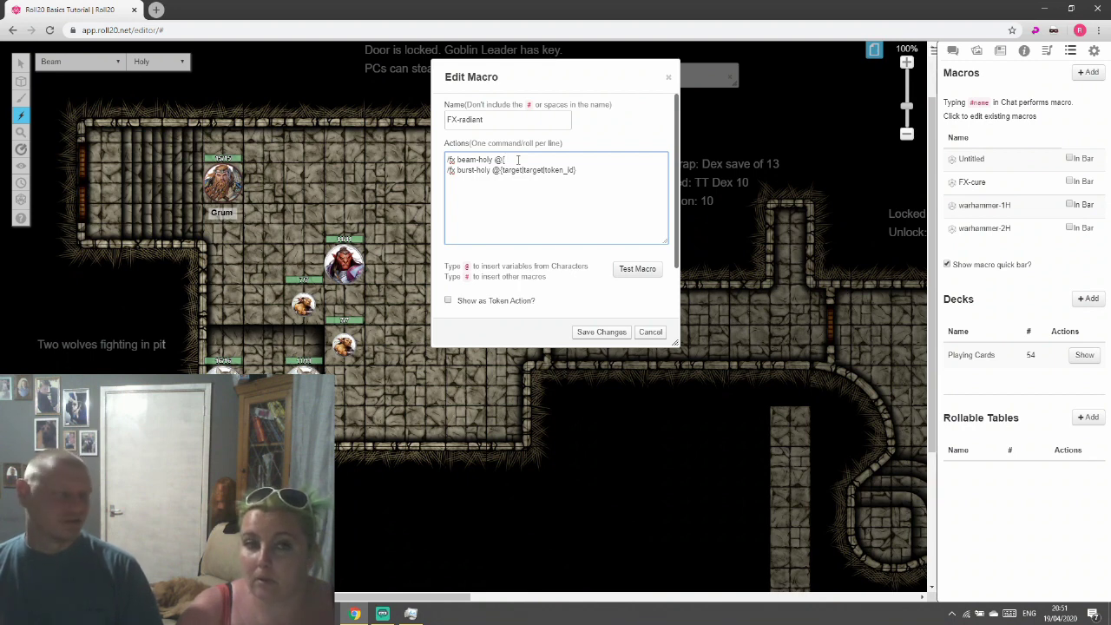
{"action": "type", "text": "sel"}
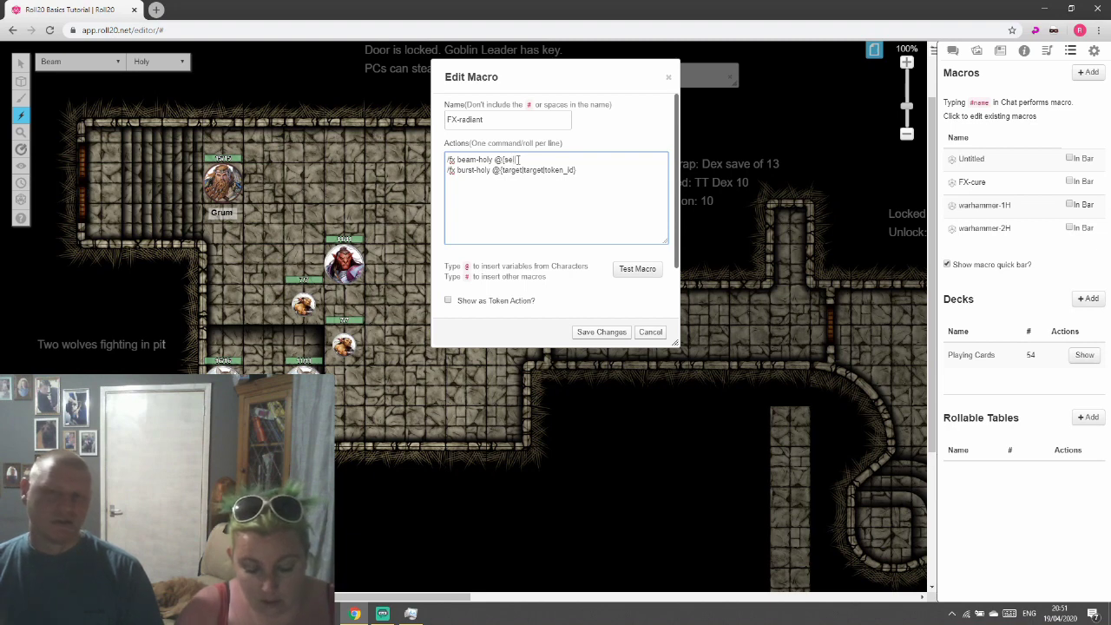
{"action": "type", "text": "ected"}
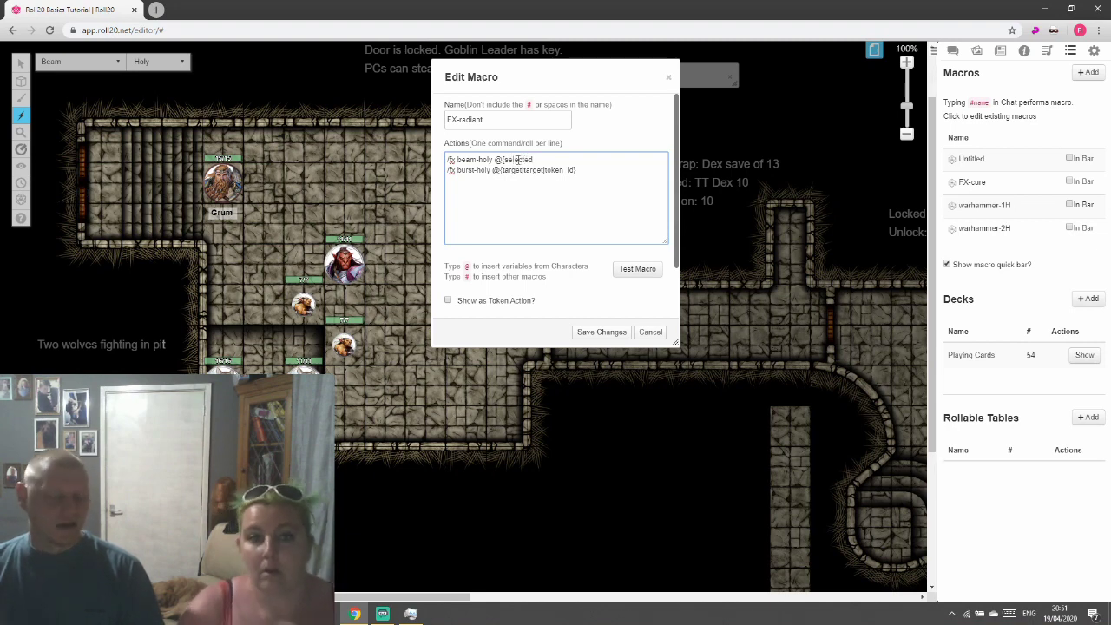
{"action": "type", "text": "|"}
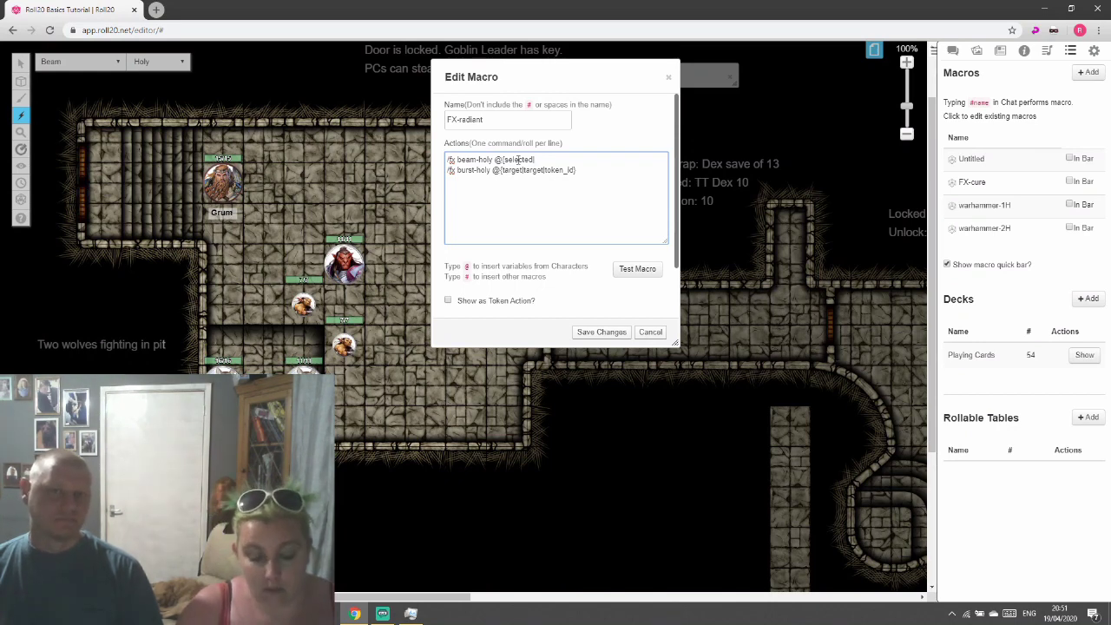
{"action": "type", "text": "token"}
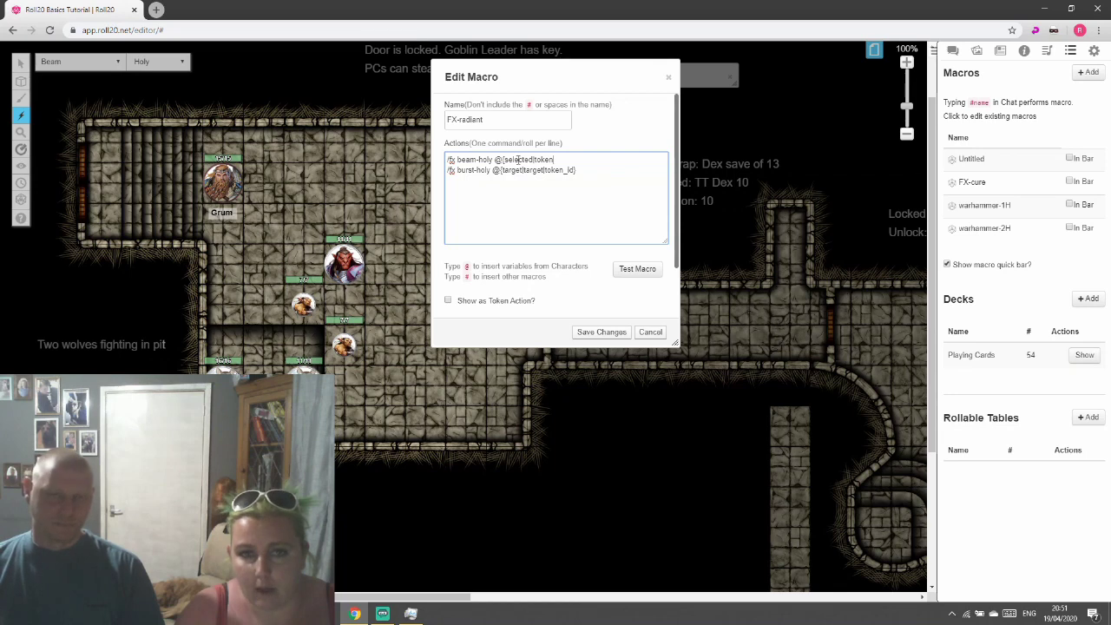
{"action": "type", "text": "_id"}
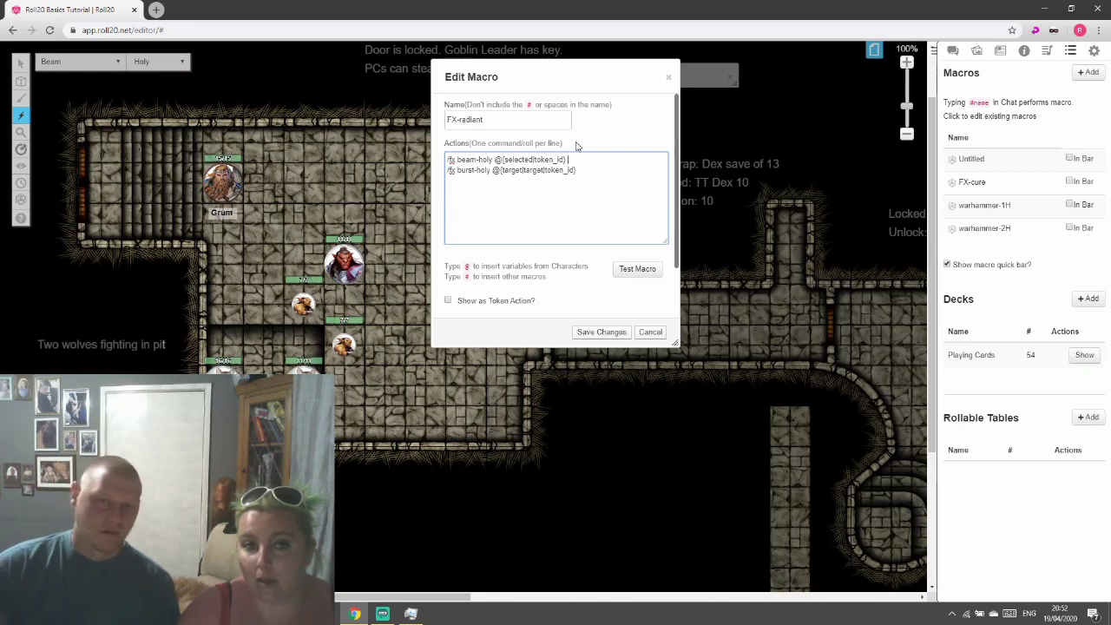
Copy "@{target|target|token_id}" from the burst-holy line and paste it at the end of the beam-holy line
{"action": "left_click_drag", "start_coordinate": [576, 171], "coordinate": [494, 175]}
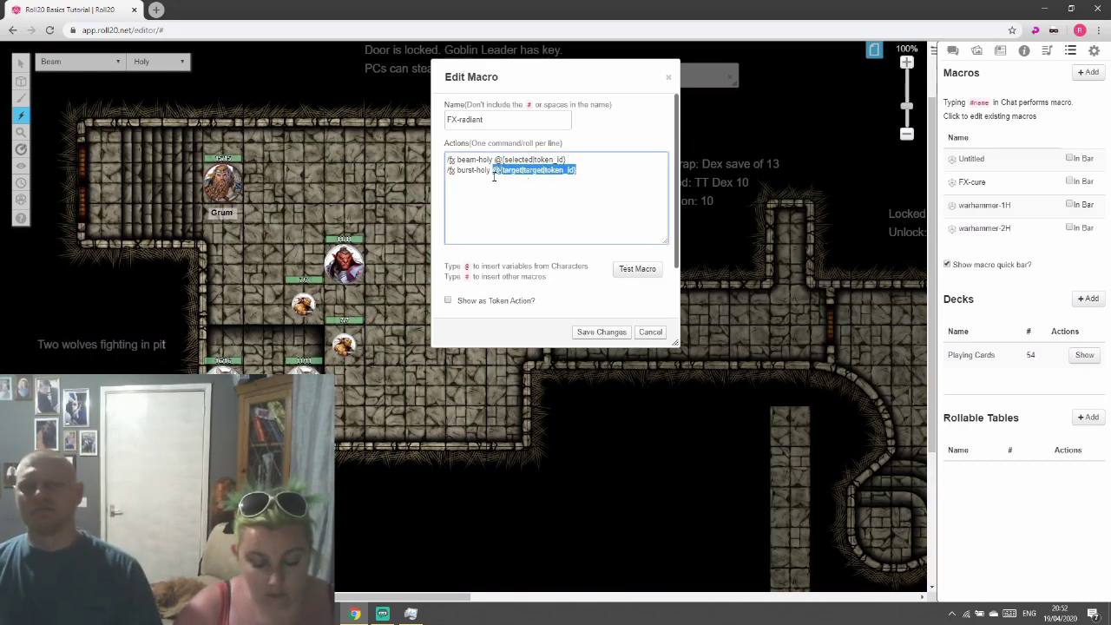
{"action": "right_click", "coordinate": [565, 170]}
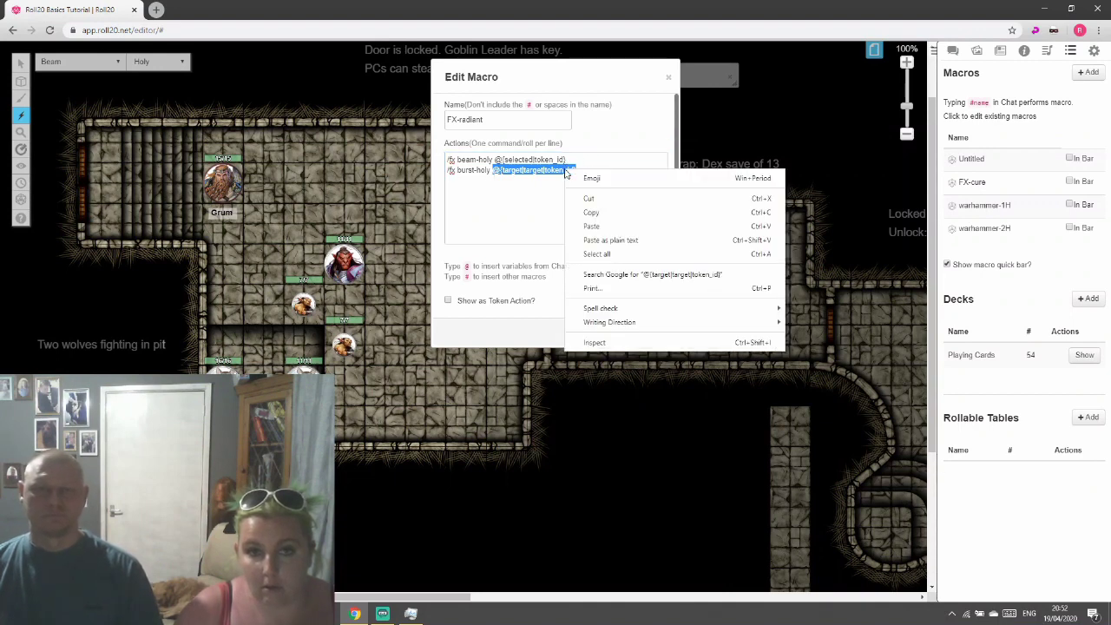
{"action": "left_click", "coordinate": [591, 213]}
{"action": "left_click", "coordinate": [576, 159]}
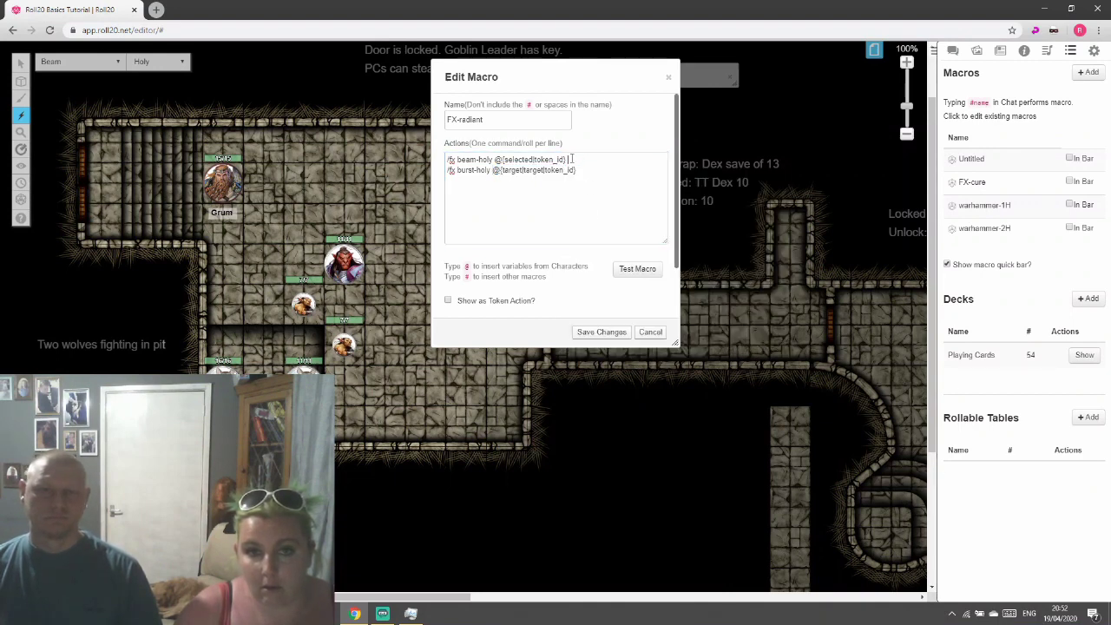
{"action": "right_click", "coordinate": [572, 159]}
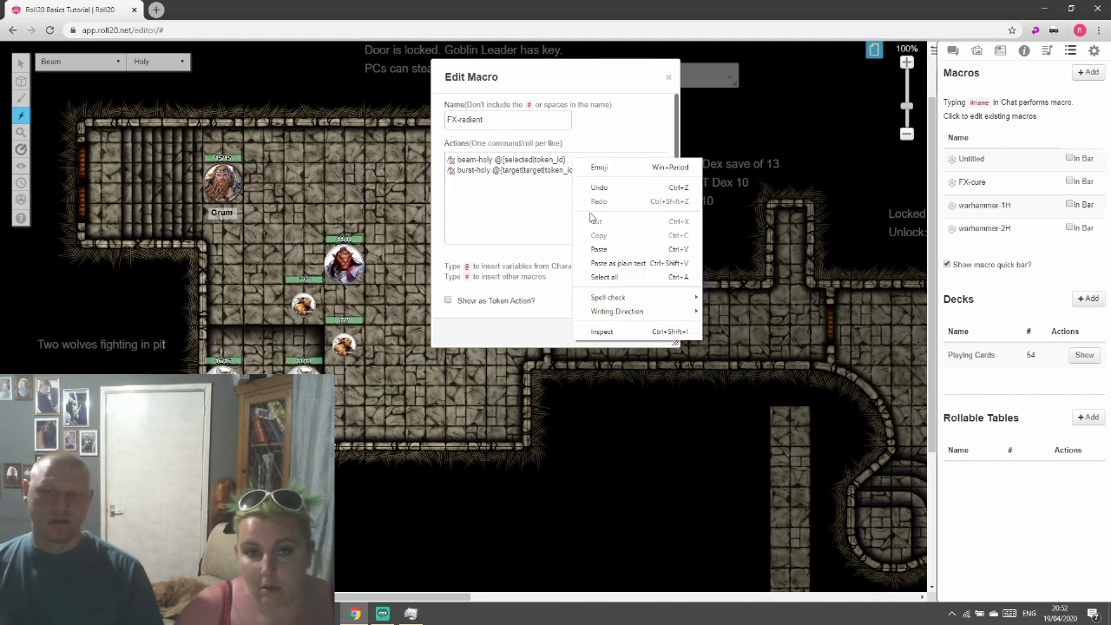
{"action": "left_click", "coordinate": [599, 260]}
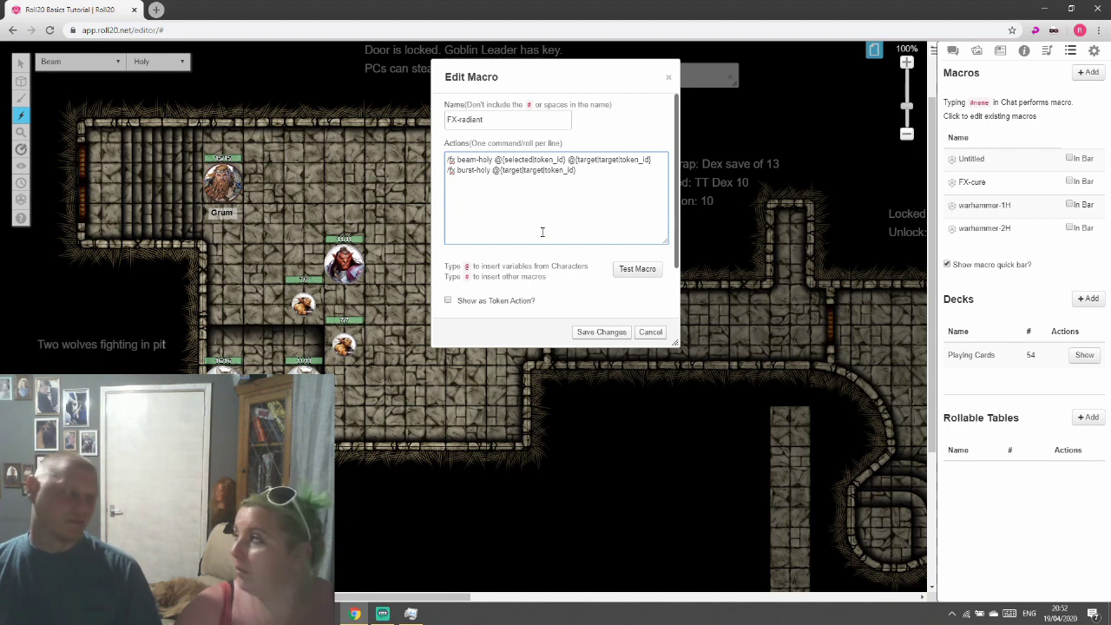
Test the FX-radiant macro without a selected token, check the chat log, and test again by aiming the effect from Grum towards the enemies
{"action": "left_click", "coordinate": [639, 269]}
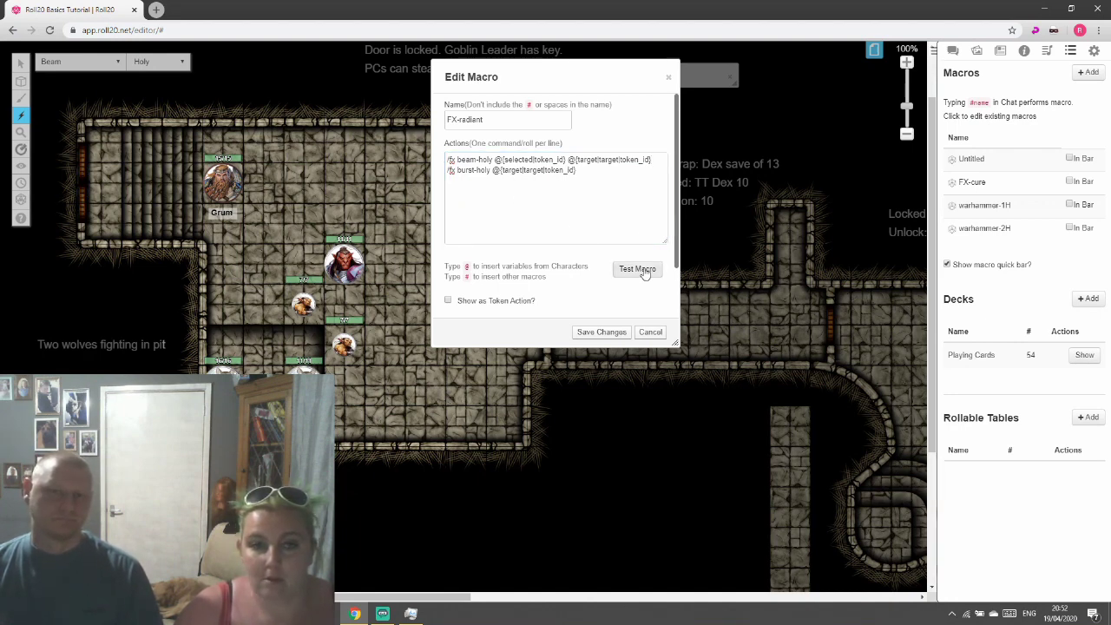
{"action": "left_click", "coordinate": [953, 53]}
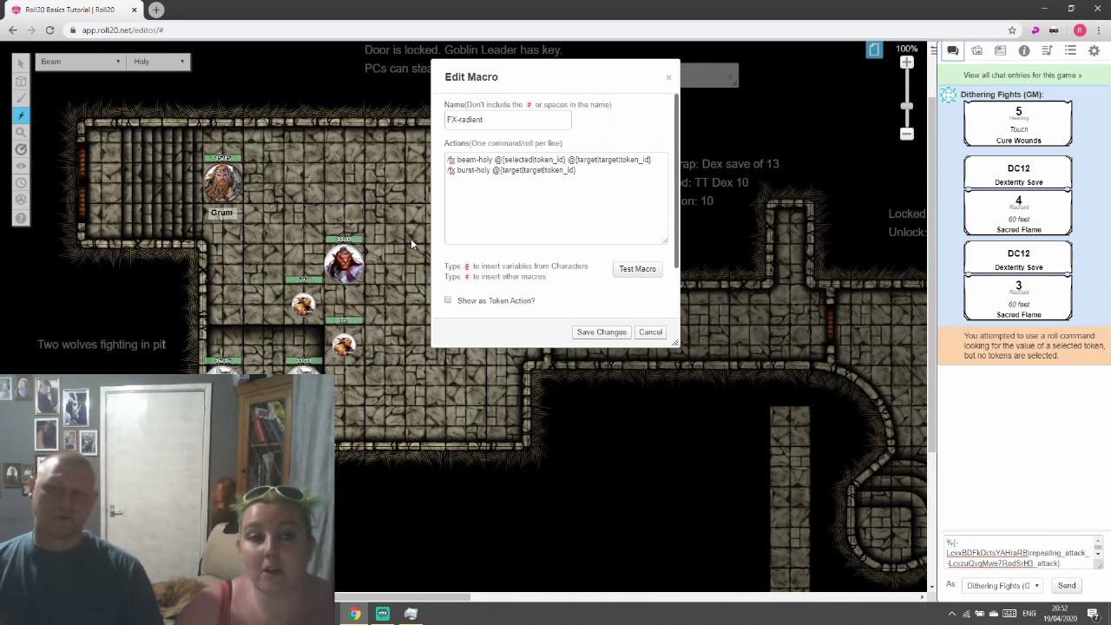
{"action": "left_click", "coordinate": [637, 269]}
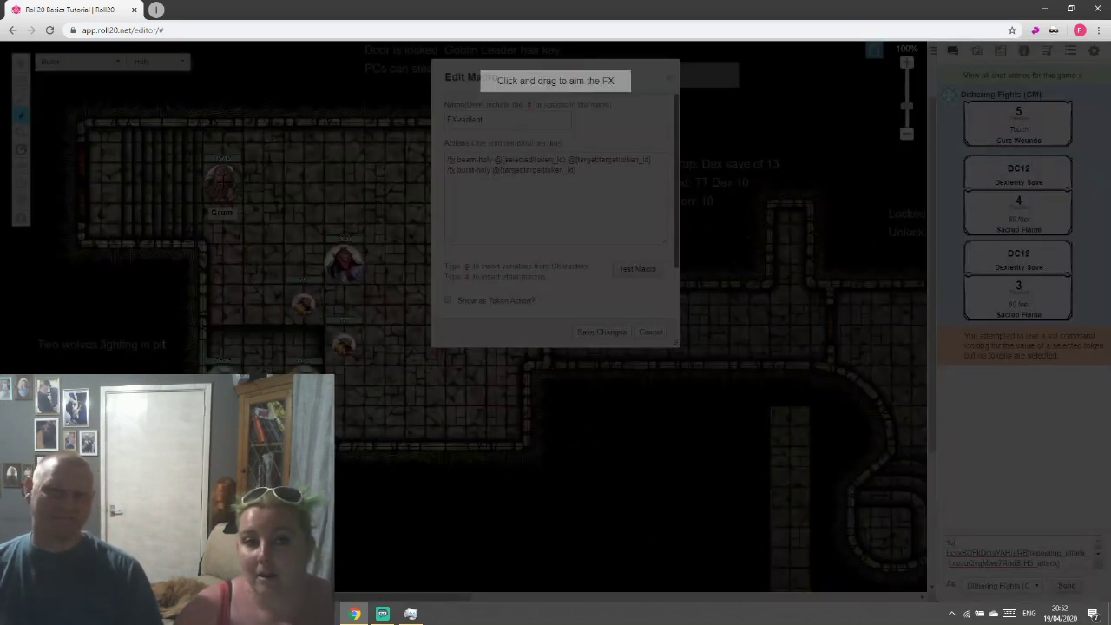
{"action": "left_click_drag", "start_coordinate": [218, 178], "coordinate": [314, 230]}
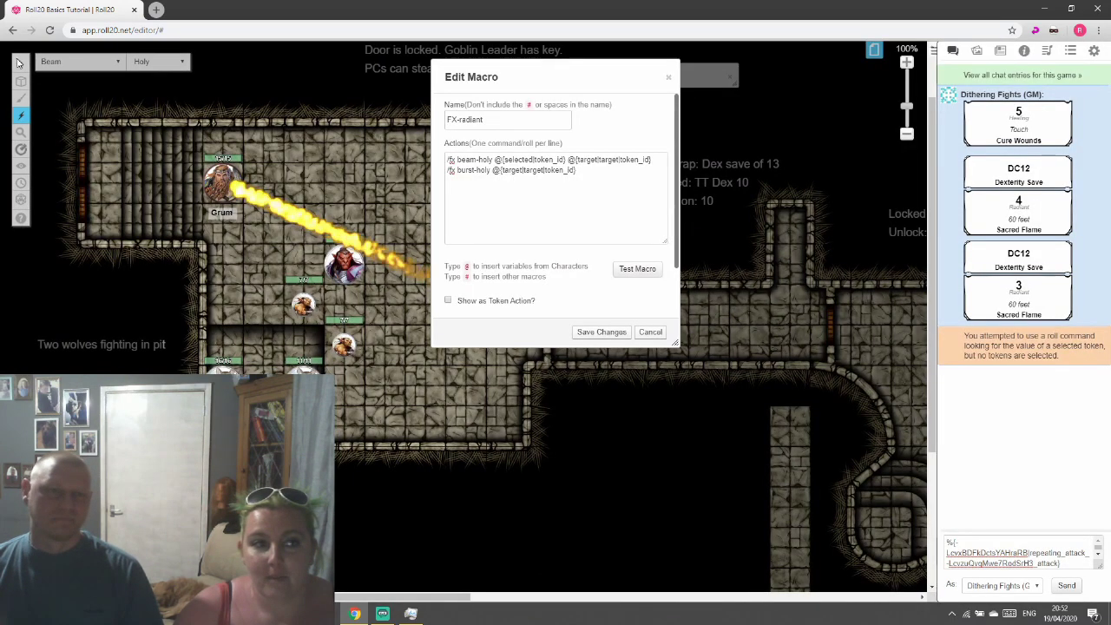
Select Grum's token, test the macro on the large red-faced enemy token, and save the FX-radiant macro
{"action": "mouse_move", "coordinate": [20, 66]}
{"action": "left_click", "coordinate": [77, 55]}
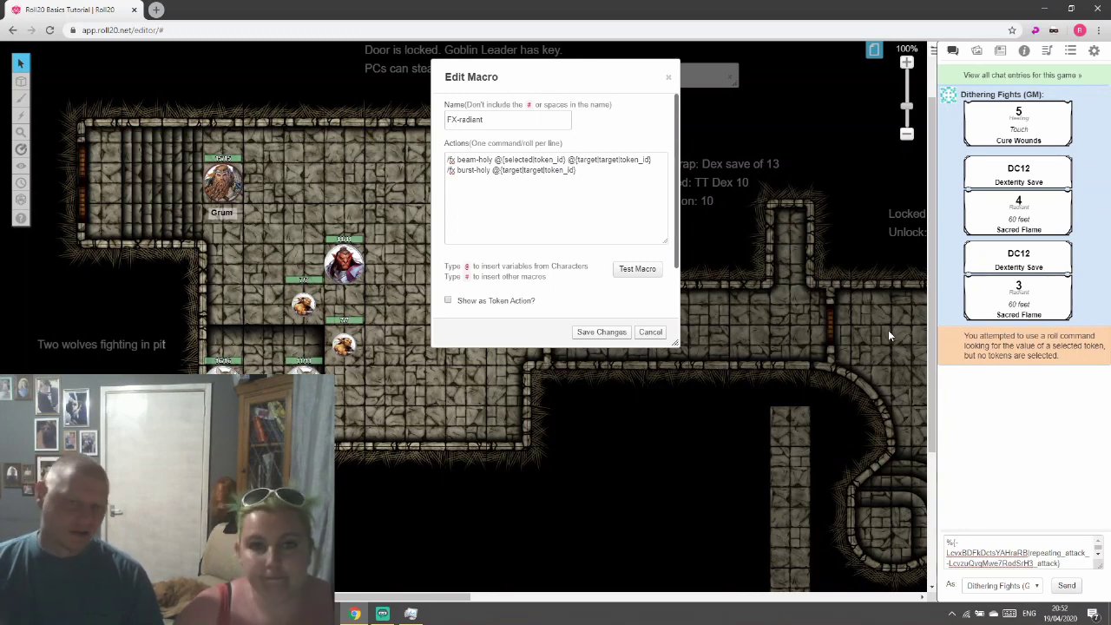
{"action": "left_click", "coordinate": [221, 182]}
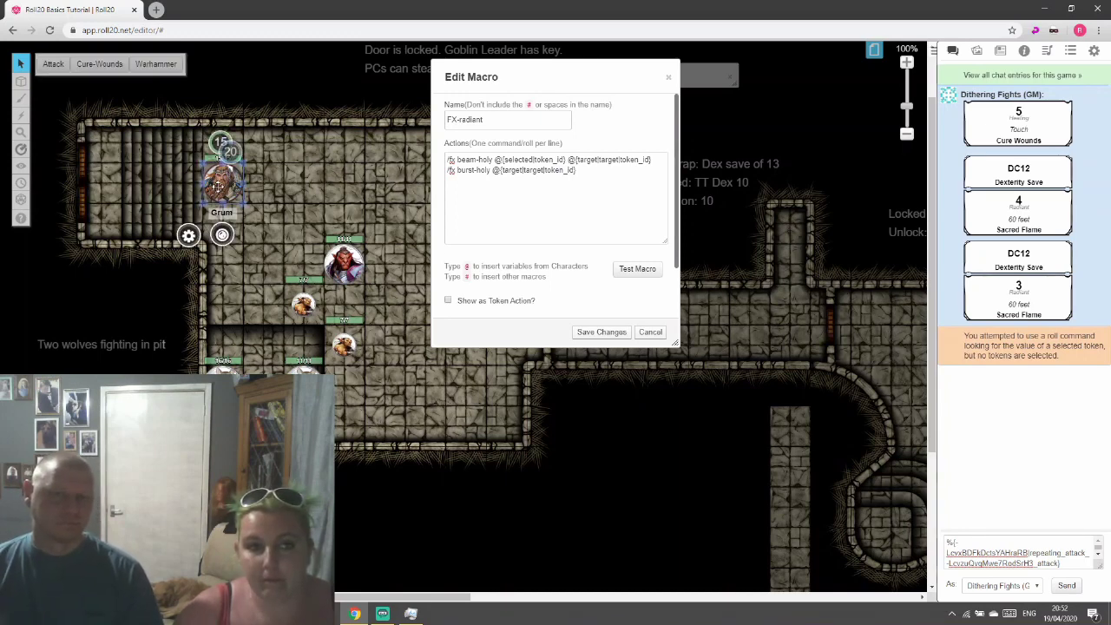
{"action": "left_click", "coordinate": [637, 269]}
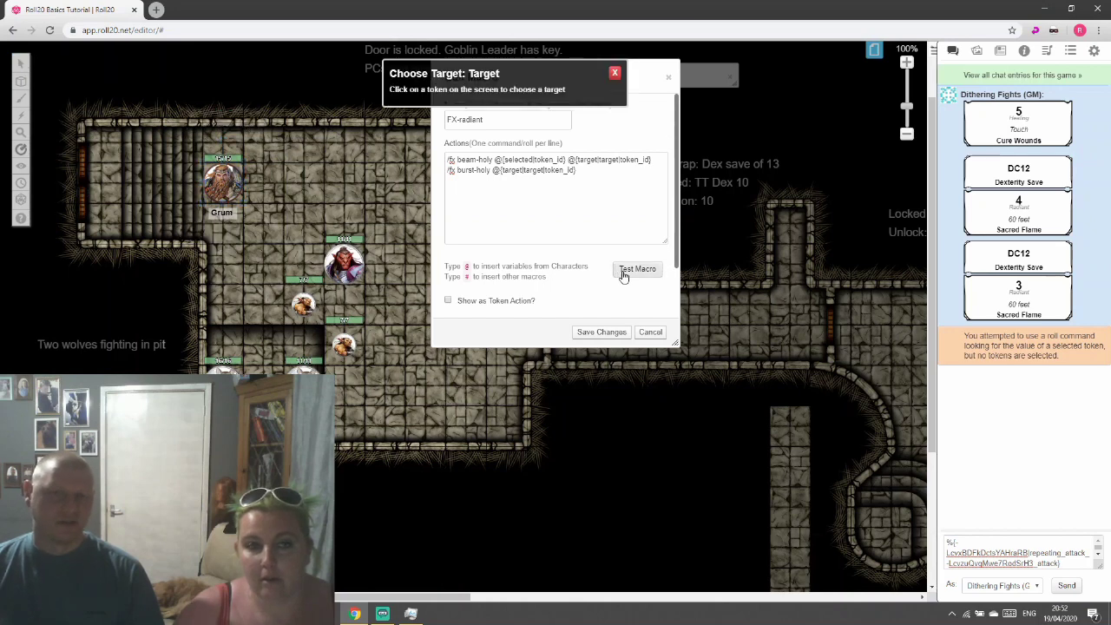
{"action": "left_click", "coordinate": [344, 265]}
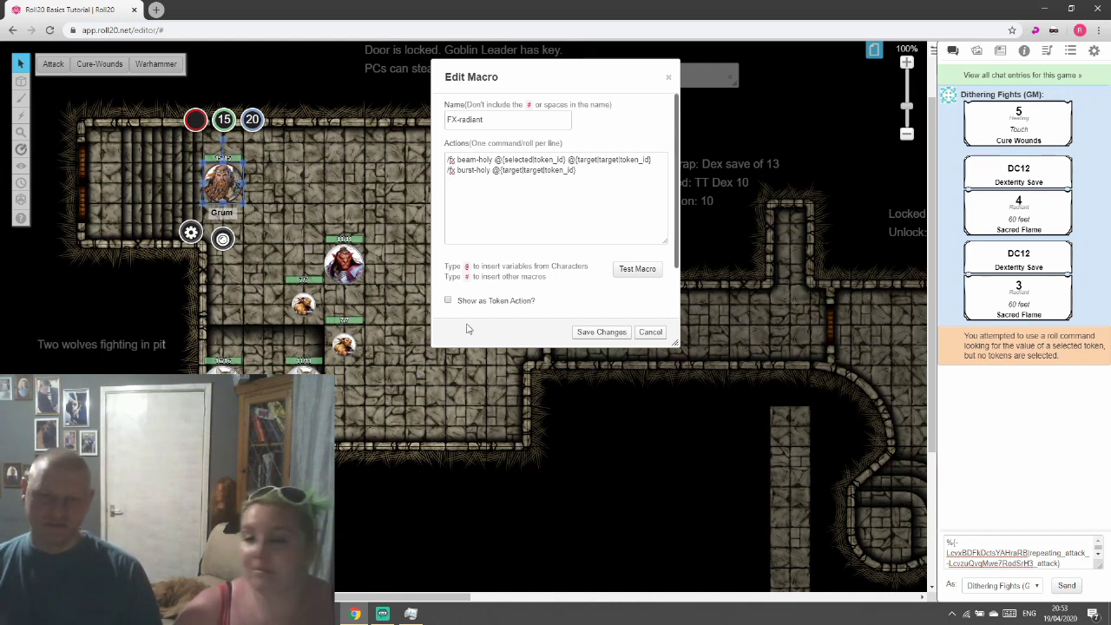
{"action": "left_click", "coordinate": [577, 333]}
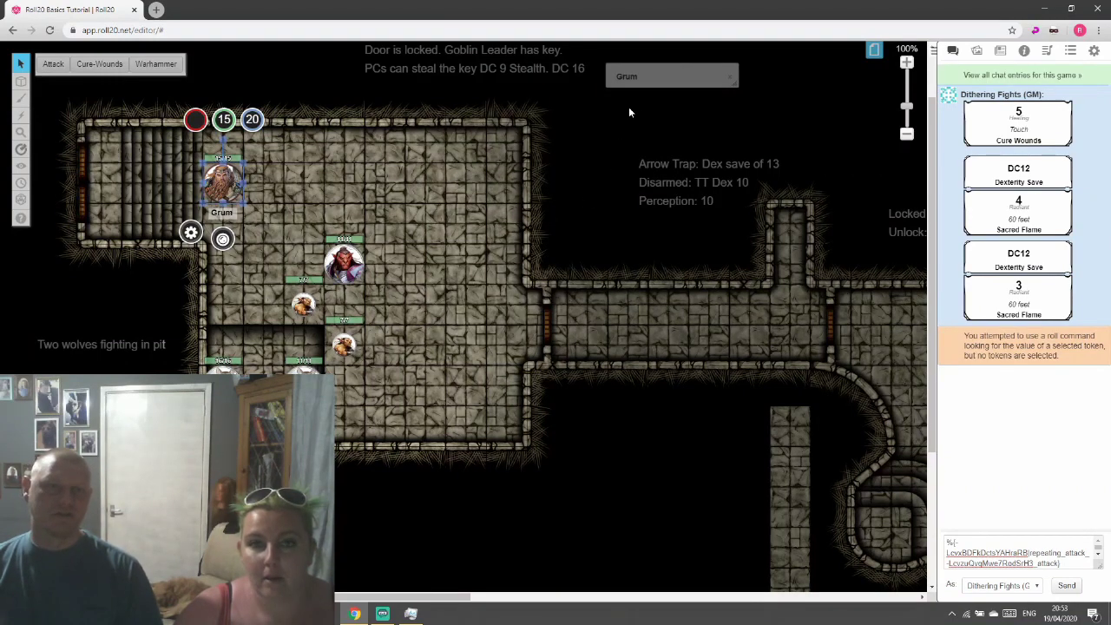
Open the abilities on Grum's character sheet and make Sacred-Flame show as a token action
{"action": "left_click", "coordinate": [651, 78]}
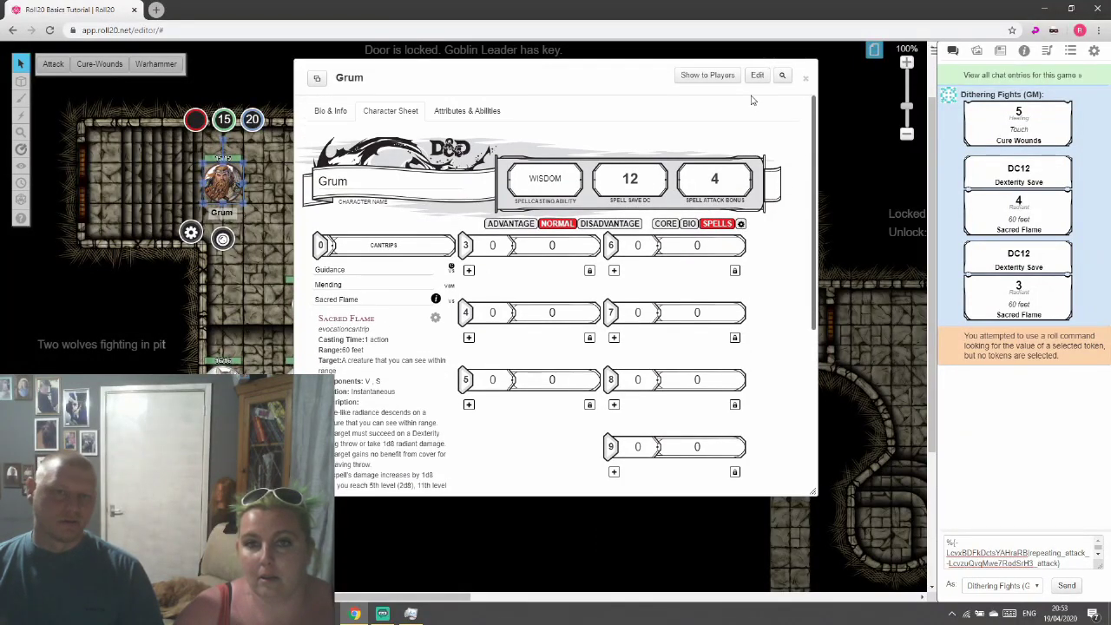
{"action": "left_click", "coordinate": [492, 112]}
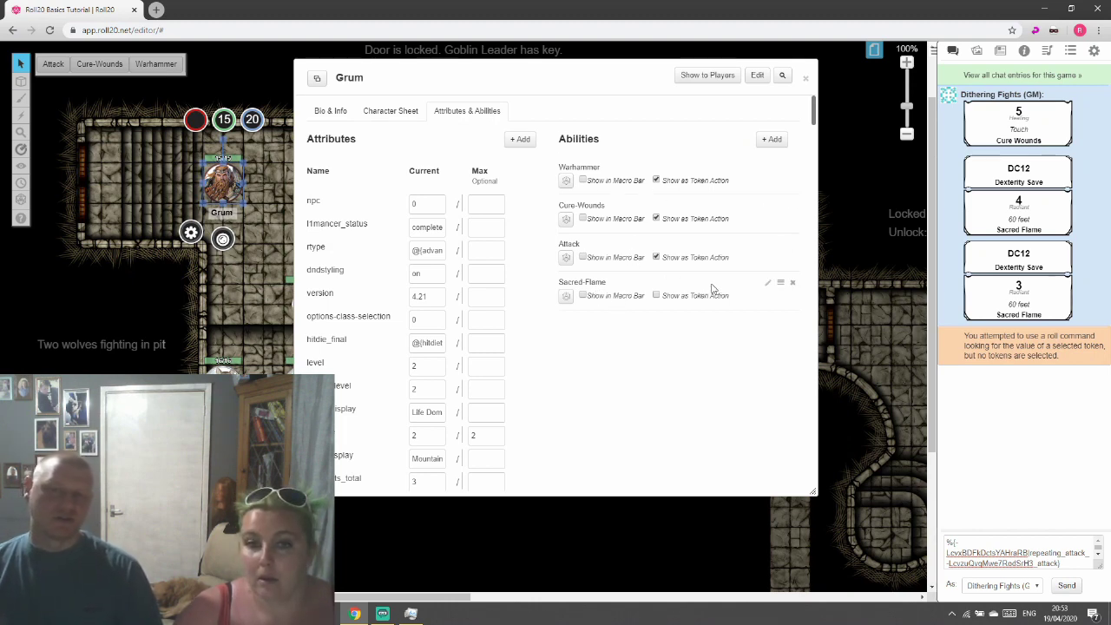
{"action": "left_click", "coordinate": [657, 296]}
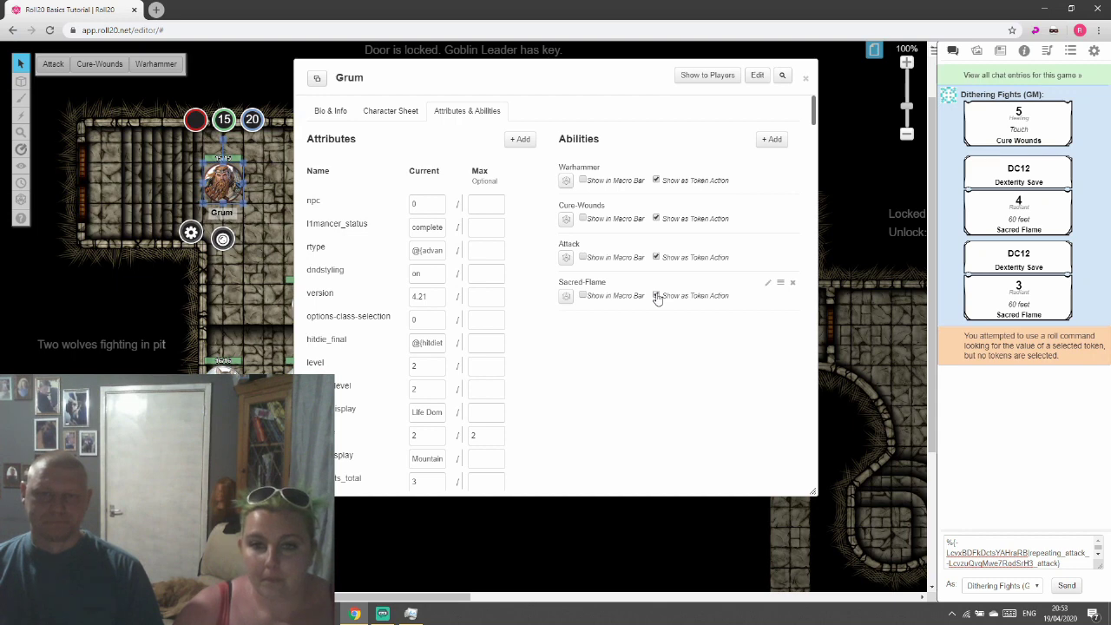
Add the macro call "#FX-radiant" below the attack roll in the Sacred-Flame ability and save the ability
{"action": "left_click", "coordinate": [768, 287]}
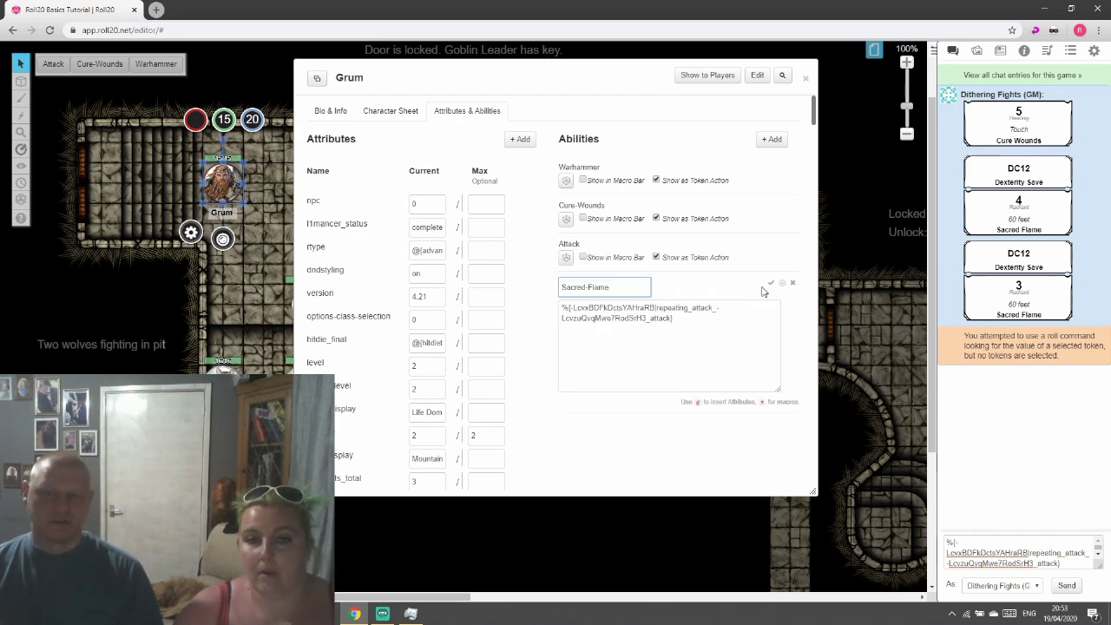
{"action": "left_click", "coordinate": [687, 328]}
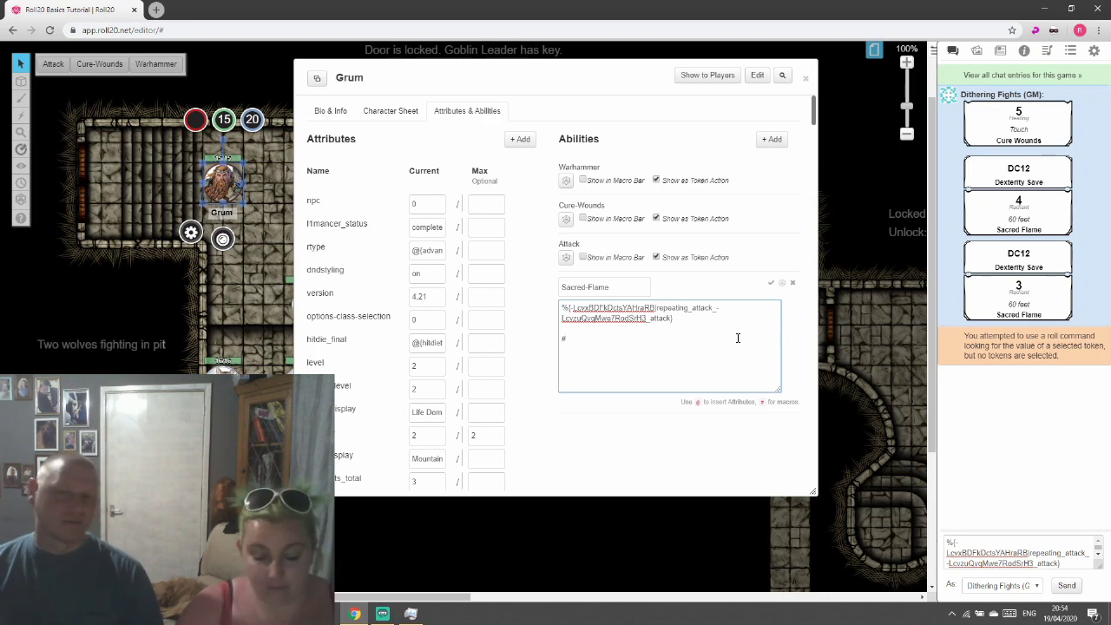
{"action": "type", "text": "FX-radi"}
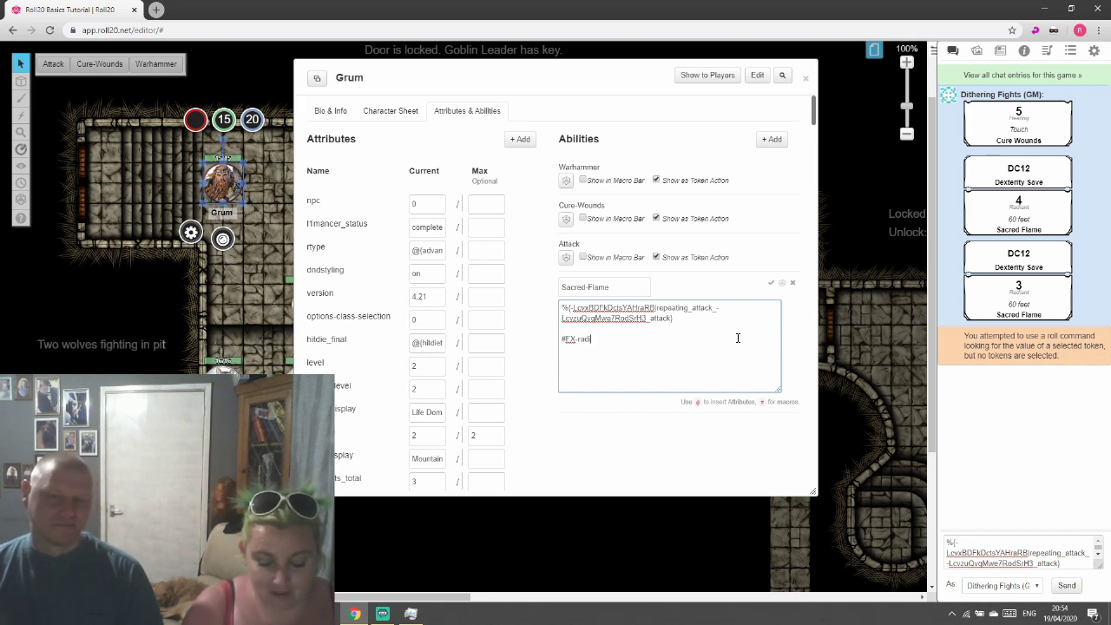
{"action": "type", "text": "t"}
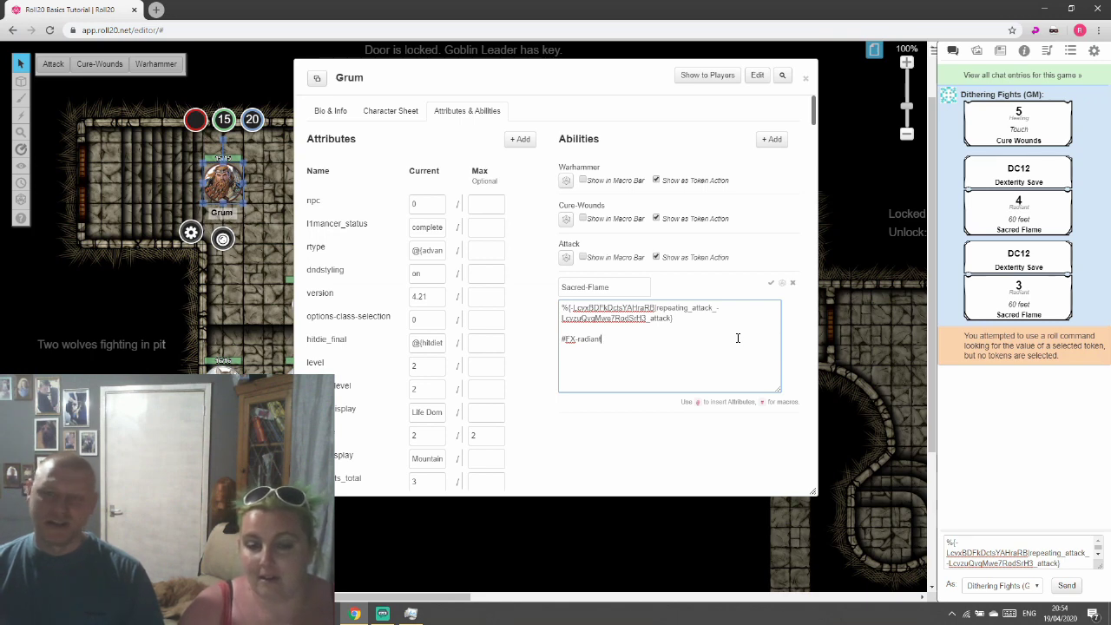
{"action": "left_click", "coordinate": [770, 283]}
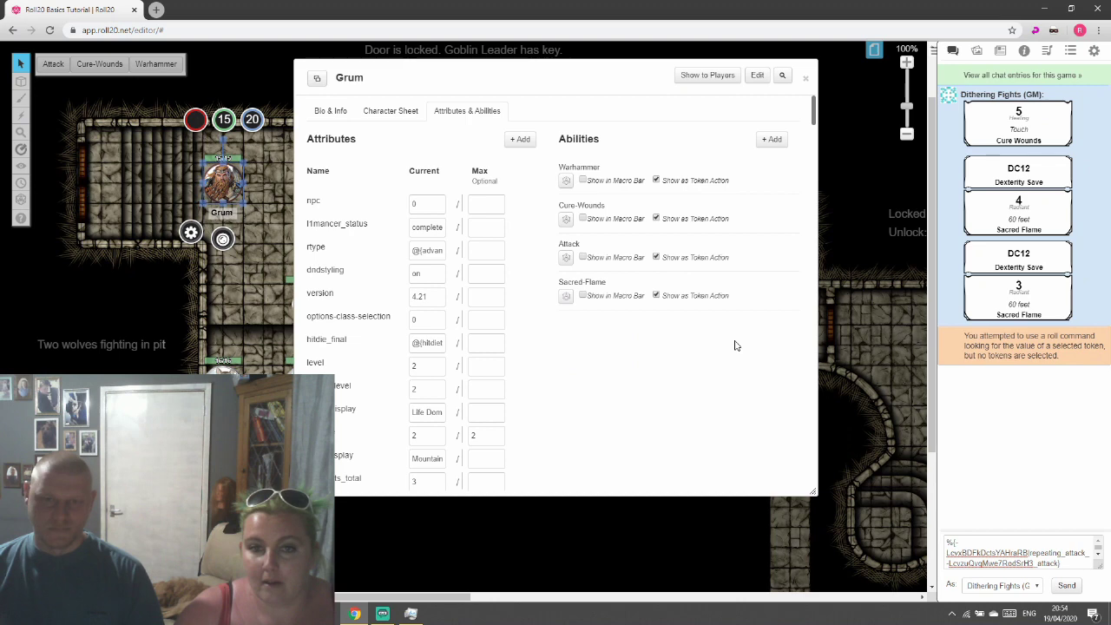
Minimise Grum's character sheet, reselect Grum's token, and use Sacred-Flame on the small enemy token nearest the pit
{"action": "double_click", "coordinate": [633, 85]}
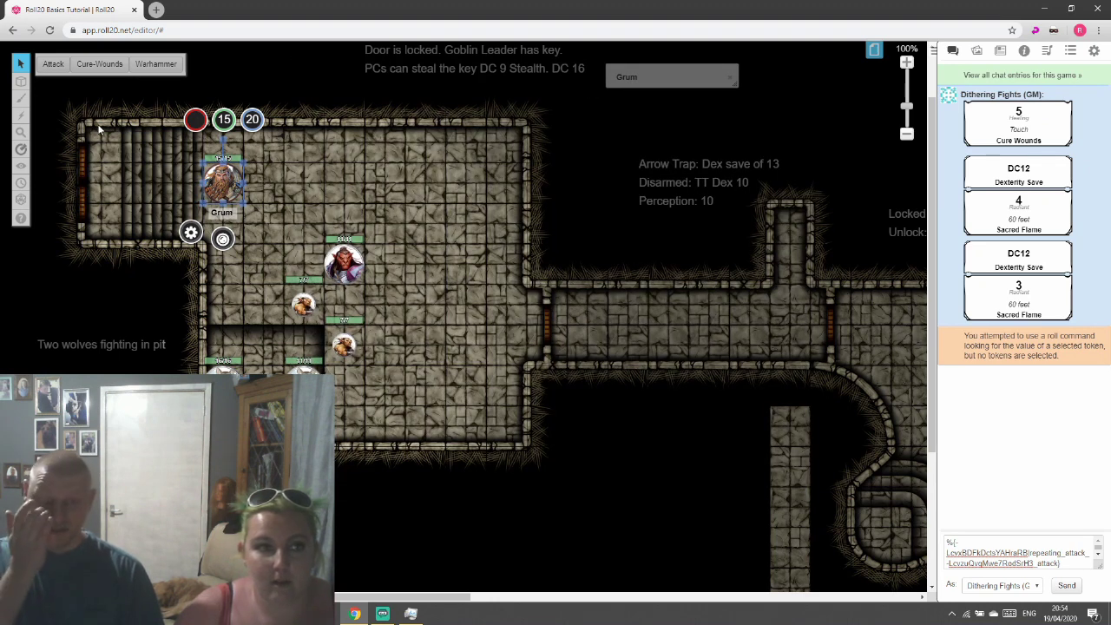
{"action": "left_click", "coordinate": [290, 186]}
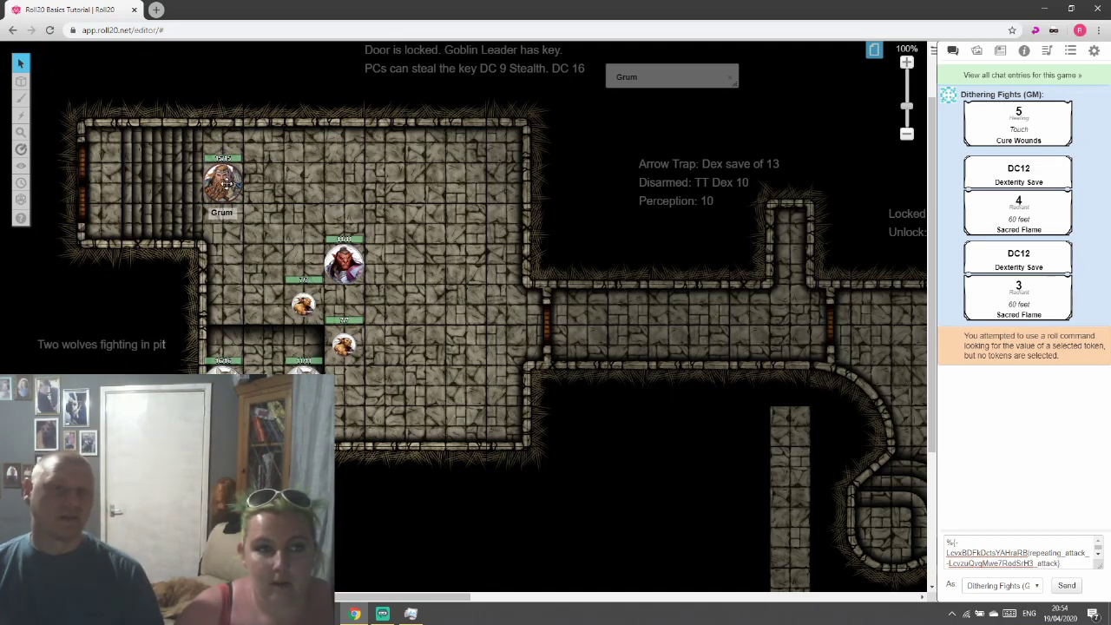
{"action": "left_click", "coordinate": [225, 183]}
{"action": "left_click", "coordinate": [152, 66]}
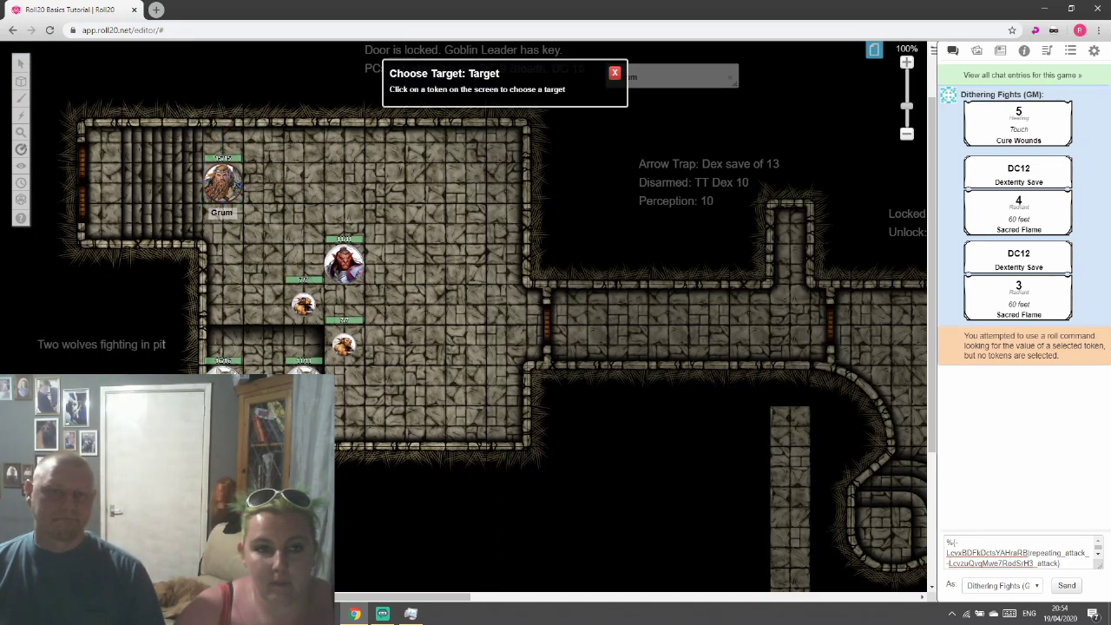
{"action": "left_click", "coordinate": [303, 303]}
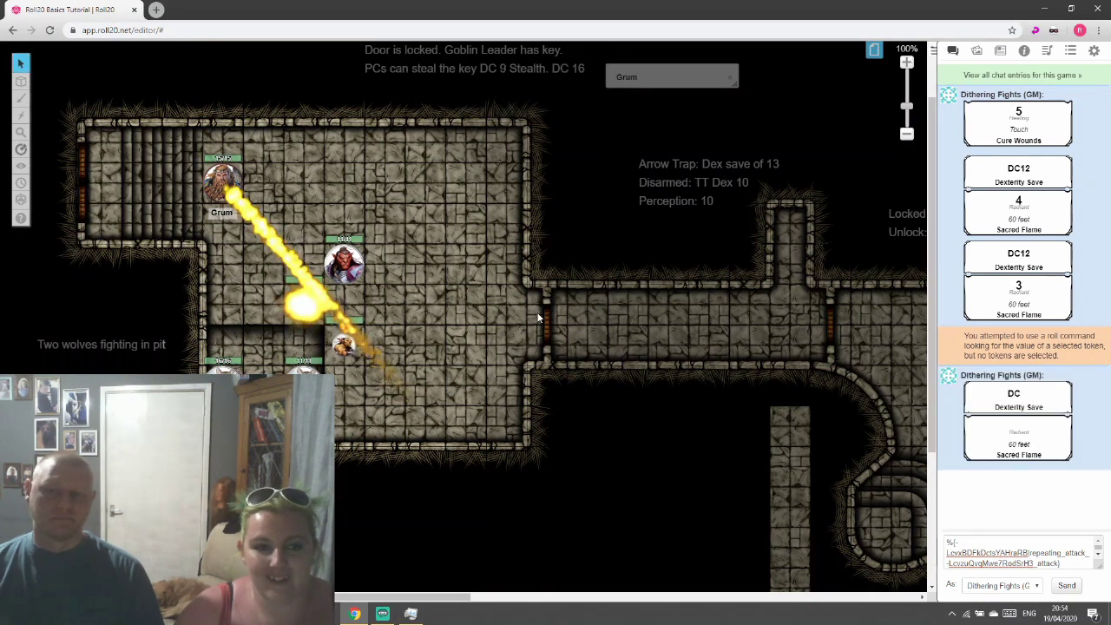